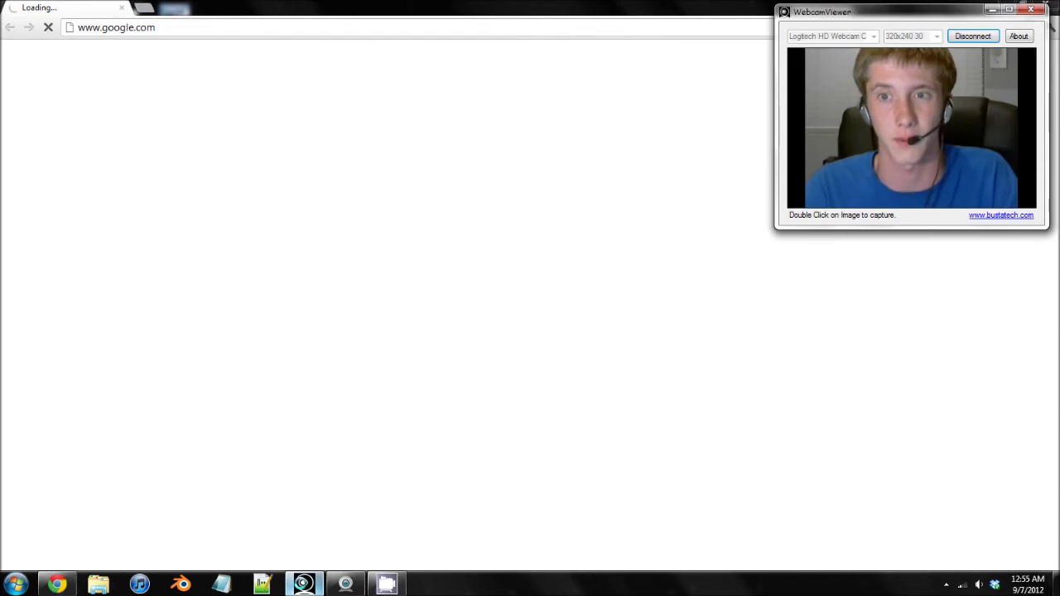
Dock the browser window beside the webcam viewer, widen it to fill the free space, and load google.com.
left_click_drag(718, 12, 2, 240)
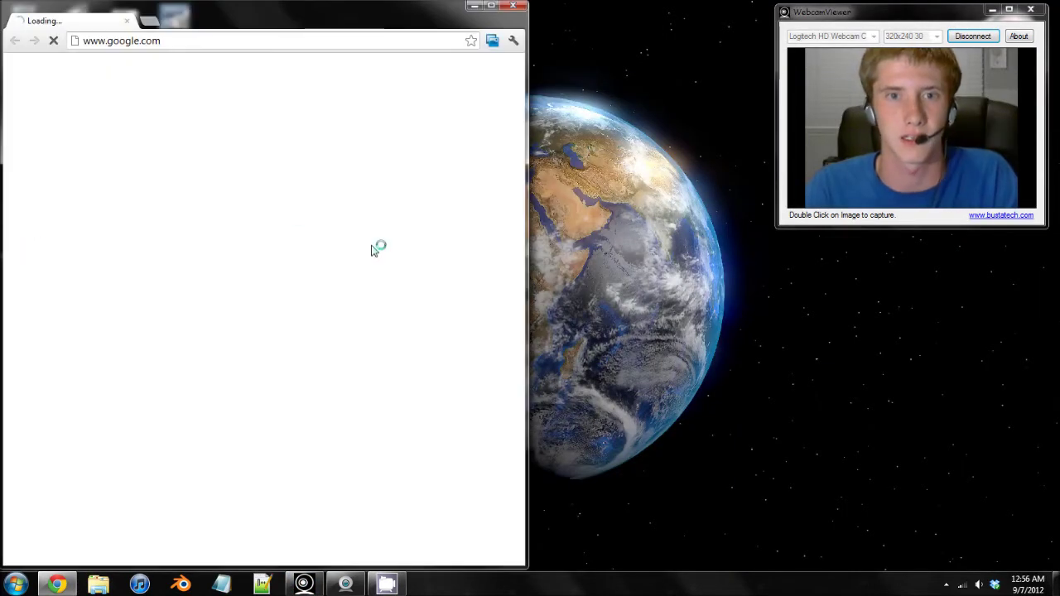
left_click_drag(525, 265, 771, 260)
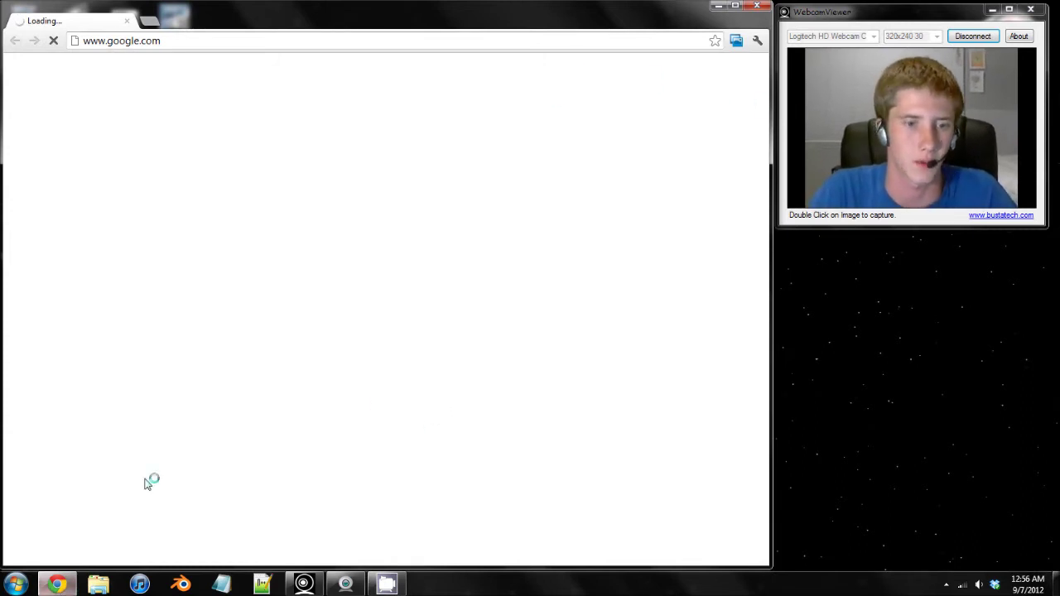
left_click(169, 40)
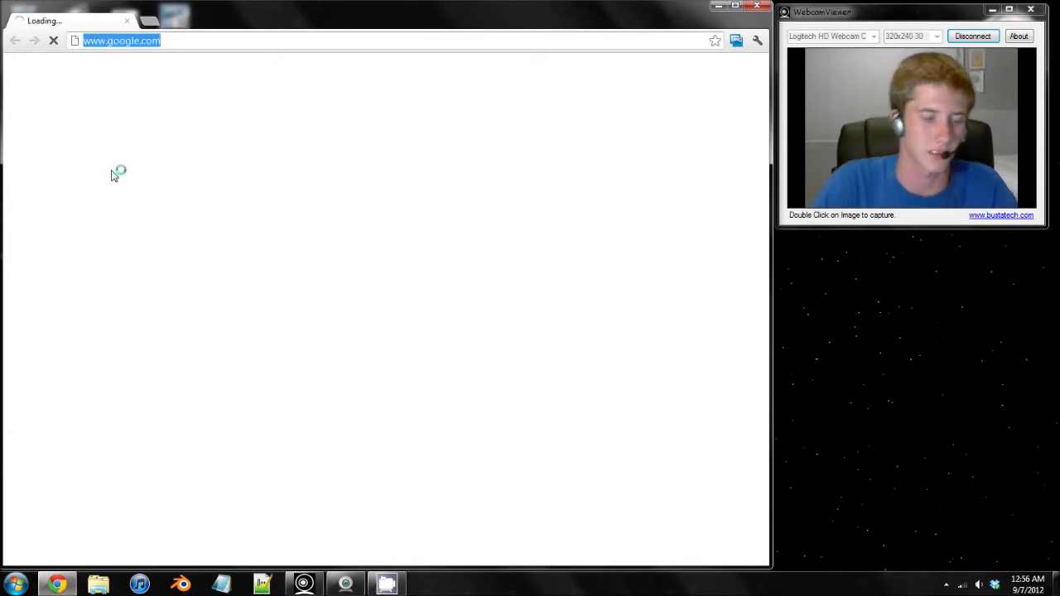
type("goog.")
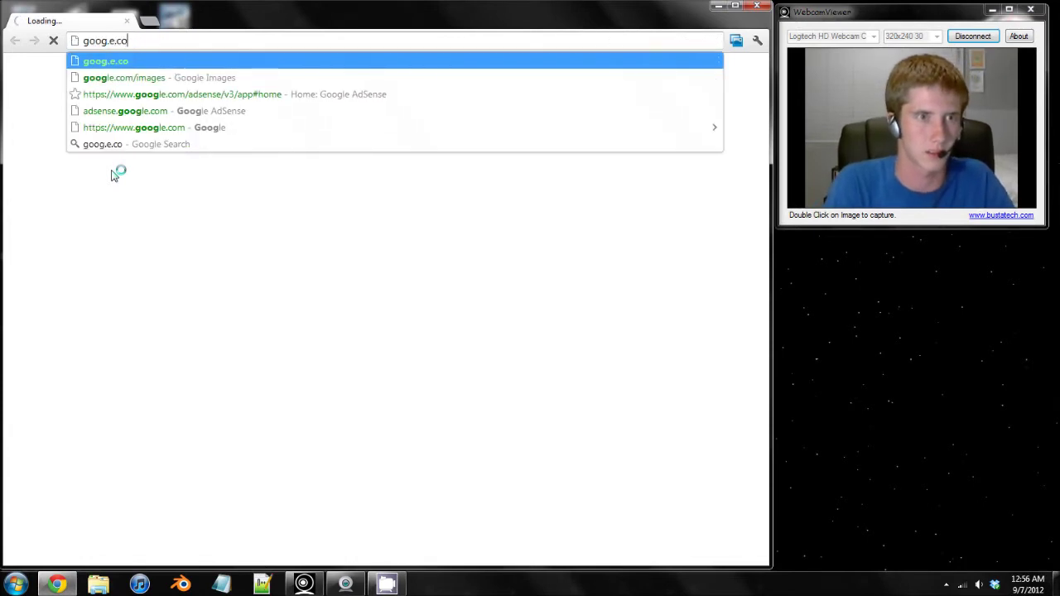
key("BackSpace")
key("BackSpace")
type("le.com")
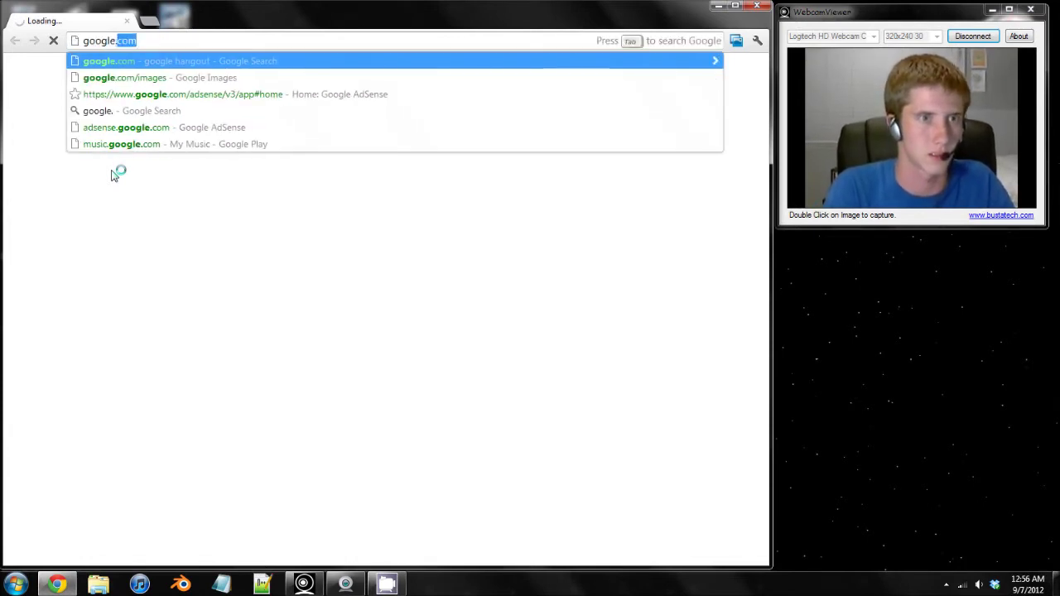
key("Return")
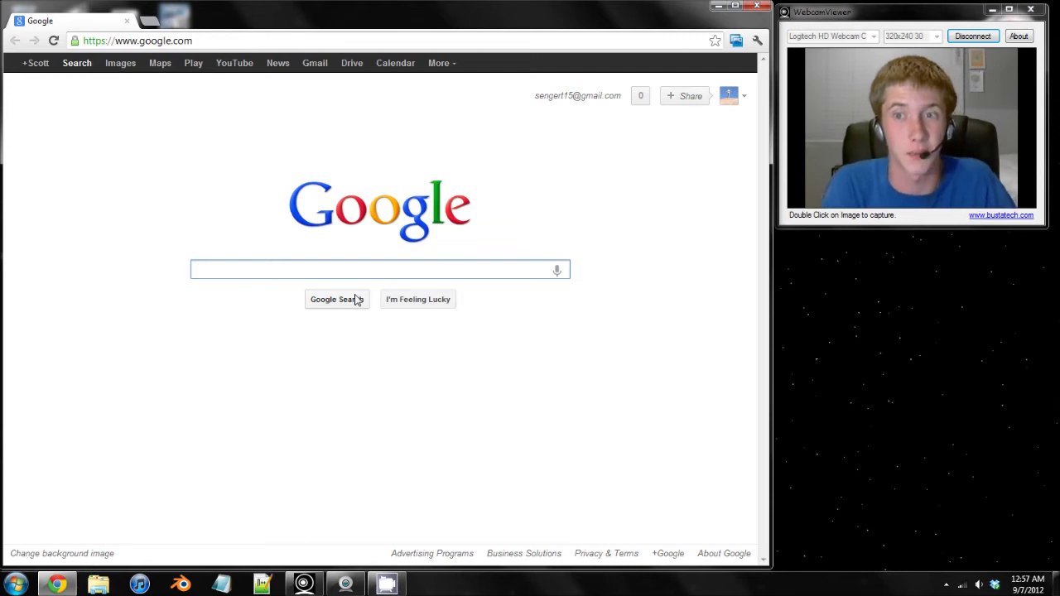
Search Google for "xampp" and open the Apache Friends XAMPP result.
type("xampp")
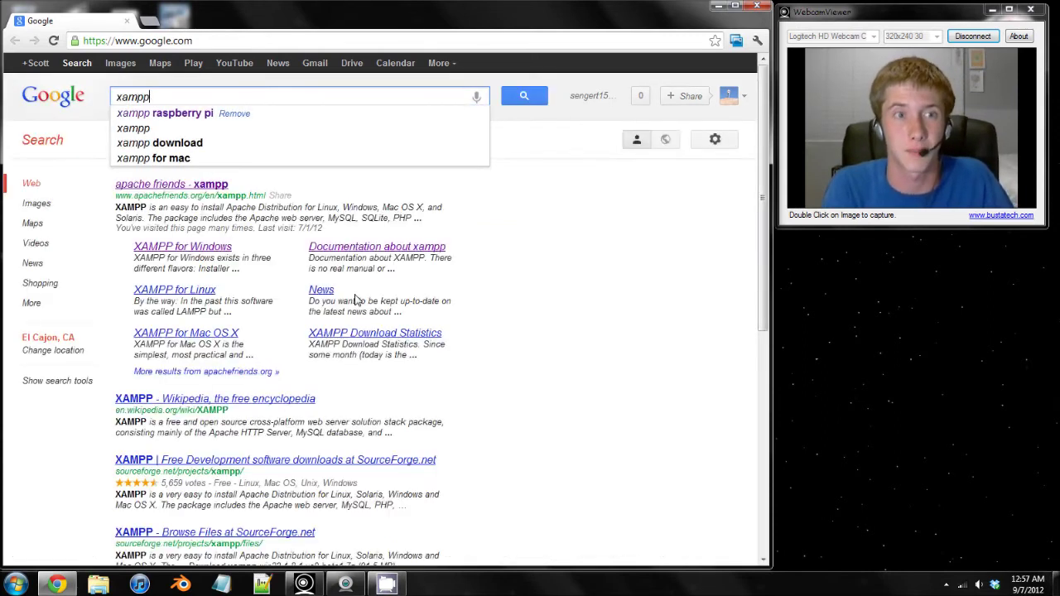
key("Return")
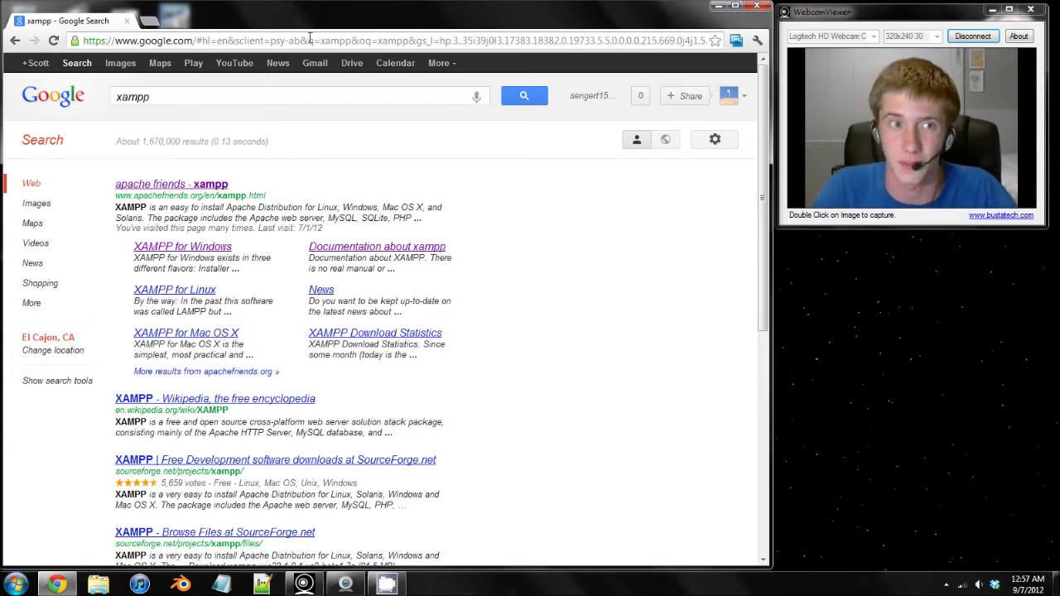
left_click(221, 41)
left_click(617, 245)
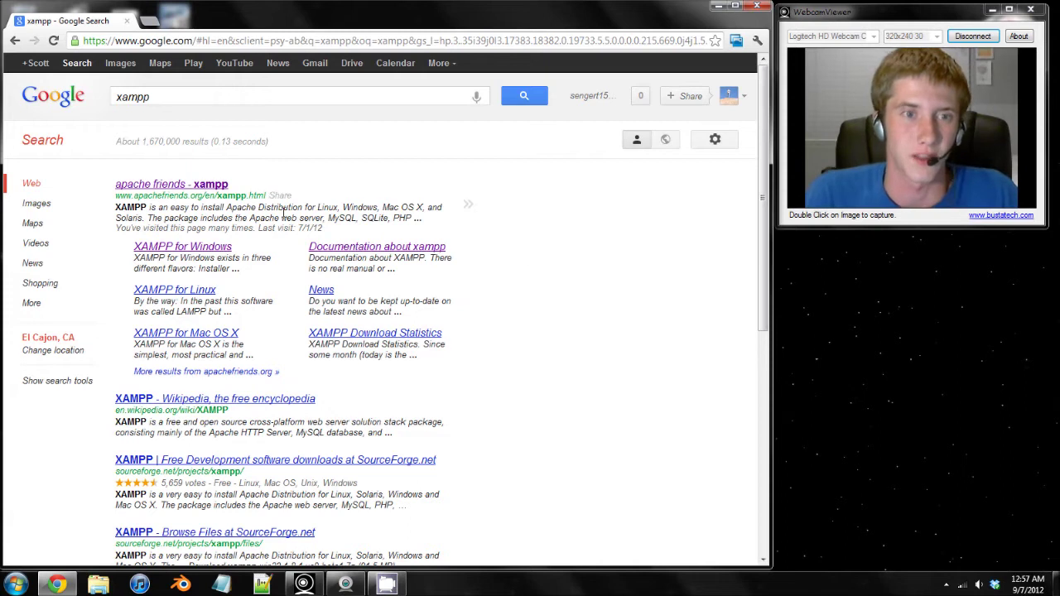
left_click(172, 187)
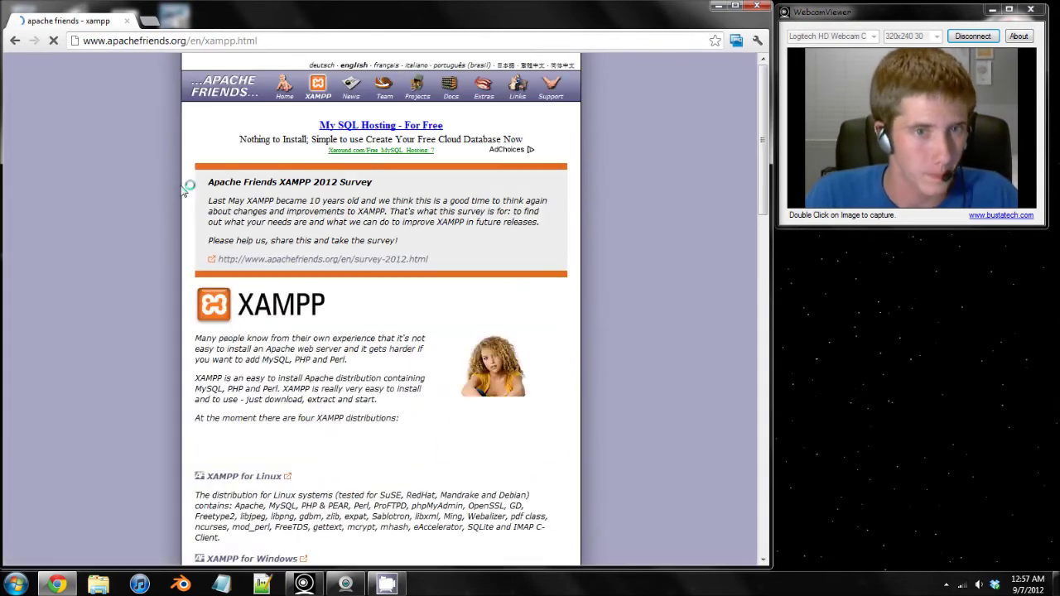
Open the XAMPP for Windows page from the list of XAMPP distributions.
scroll(580, 303, "down", 2)
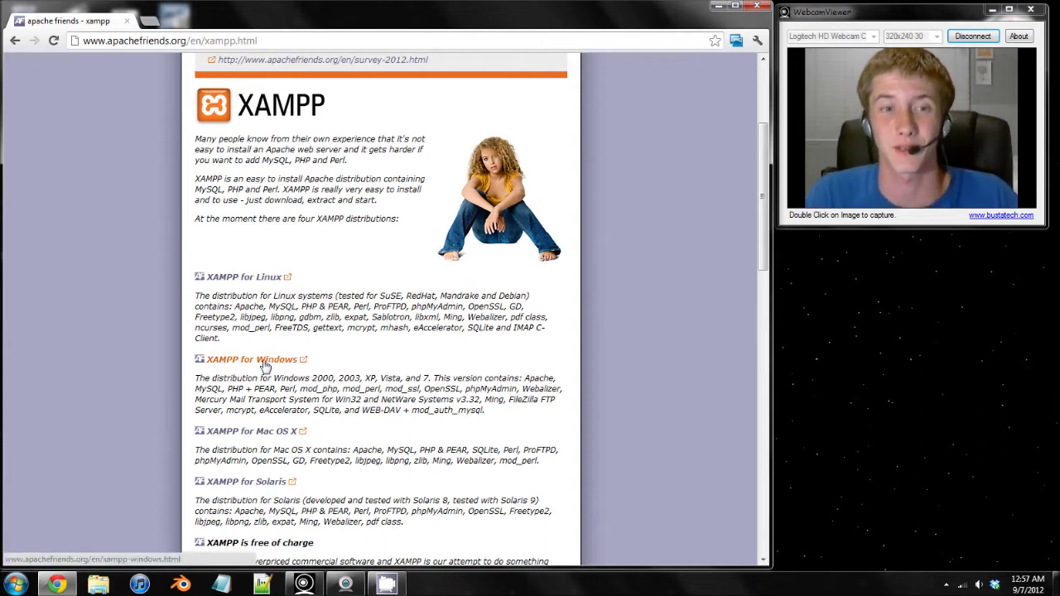
scroll(265, 366, "down", 2)
scroll(338, 279, "up", 4)
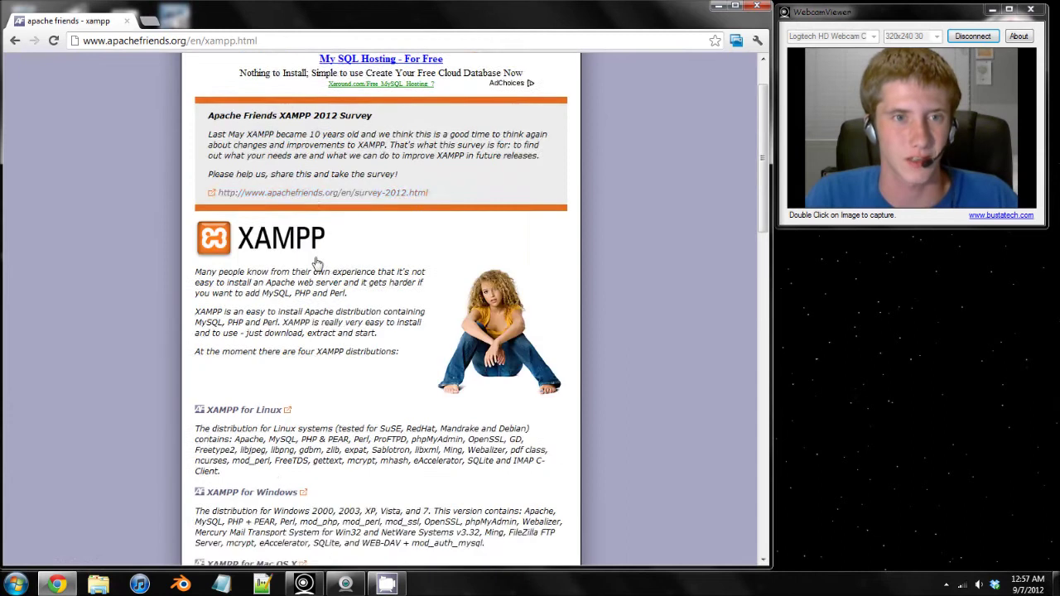
scroll(376, 193, "down", 2)
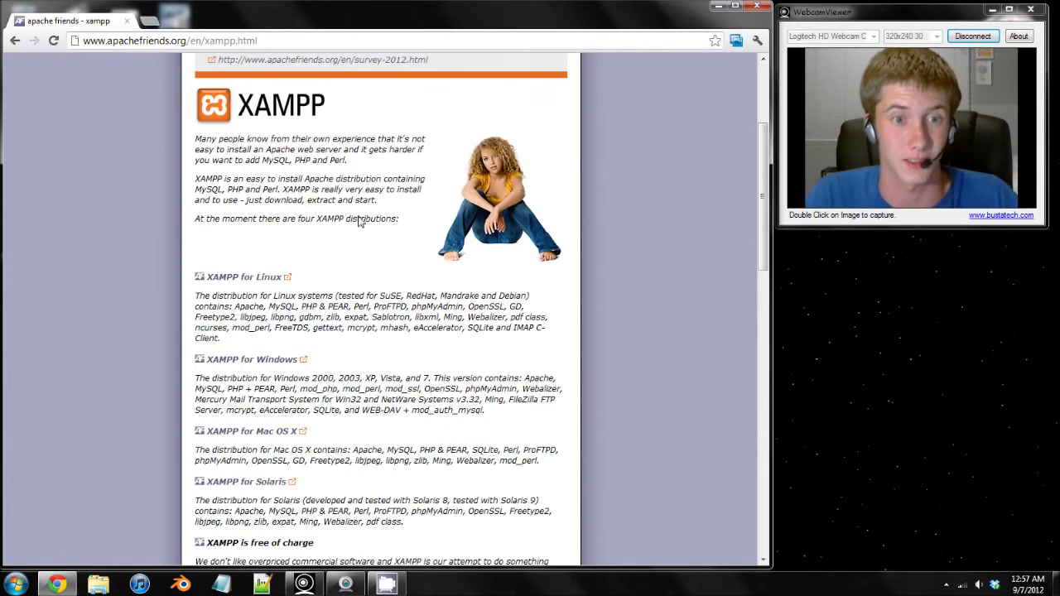
left_click(259, 361)
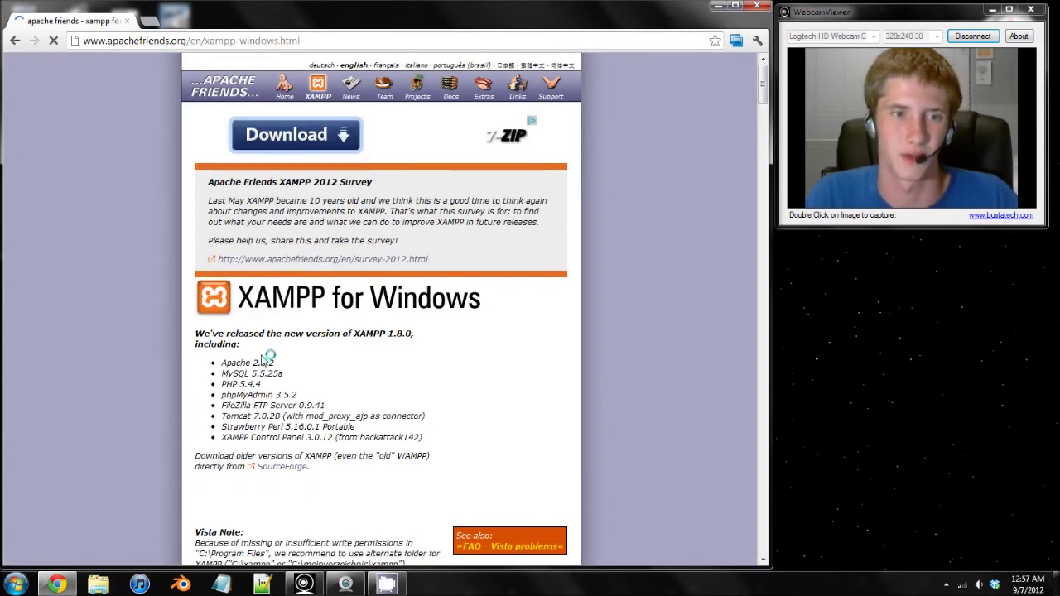
Look through the XAMPP for Windows page, from its release contents down to the Download section.
scroll(290, 362, "down", 6)
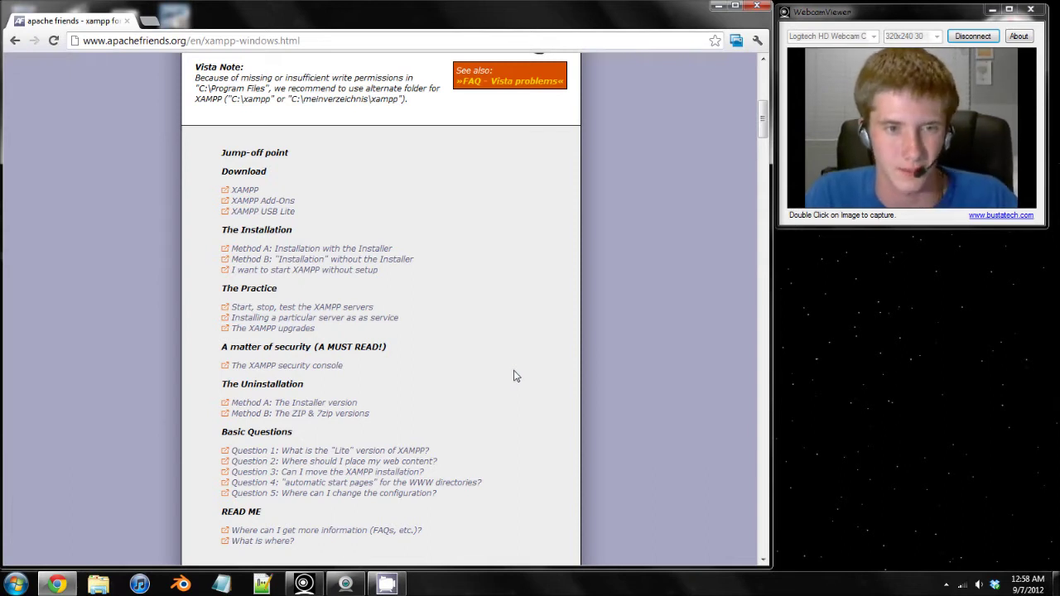
scroll(514, 376, "down", 3)
scroll(514, 376, "down", 4)
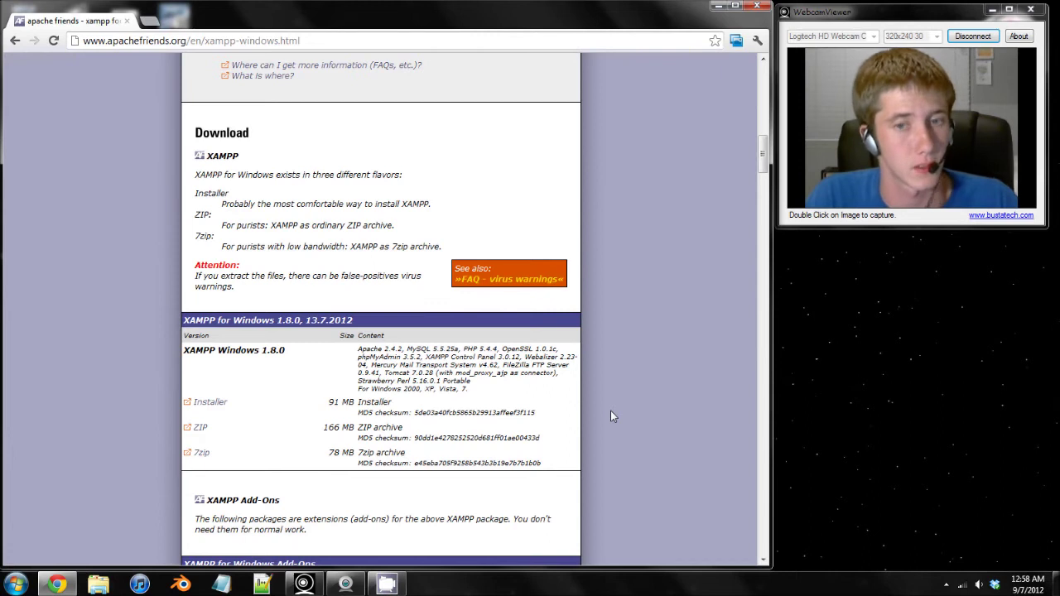
scroll(610, 416, "up", 7)
scroll(610, 416, "up", 3)
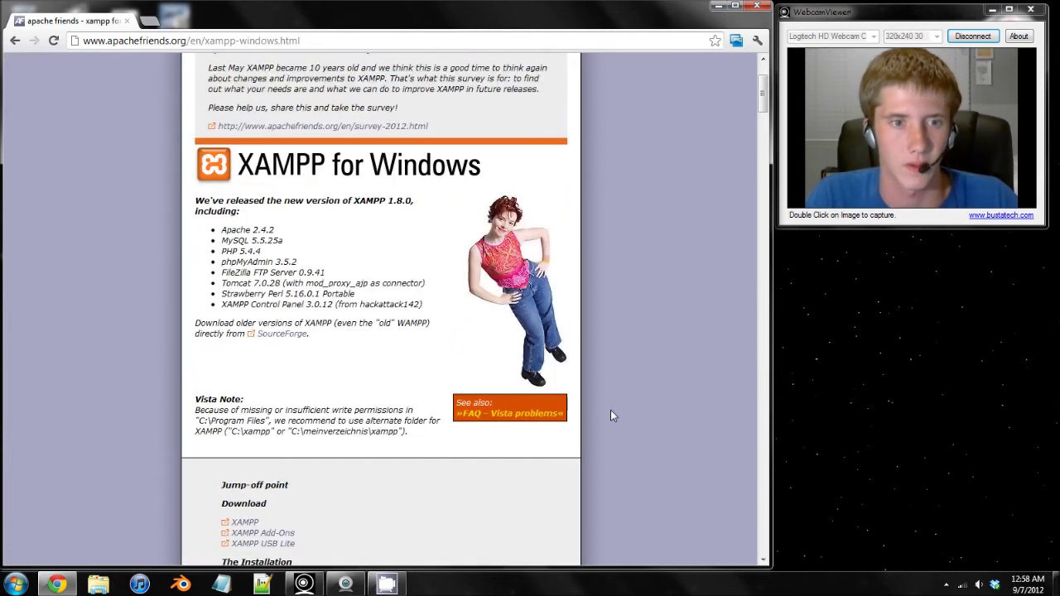
scroll(610, 416, "down", 1)
scroll(570, 339, "down", 7)
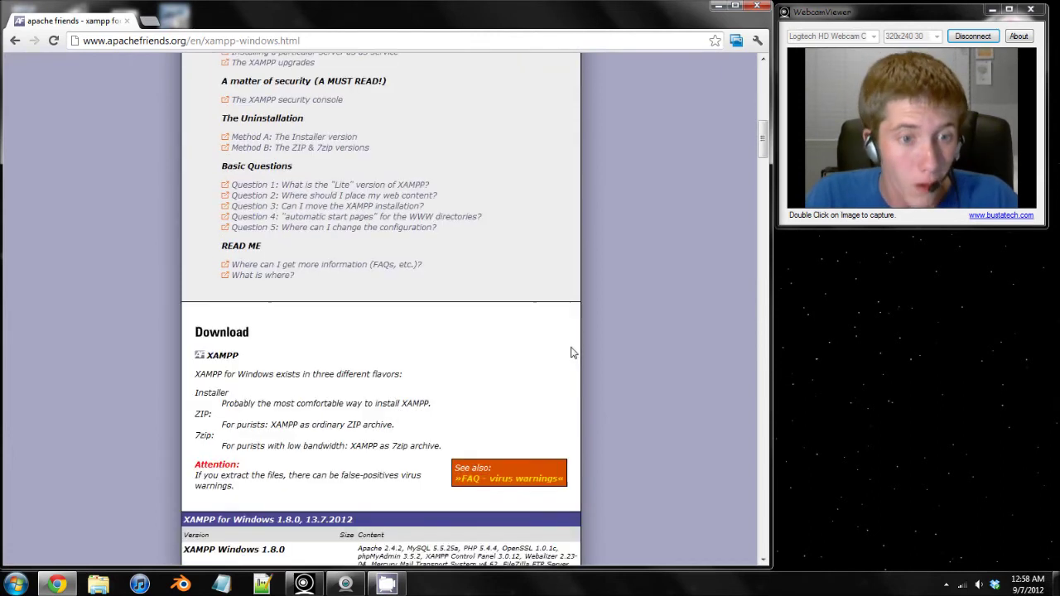
scroll(572, 351, "down", 1)
Download the XAMPP Windows 1.8.0 Installer and save it as xampp-win32-1.8.0-VC9-installer in the Downloads folder.
left_click_drag(188, 266, 255, 267)
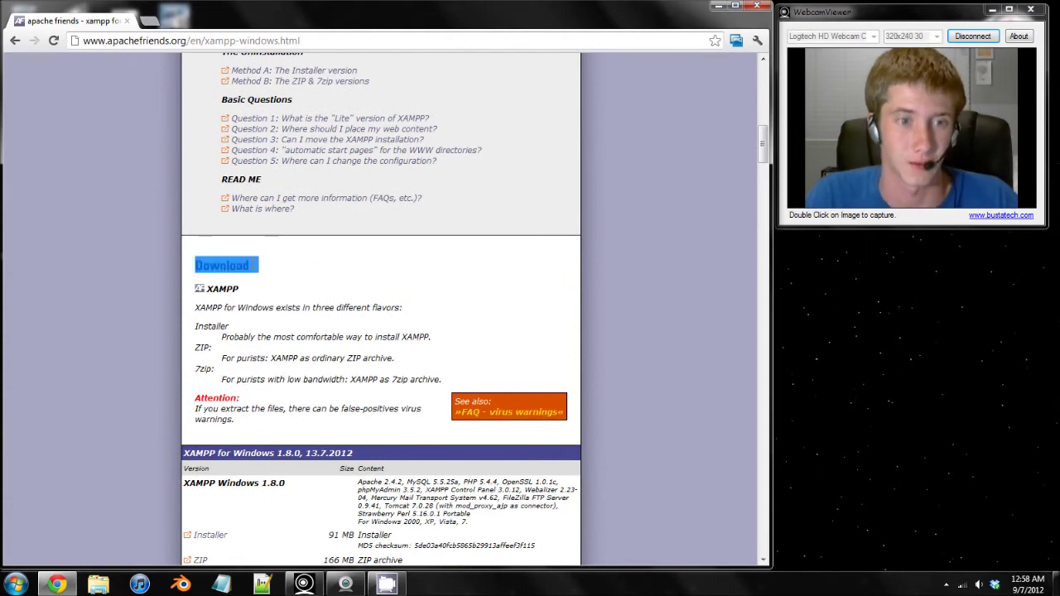
left_click(388, 281)
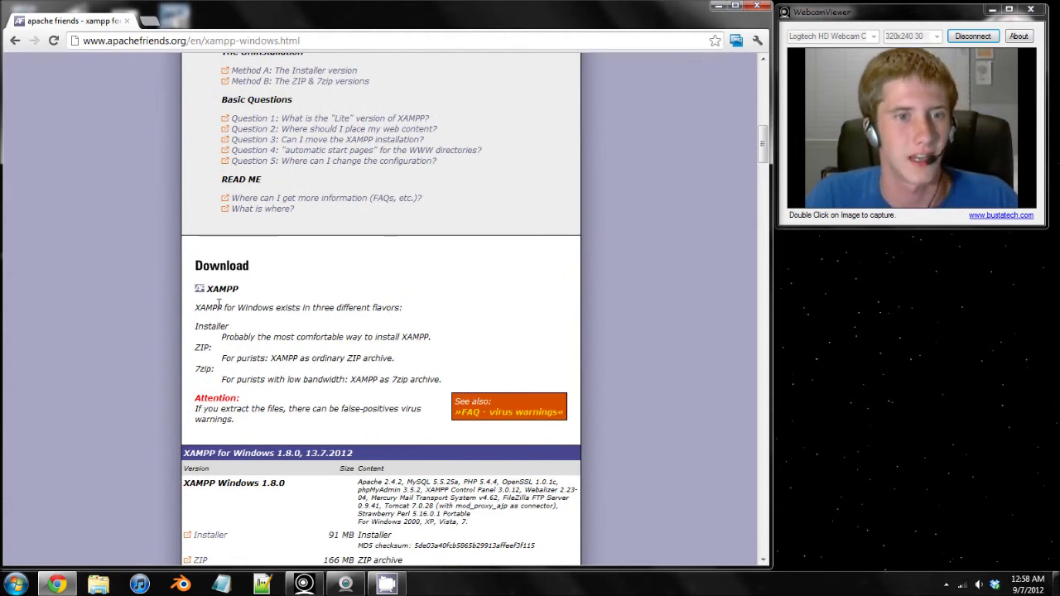
scroll(295, 337, "down", 3)
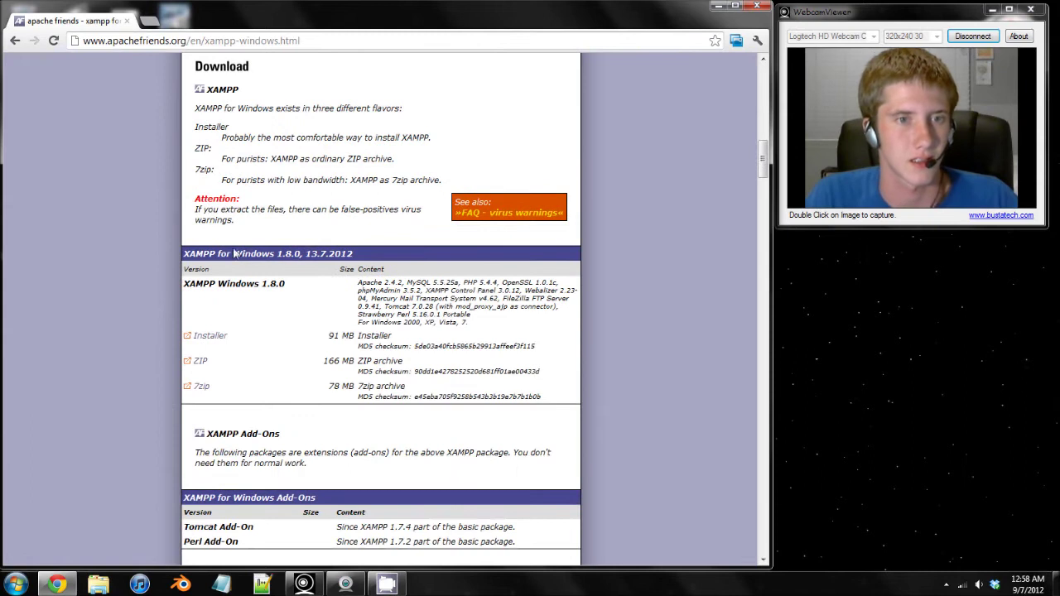
left_click(219, 340)
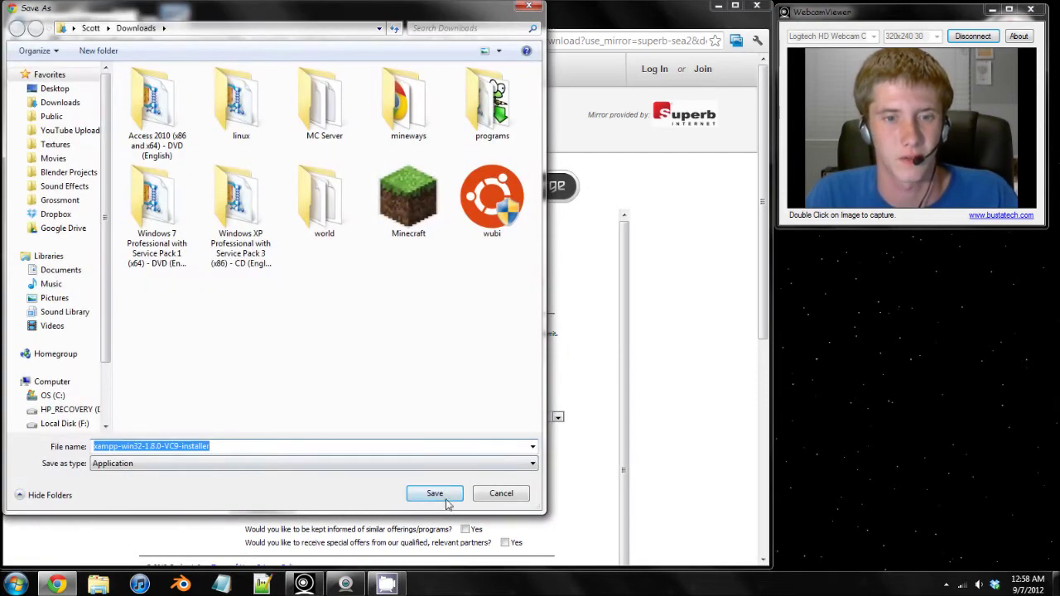
left_click(435, 494)
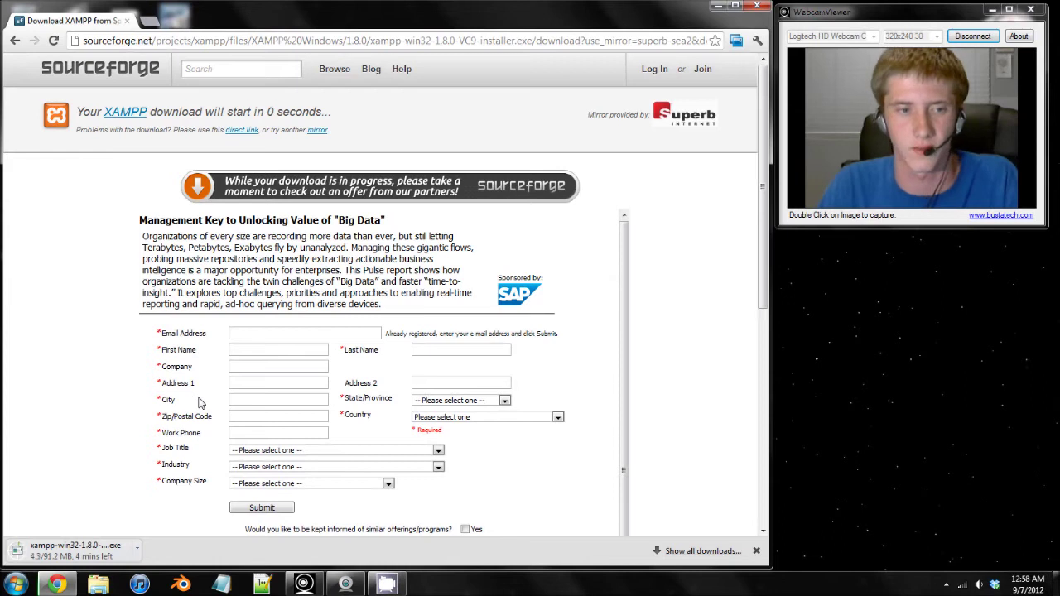
Show the full downloads list, close the SourceForge page, and remove every list entry except the XAMPP installer.
left_click(717, 552)
left_click(126, 21)
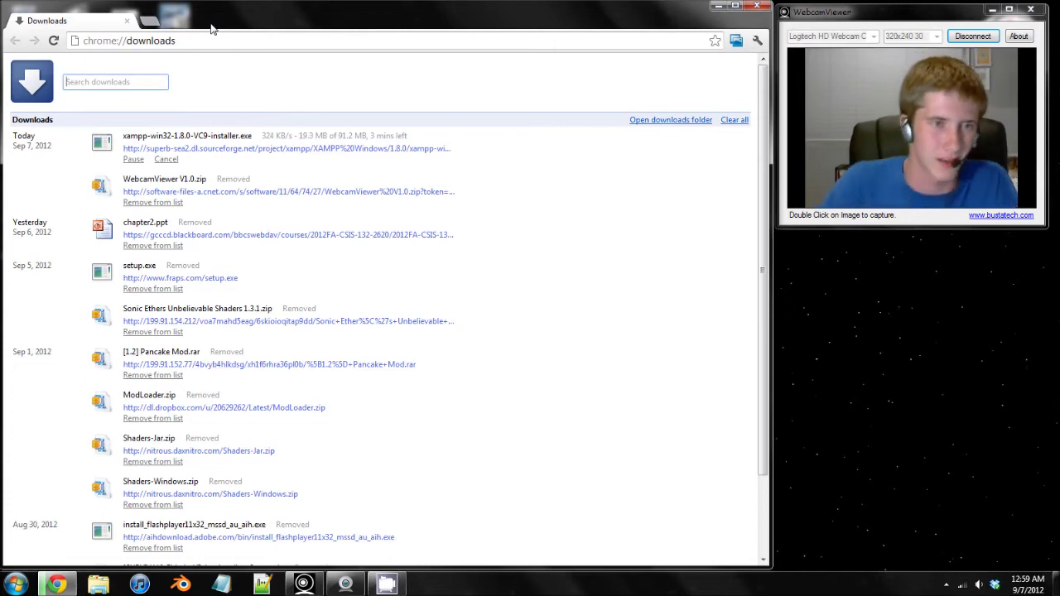
left_click(156, 204)
left_click(156, 204)
left_click(155, 204)
left_click(156, 204)
left_click(156, 203)
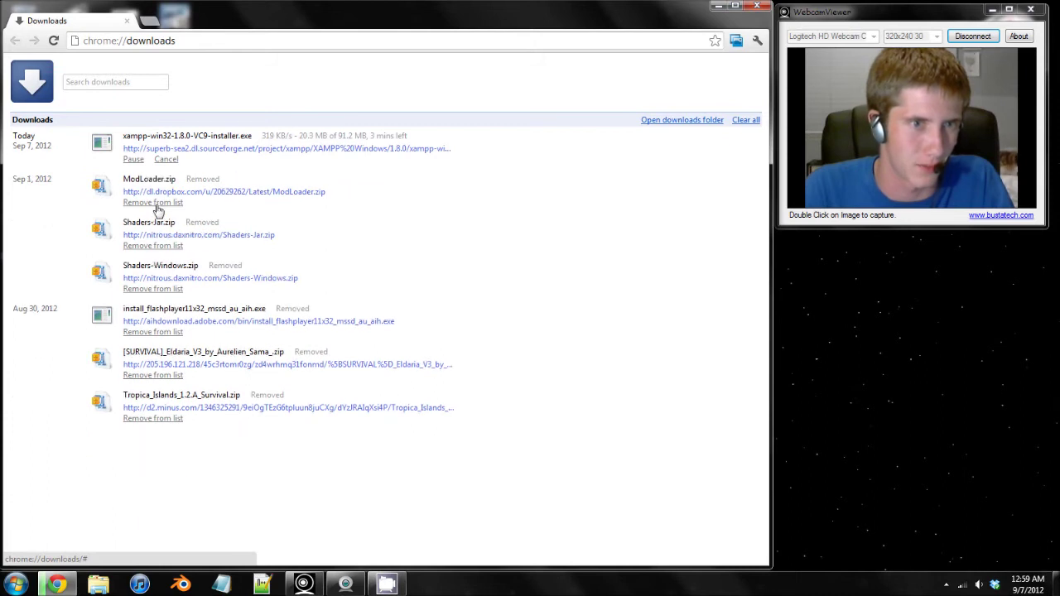
left_click(156, 204)
left_click(155, 204)
left_click(156, 204)
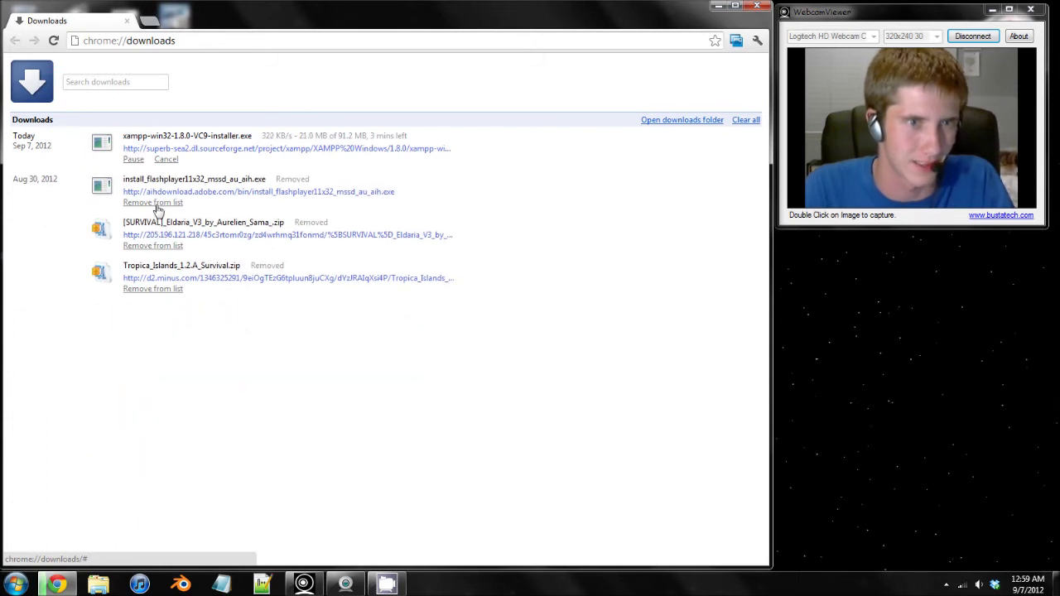
left_click(156, 204)
left_click(155, 203)
left_click(156, 203)
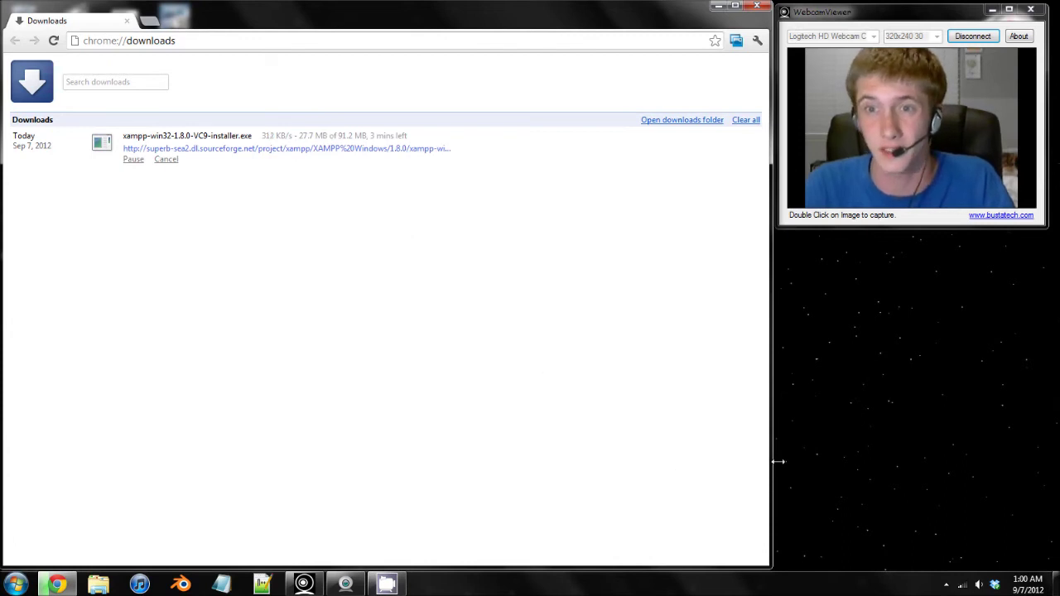
left_click(948, 584)
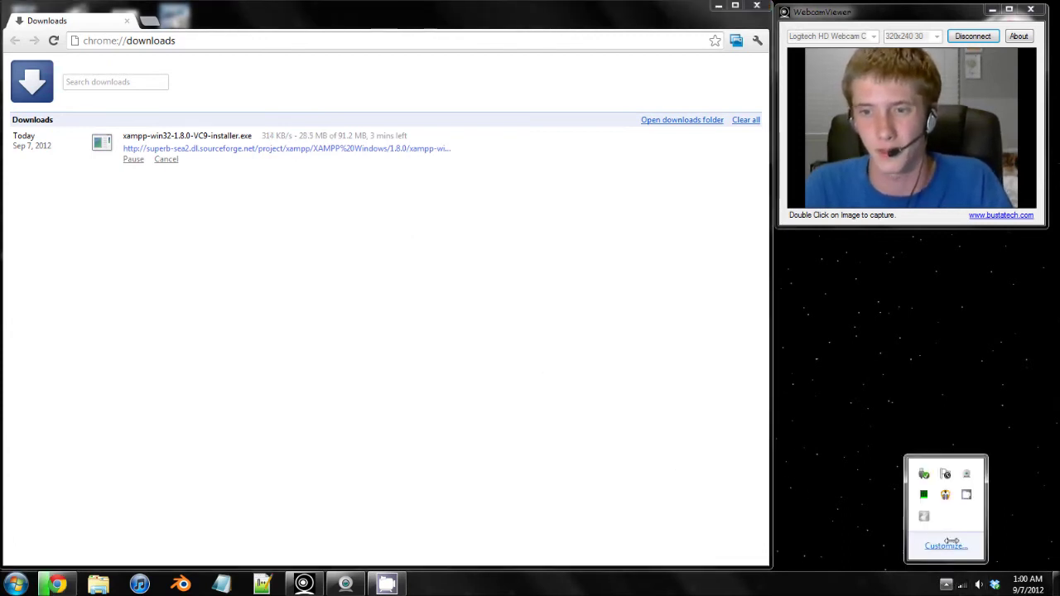
right_click(966, 494)
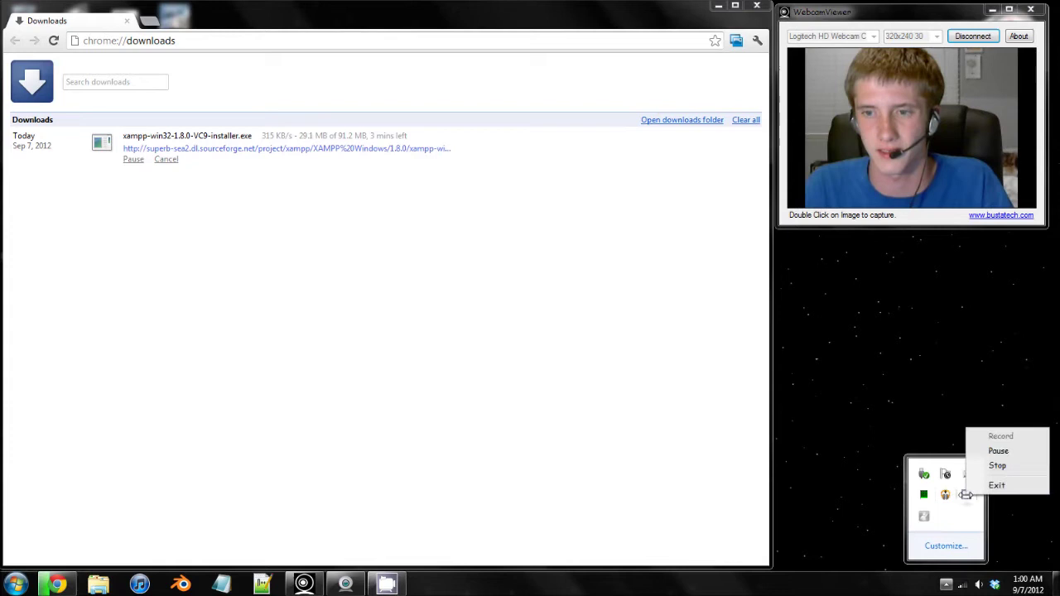
left_click(998, 450)
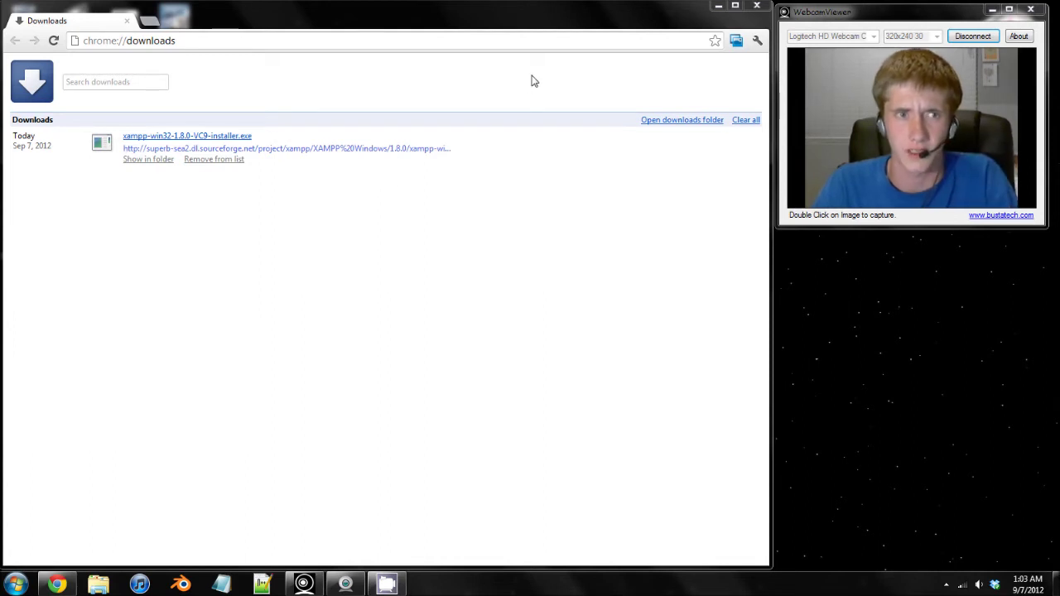
Close the browser and show the Downloads folder in a widened Windows Explorer window.
left_click(760, 8)
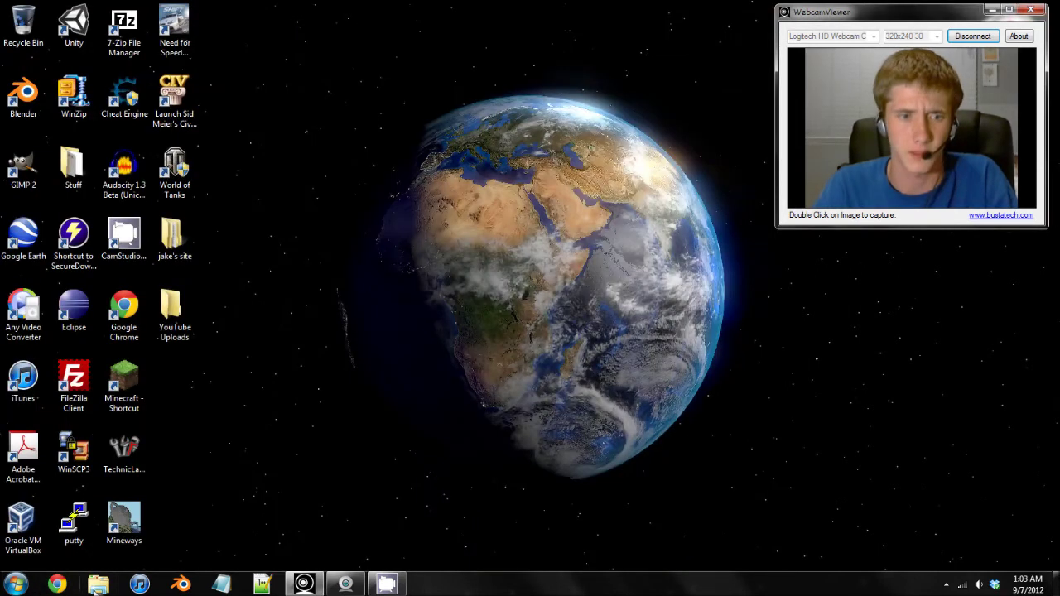
left_click(98, 583)
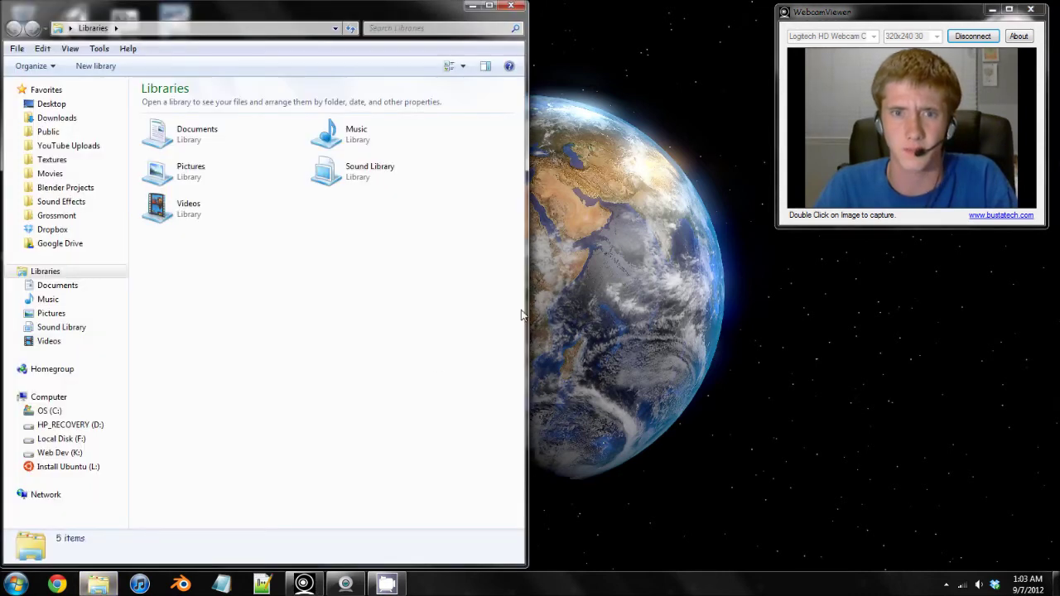
left_click_drag(527, 314, 705, 315)
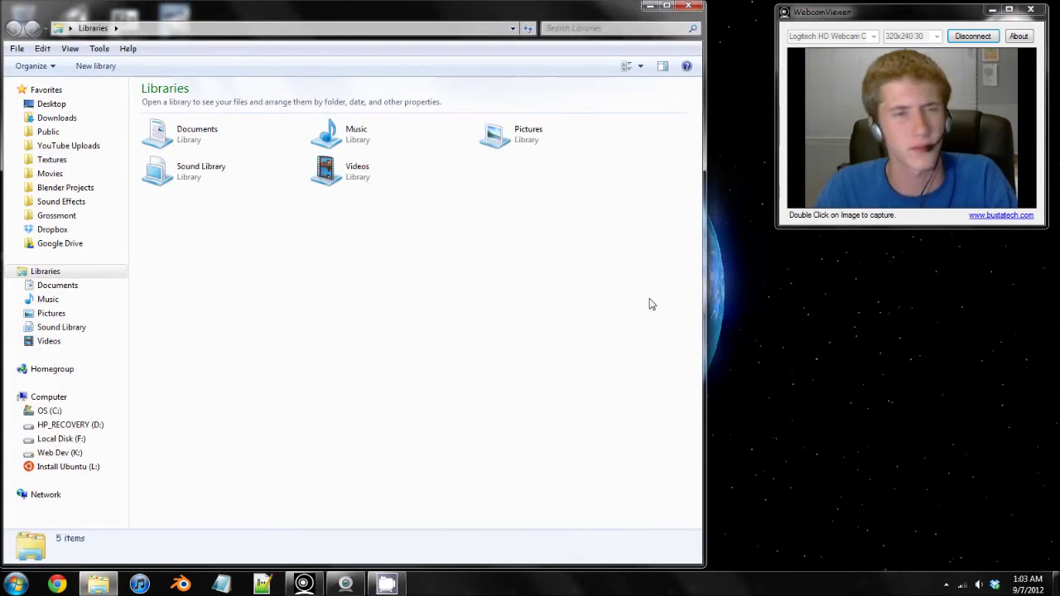
left_click(56, 118)
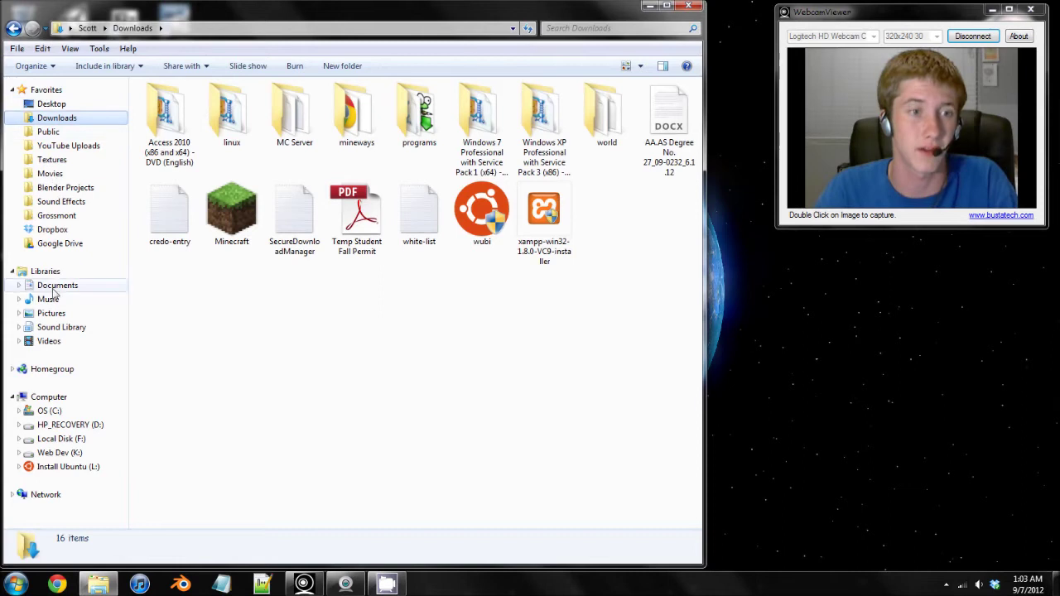
left_click(55, 288)
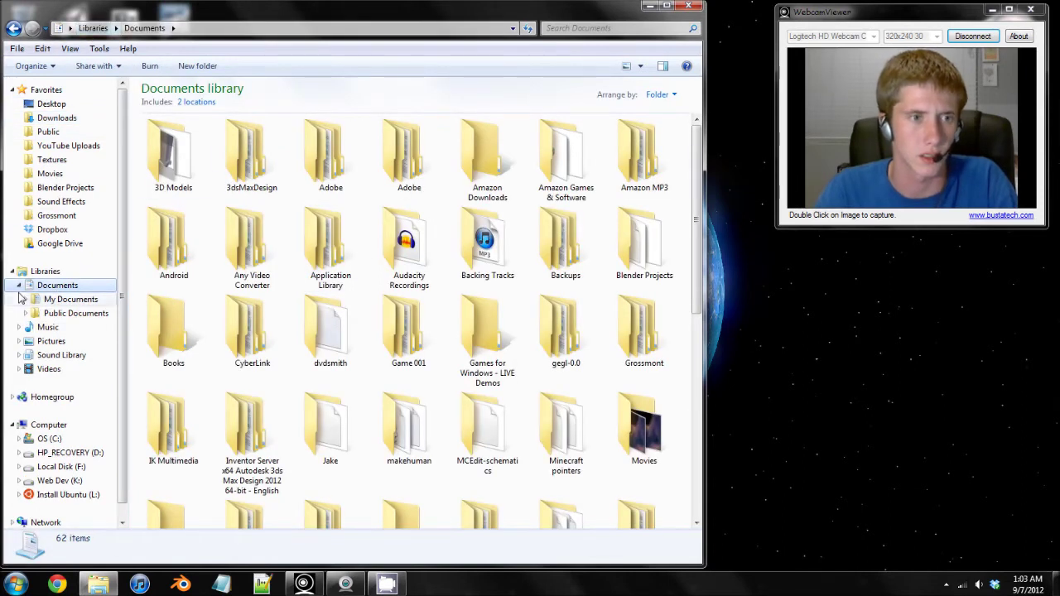
left_click(18, 284)
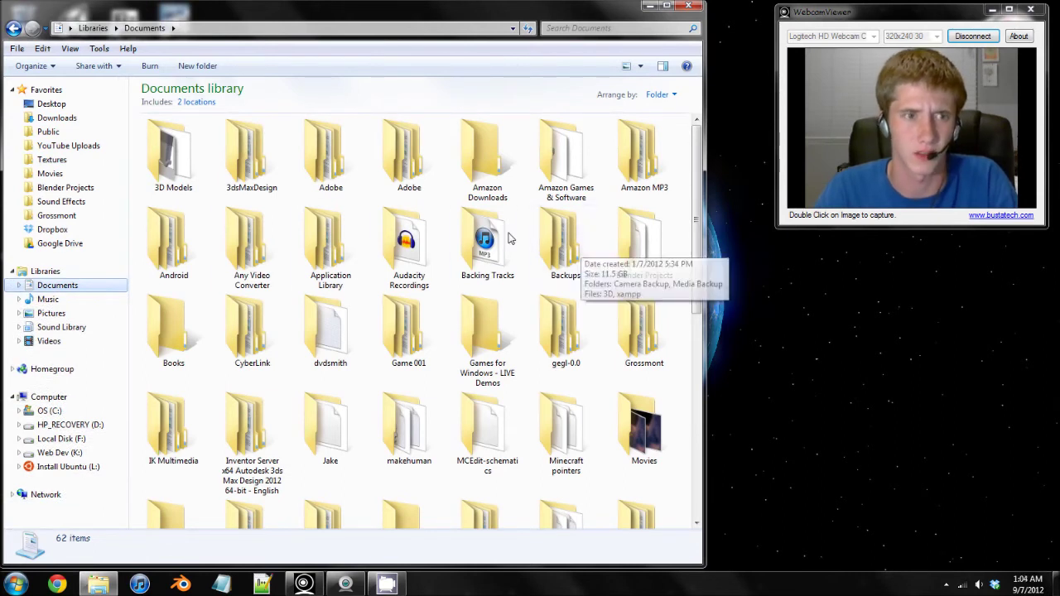
left_click(67, 123)
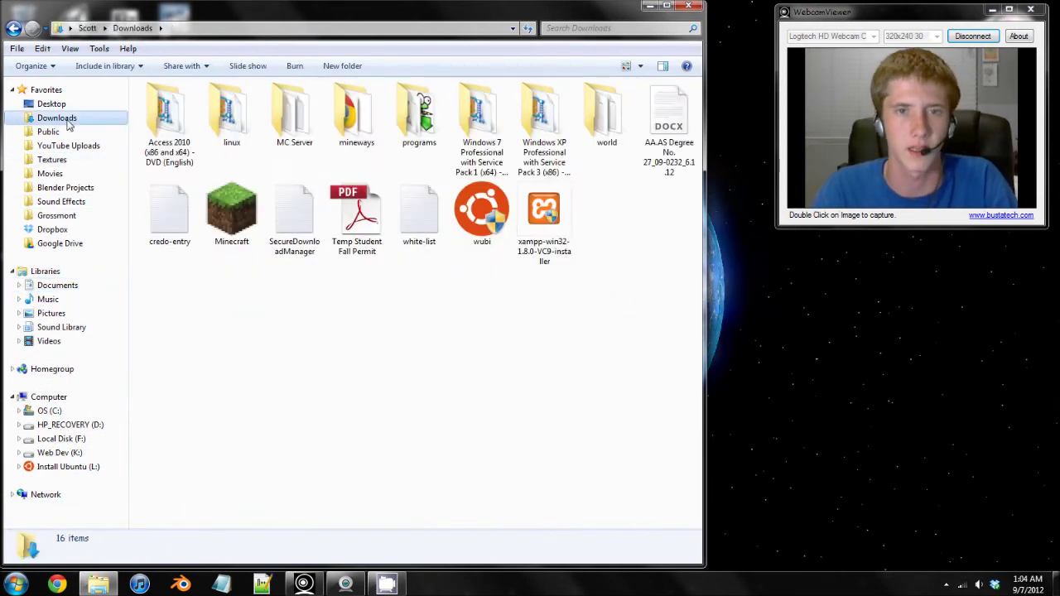
Run xampp-win32-1.8.0-VC9-installer in English, acknowledge the User Account Control notice, and continue to the install location choice.
left_click(549, 214)
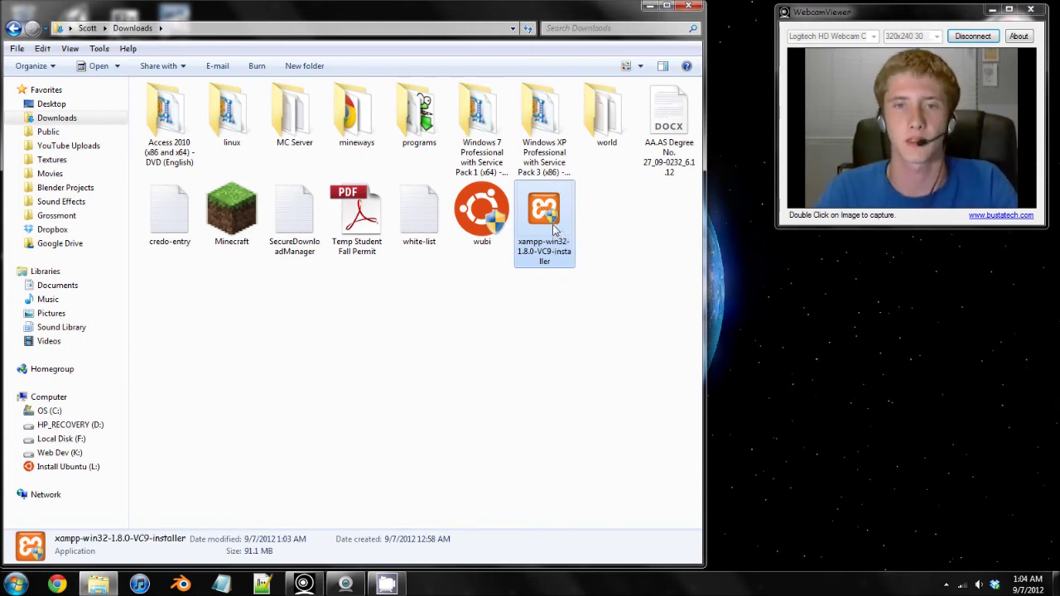
double_click(555, 230)
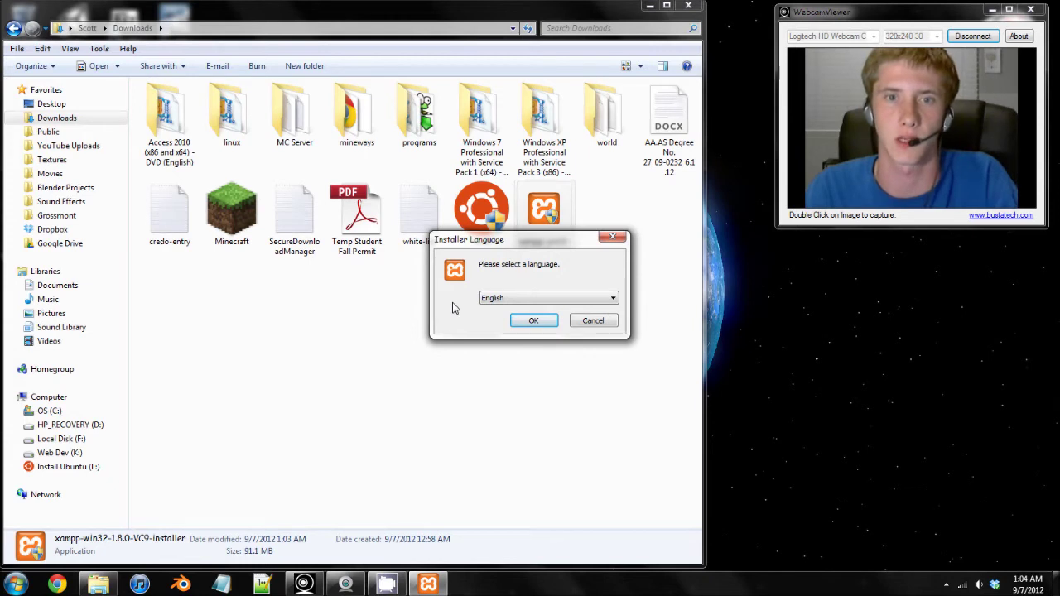
left_click(521, 325)
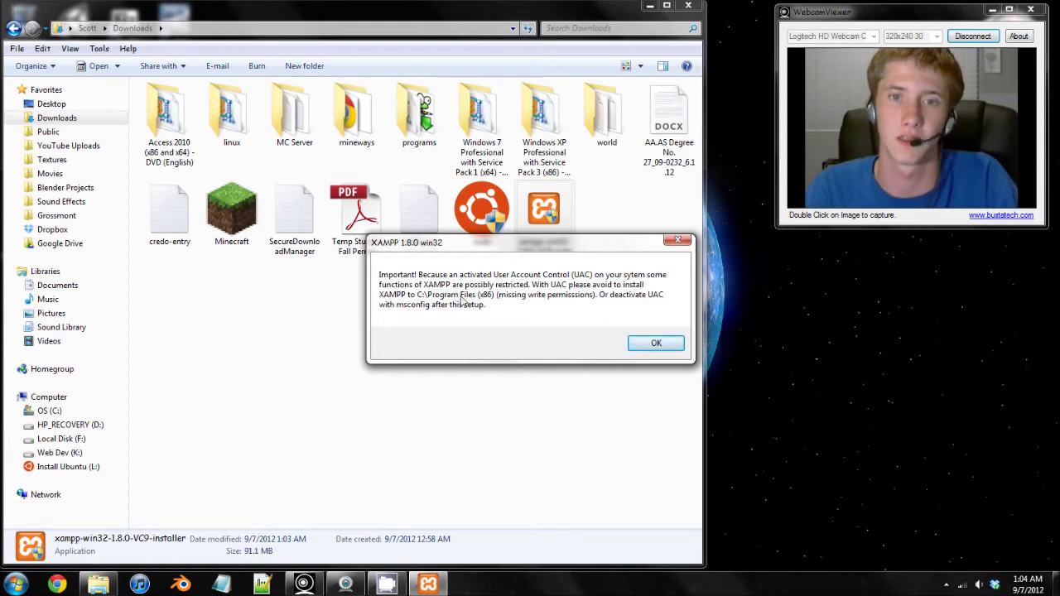
left_click(654, 344)
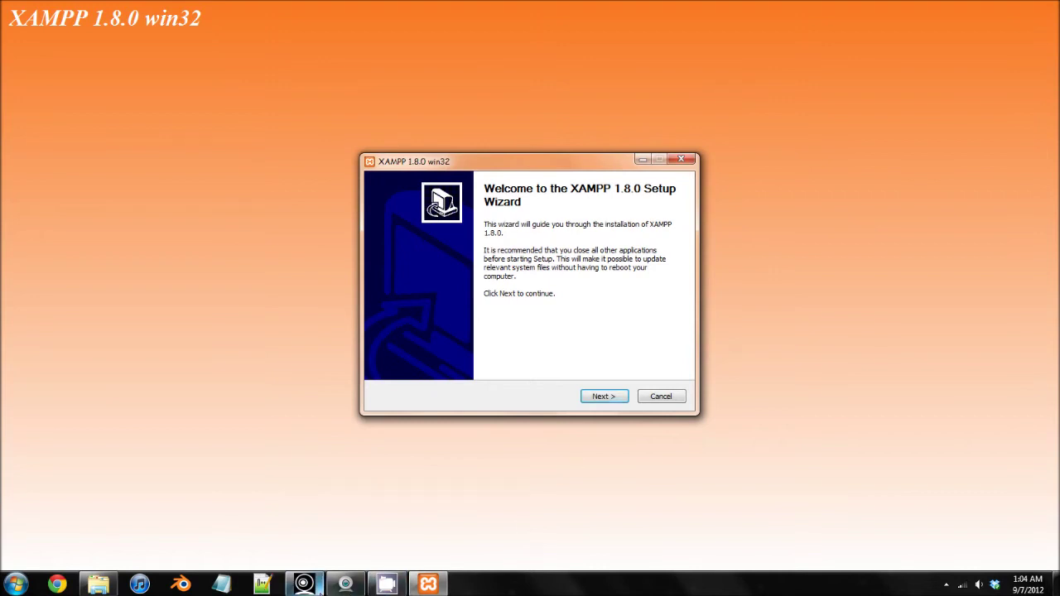
mouse_move(304, 585)
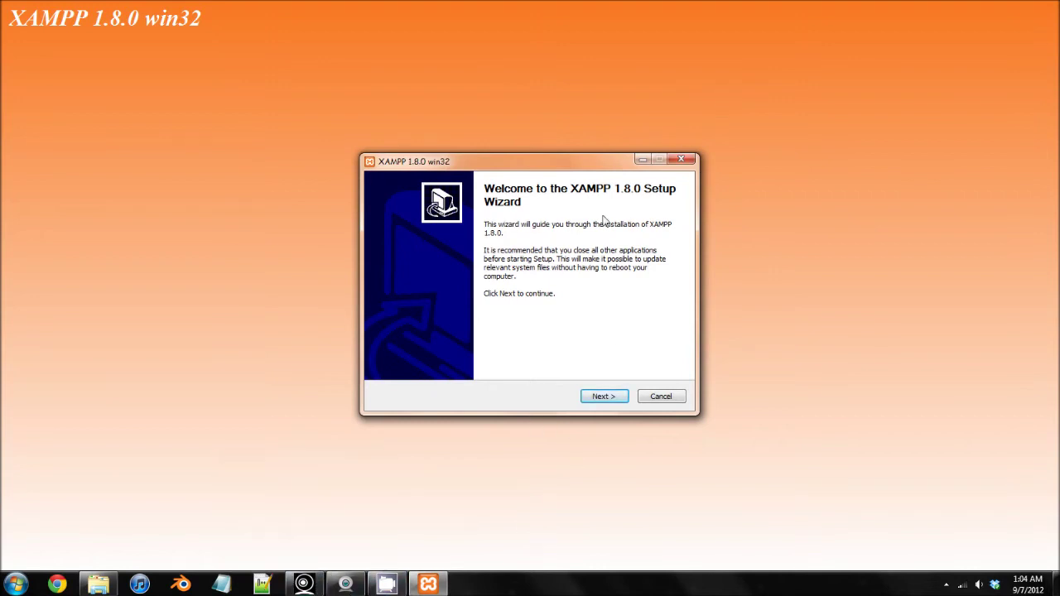
left_click(602, 397)
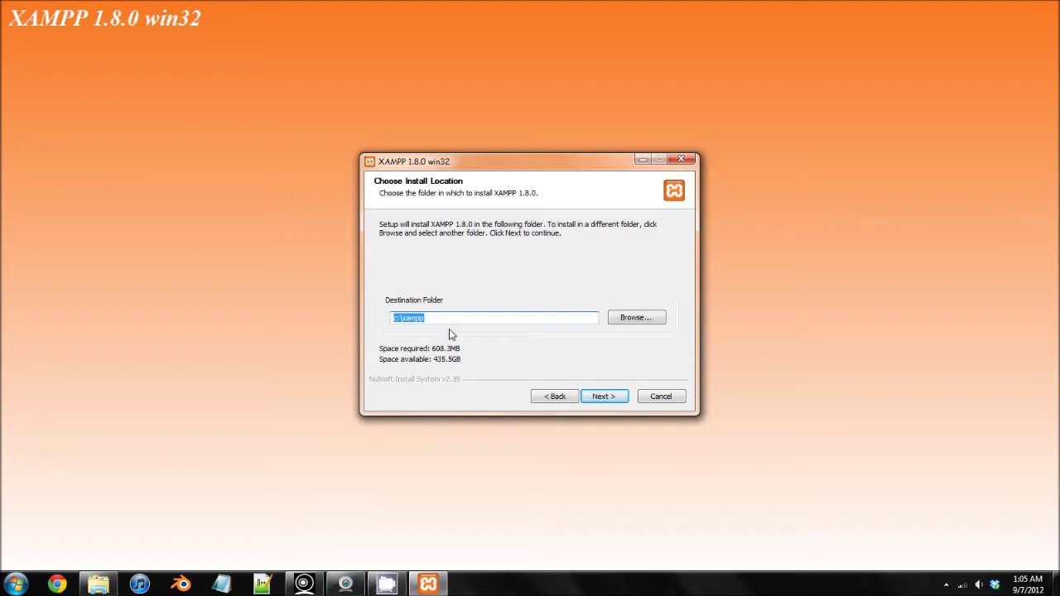
Browse for the install location and select the Web Dev (K:) drive under Computer.
left_click(636, 319)
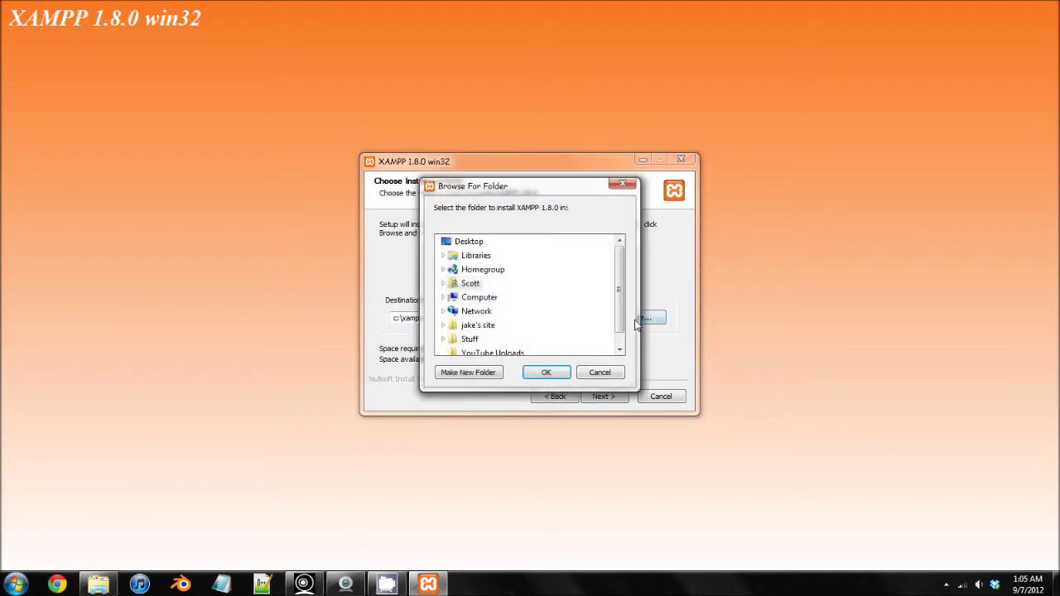
left_click(588, 373)
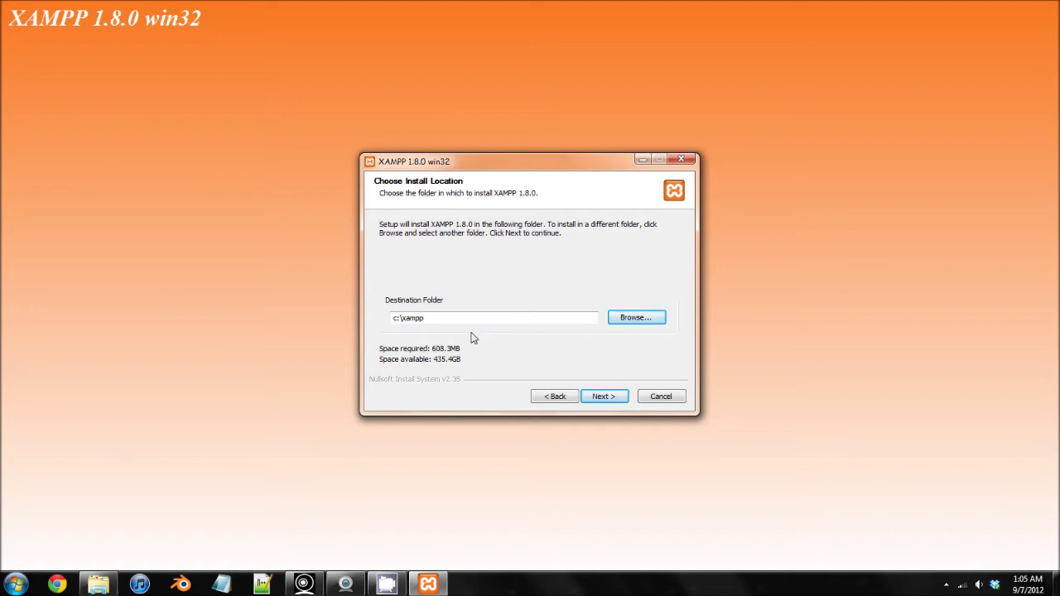
left_click(643, 321)
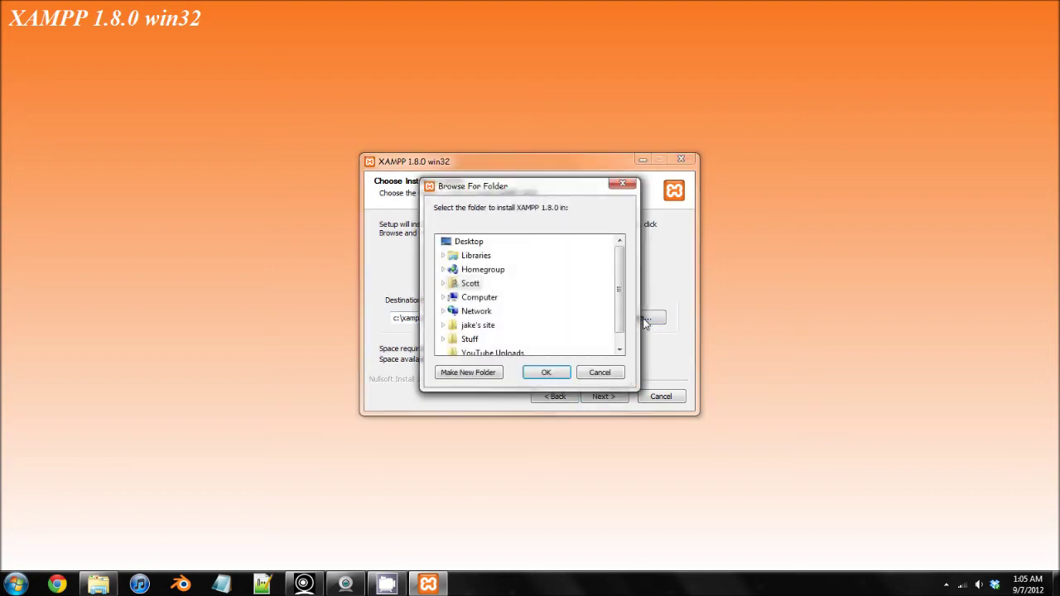
left_click_drag(617, 310, 615, 331)
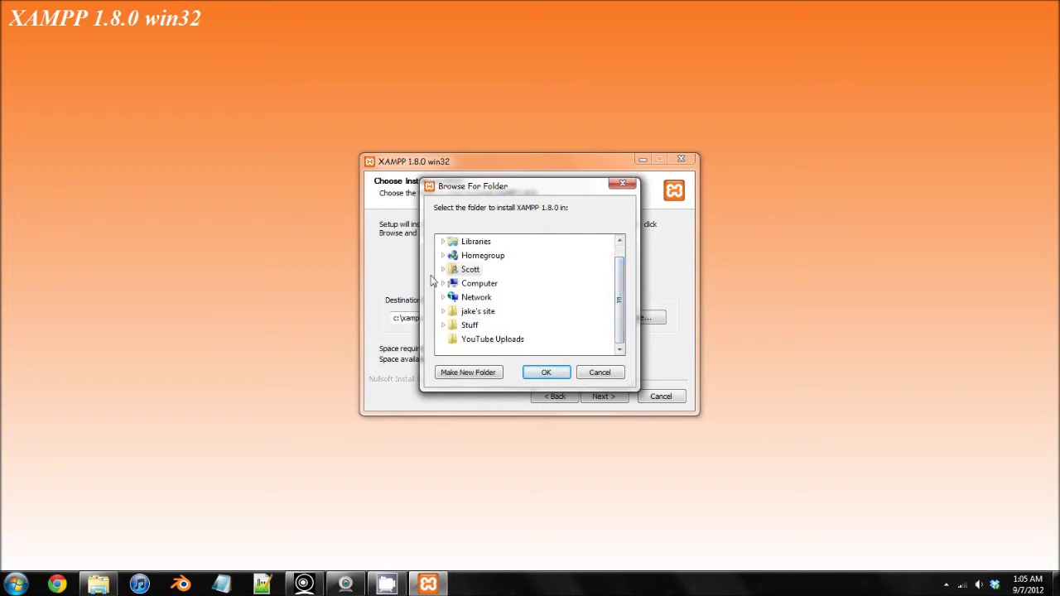
left_click(444, 284)
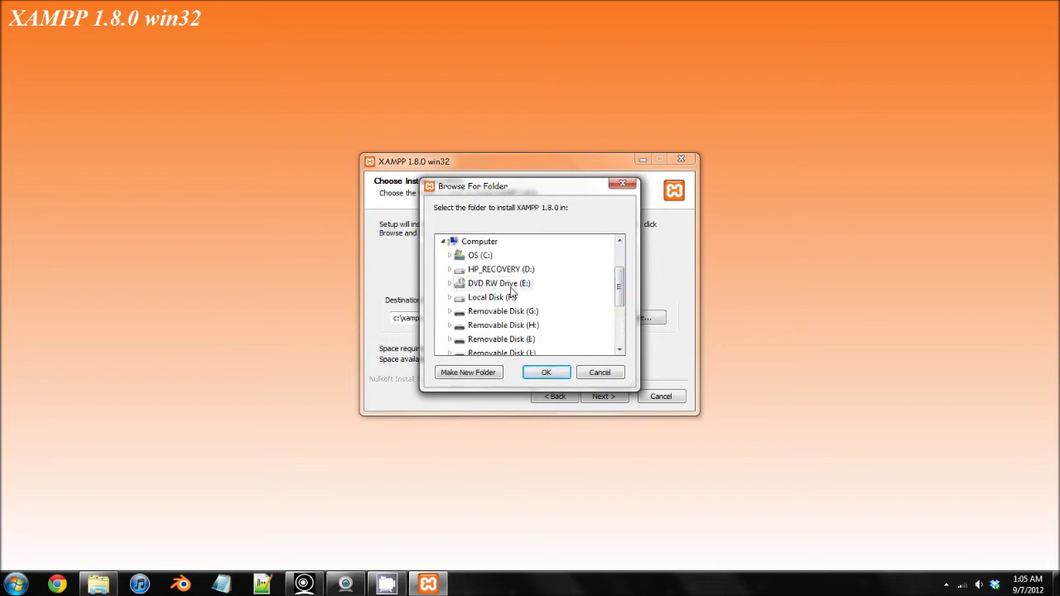
scroll(497, 305, "down", 3)
scroll(553, 295, "up", 4)
scroll(563, 294, "down", 2)
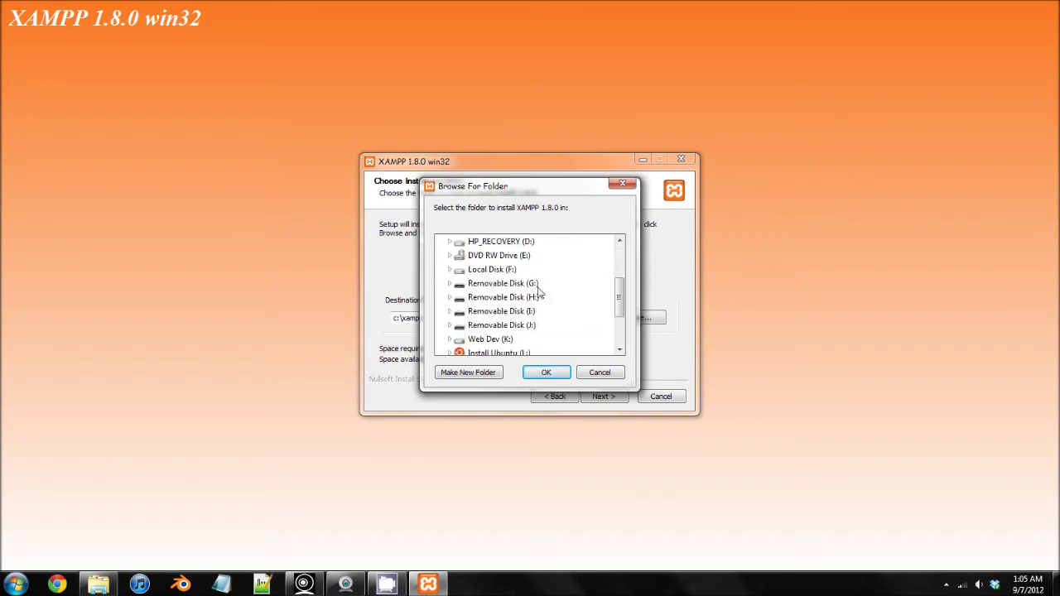
left_click(502, 342)
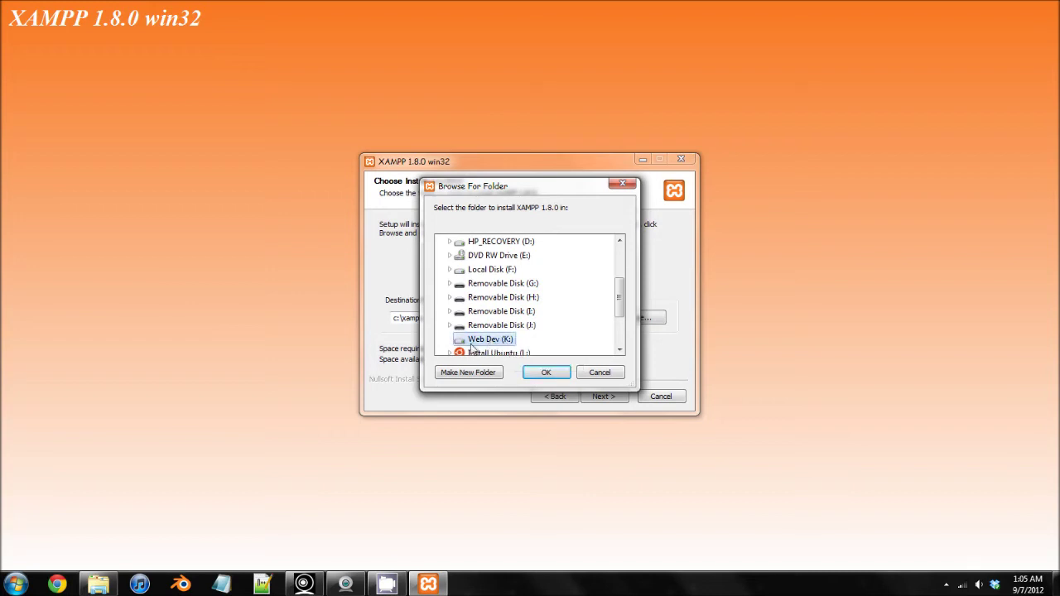
Create a folder named Xampp on the Web Dev (K:) drive and set it as the destination folder.
left_click(478, 373)
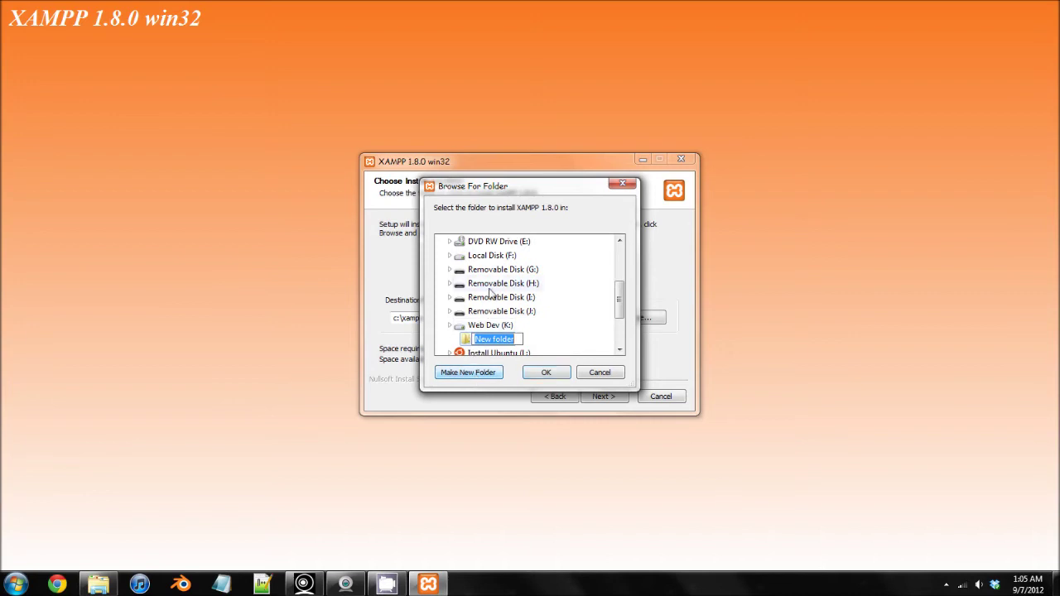
left_click(518, 343)
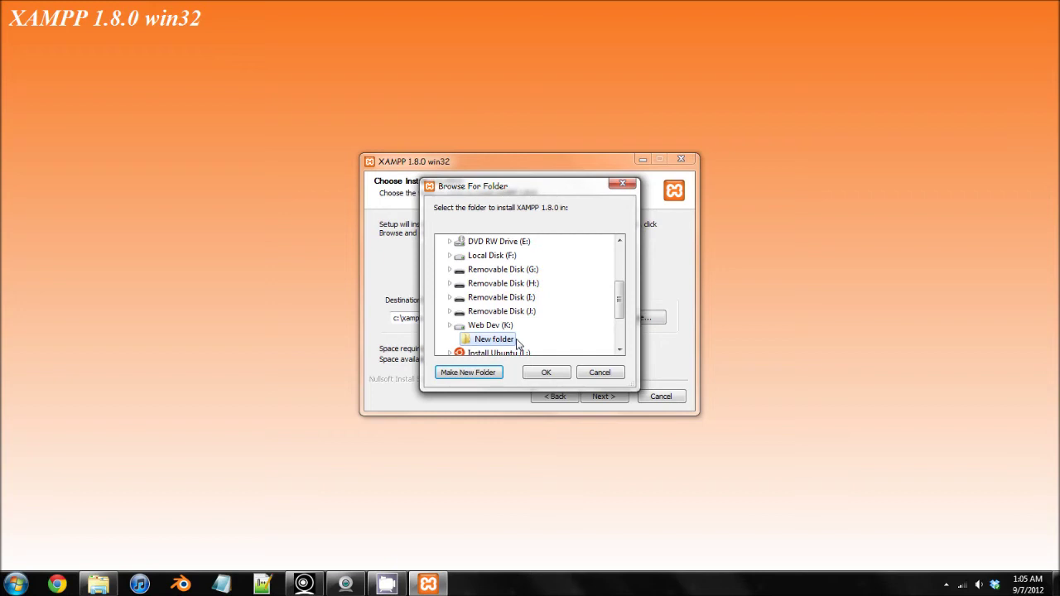
type("Xampp")
left_click(543, 372)
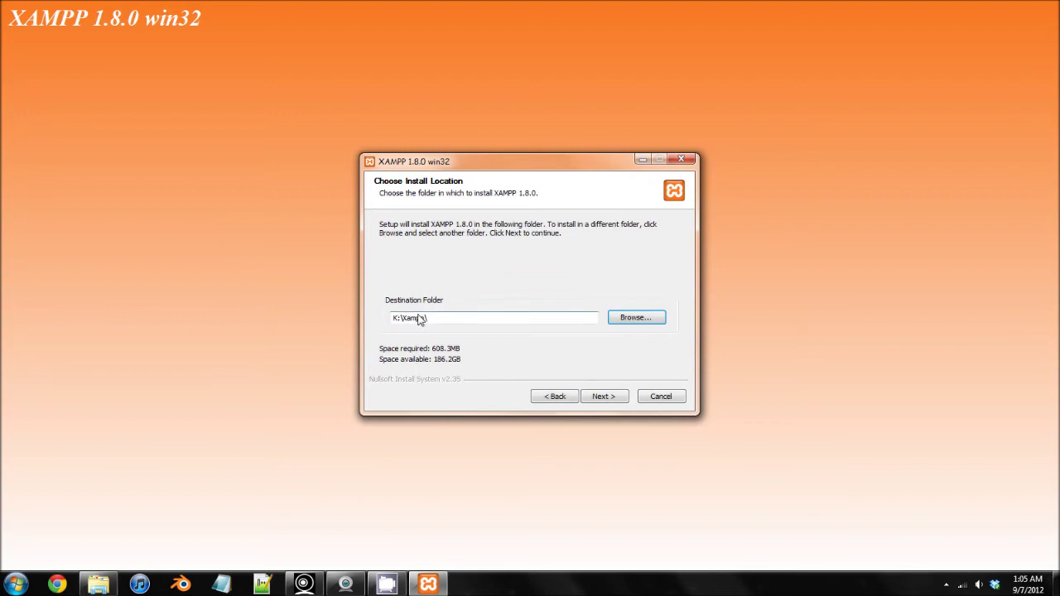
left_click_drag(395, 321, 474, 337)
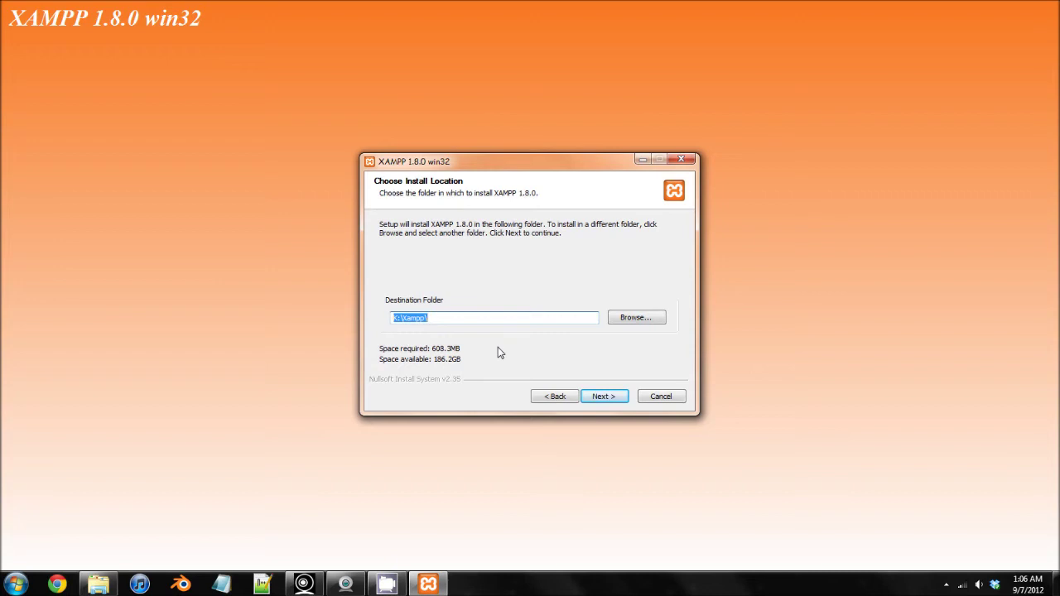
Install XAMPP with the desktop icon and start menu folder enabled and no modules installed as services.
left_click(603, 396)
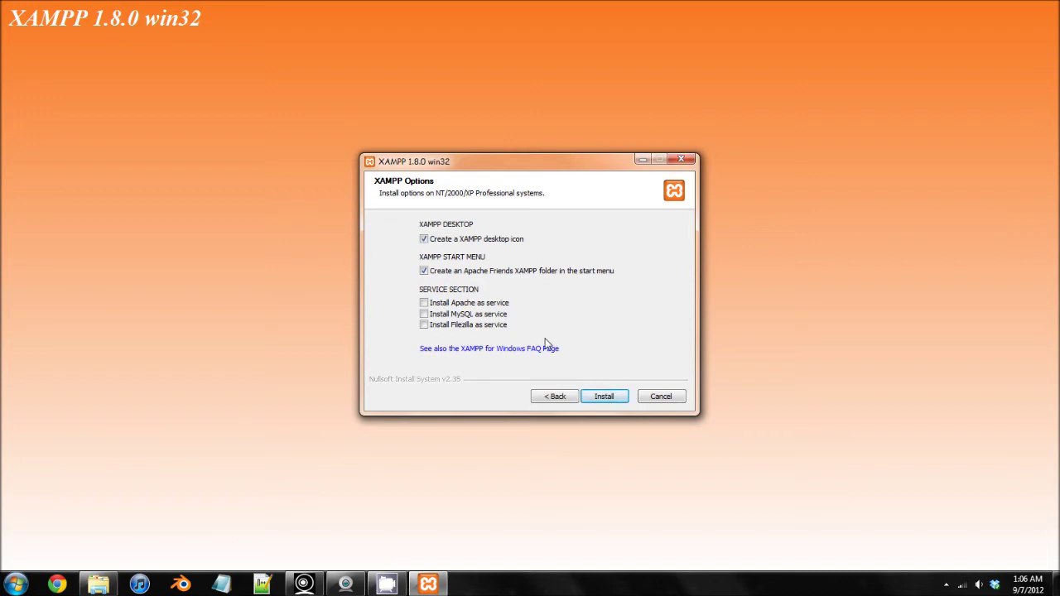
left_click(607, 398)
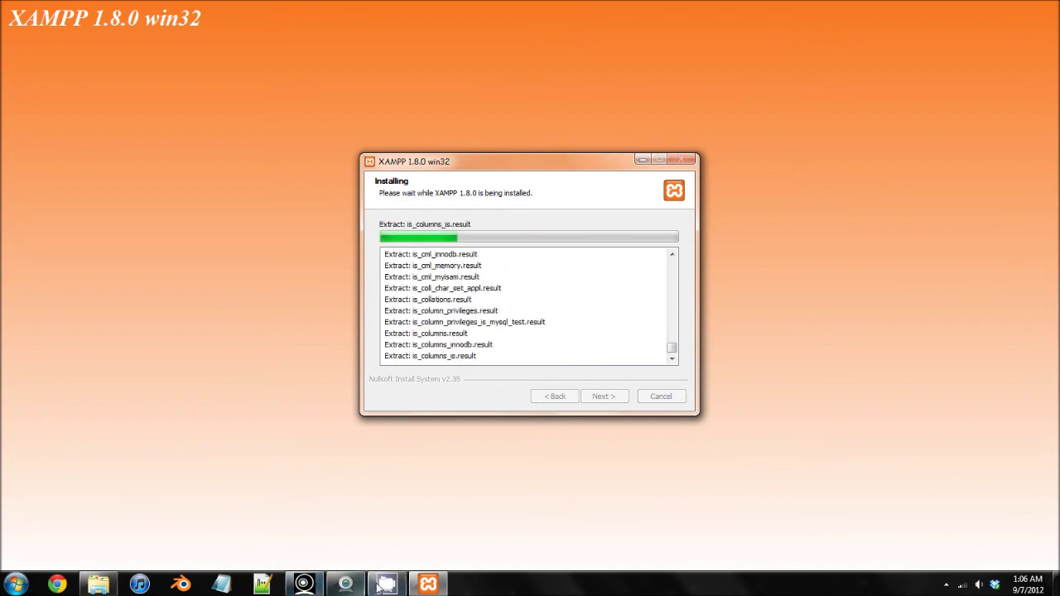
left_click(303, 583)
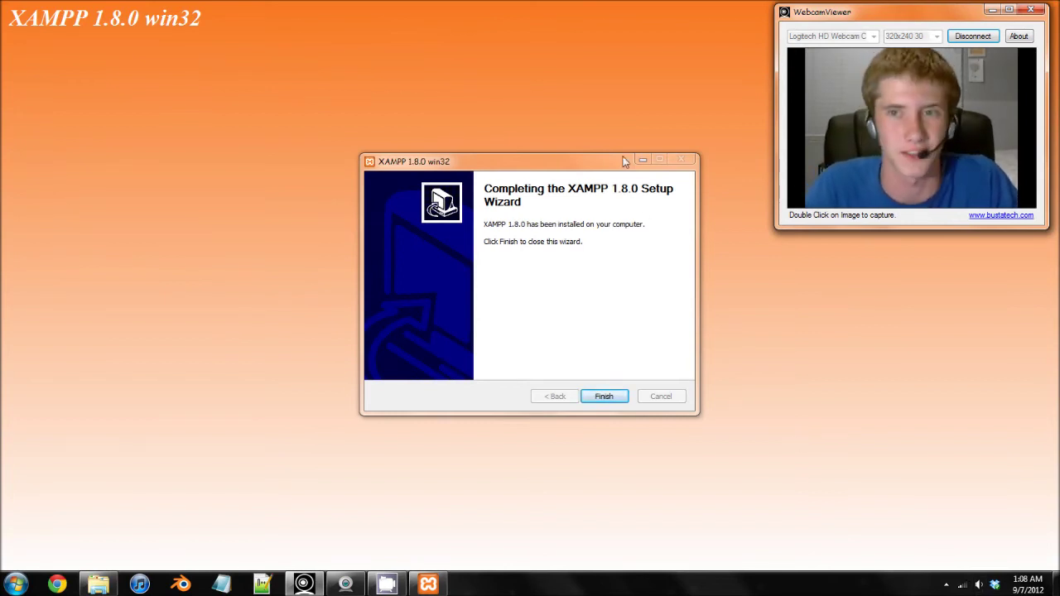
Finish the setup wizard and start the XAMPP Control Panel in English.
left_click(622, 402)
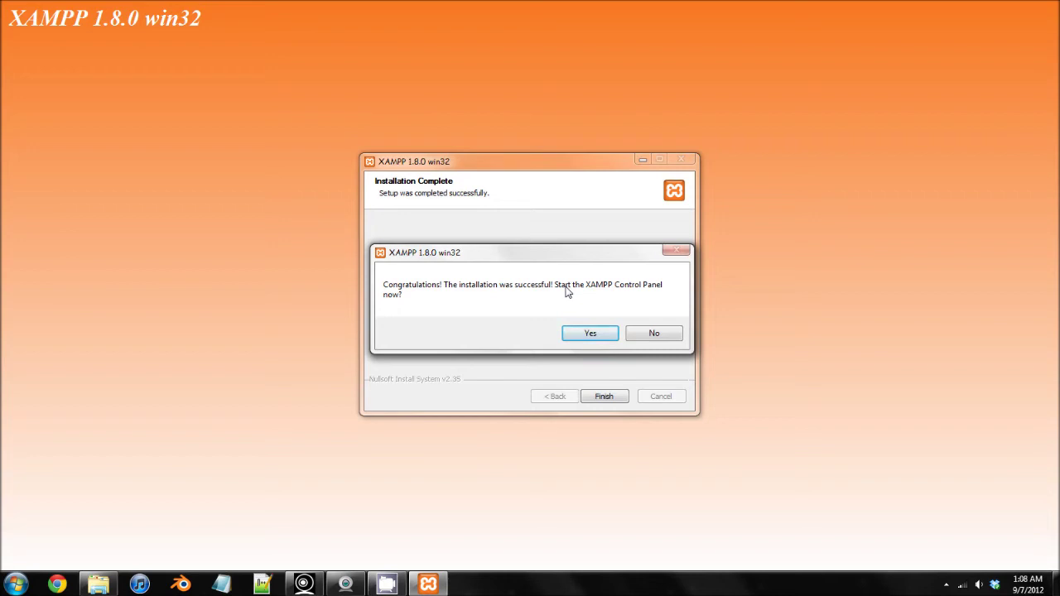
left_click(604, 336)
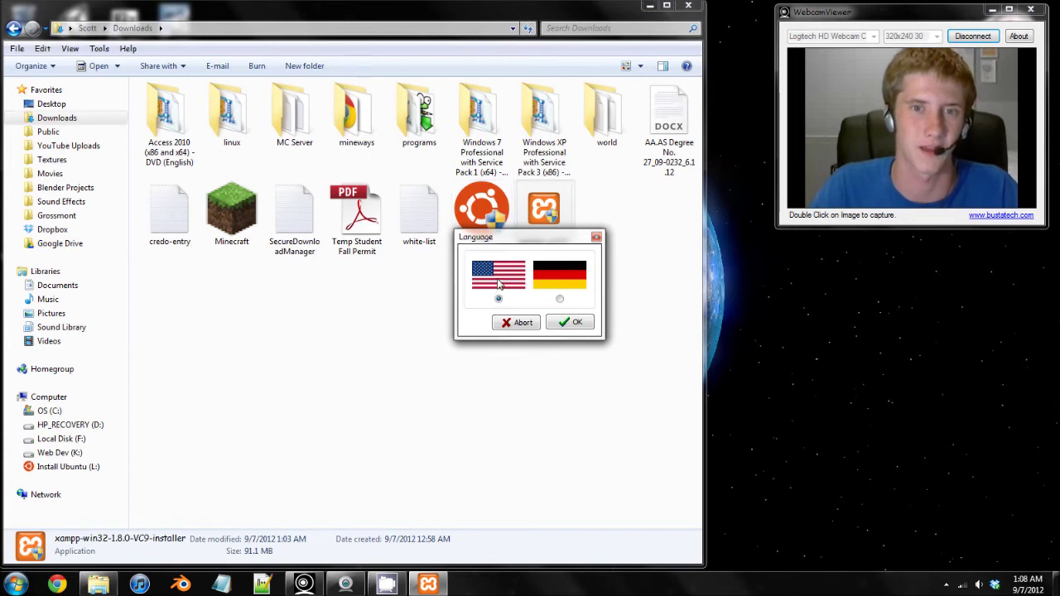
left_click(569, 322)
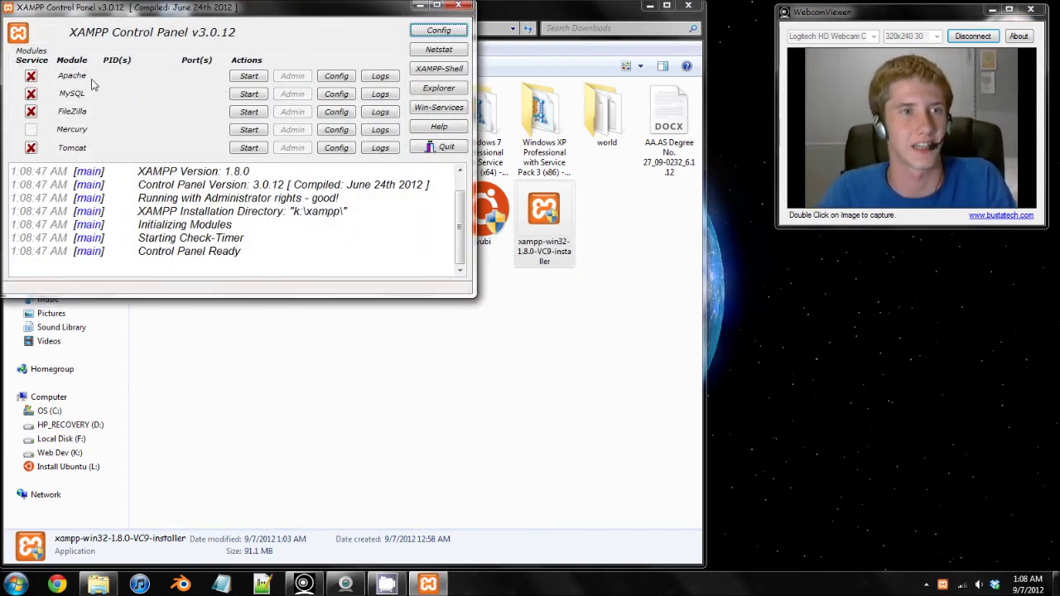
Start the Apache and MySQL modules, allowing each through Windows Firewall on private networks.
left_click(257, 80)
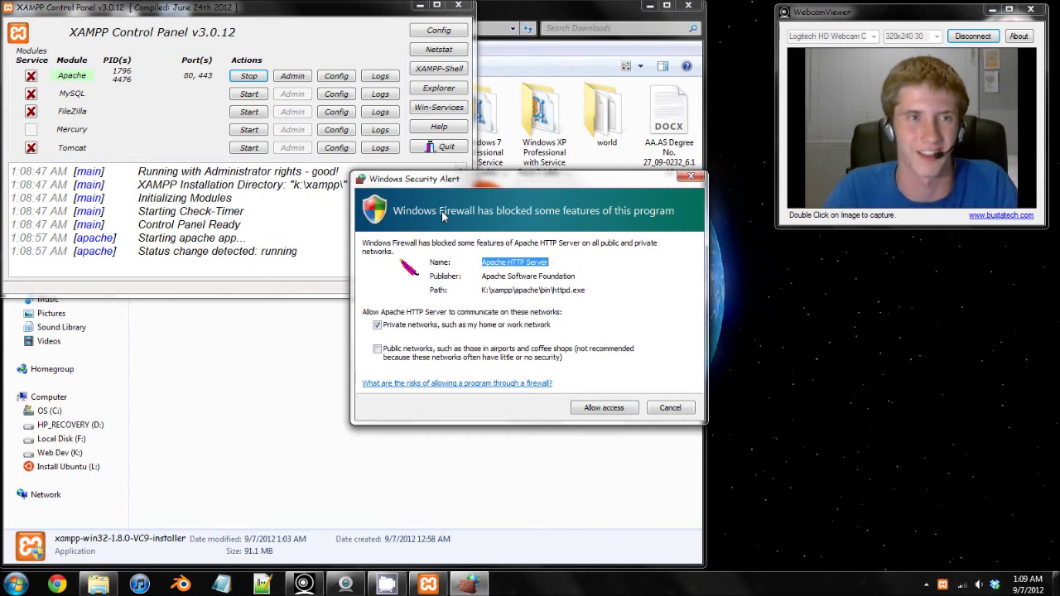
left_click(610, 413)
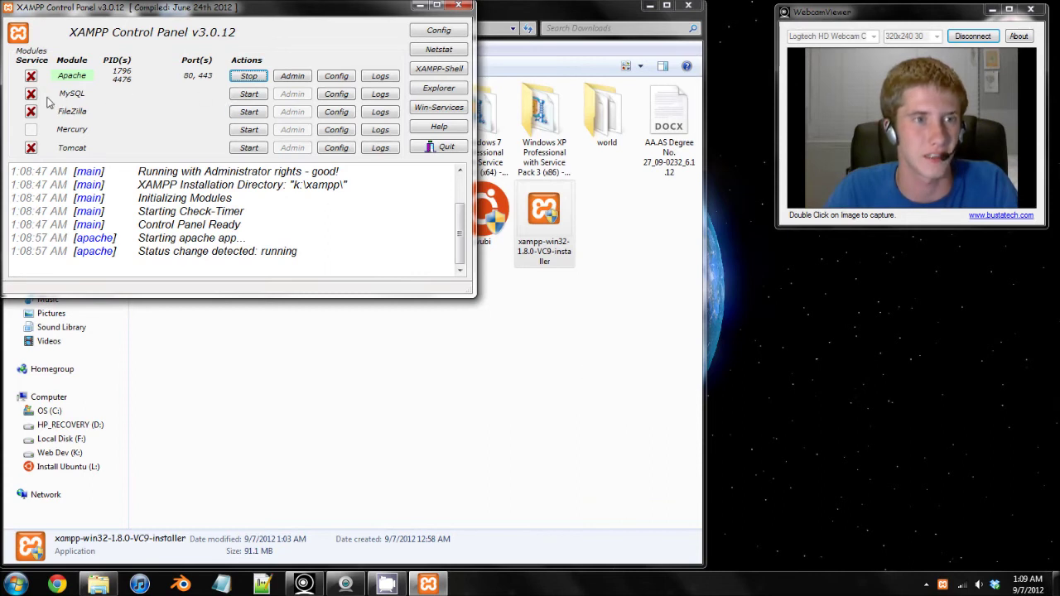
left_click(256, 98)
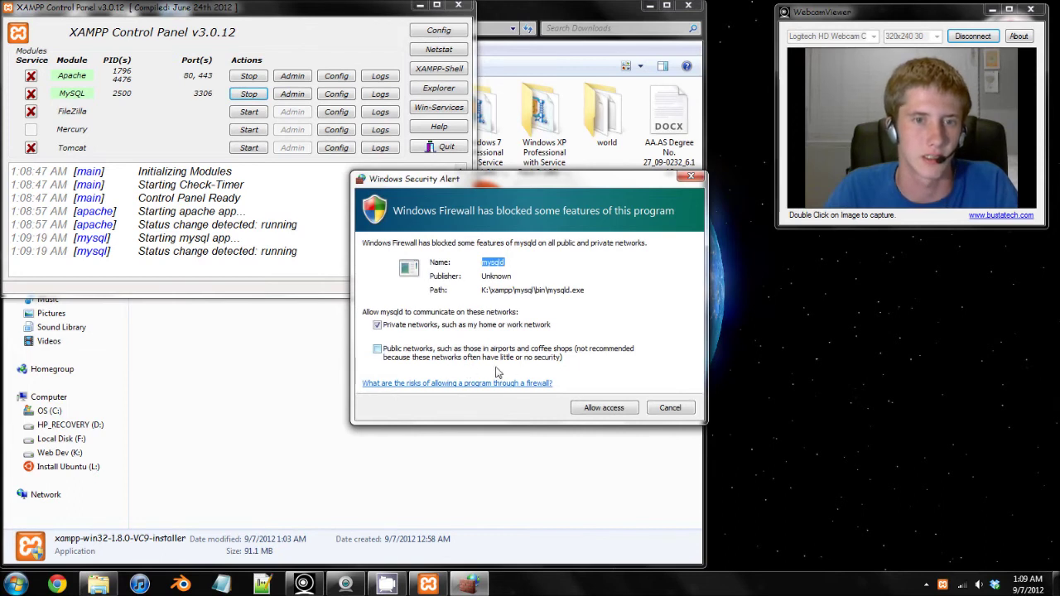
left_click(609, 412)
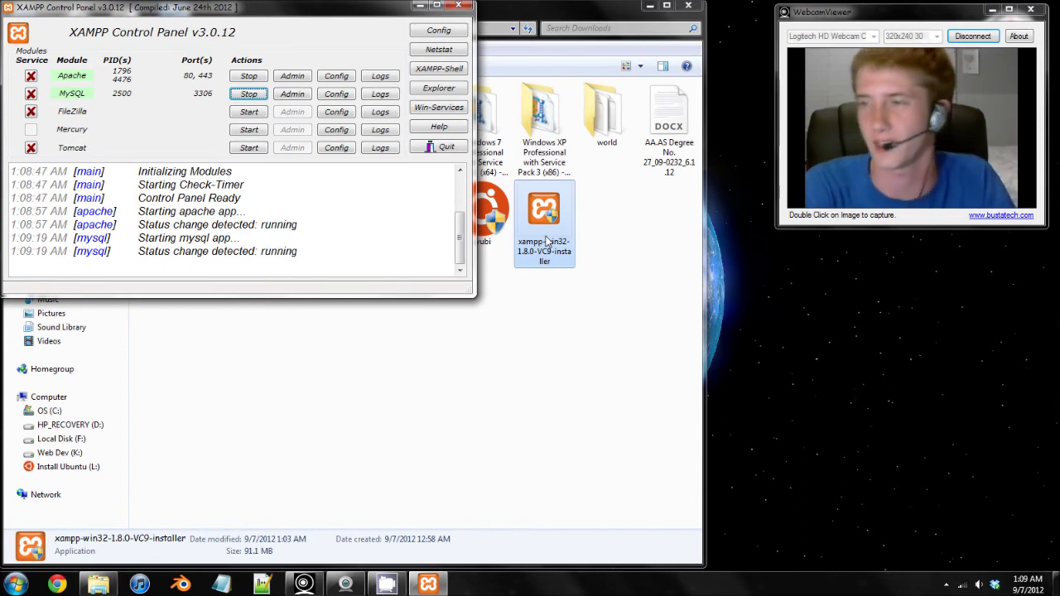
Clear the Downloads folder and XAMPP Control Panel off the desktop and open Google Chrome, widened up to the webcam viewer.
left_click(689, 5)
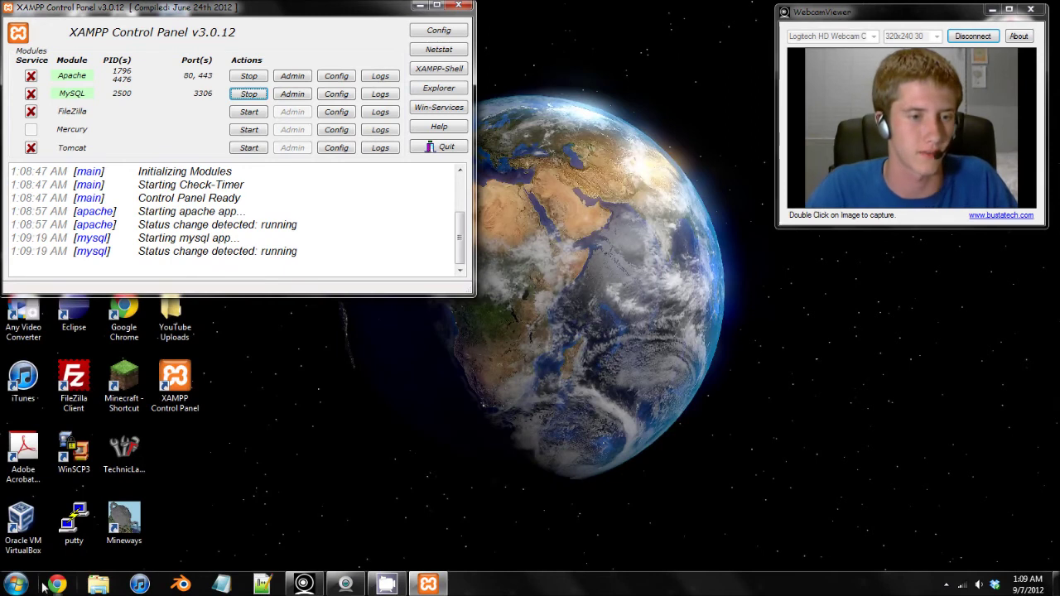
left_click(420, 6)
left_click(57, 585)
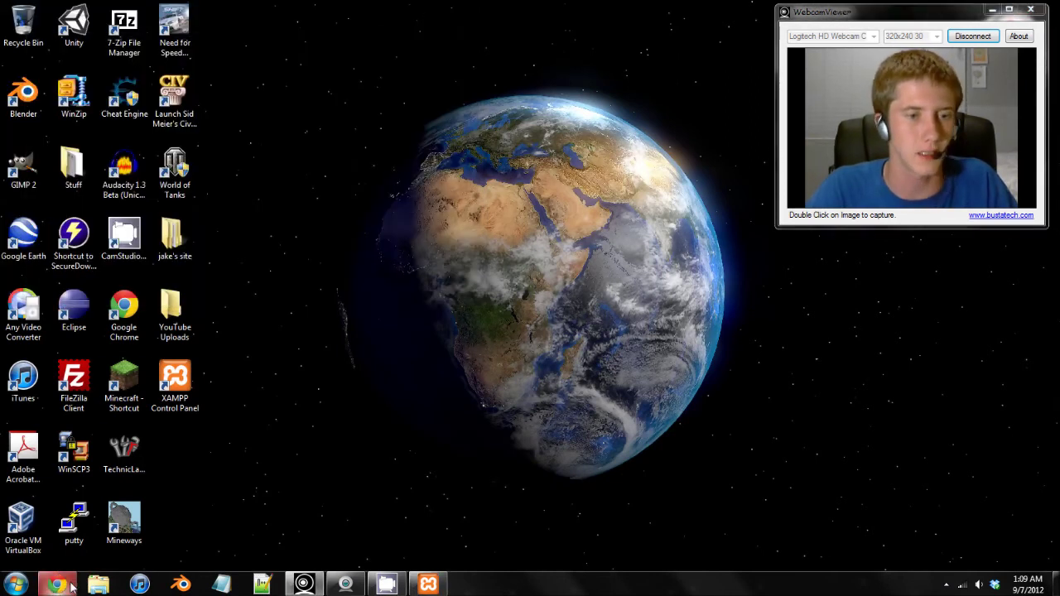
key("super+Left")
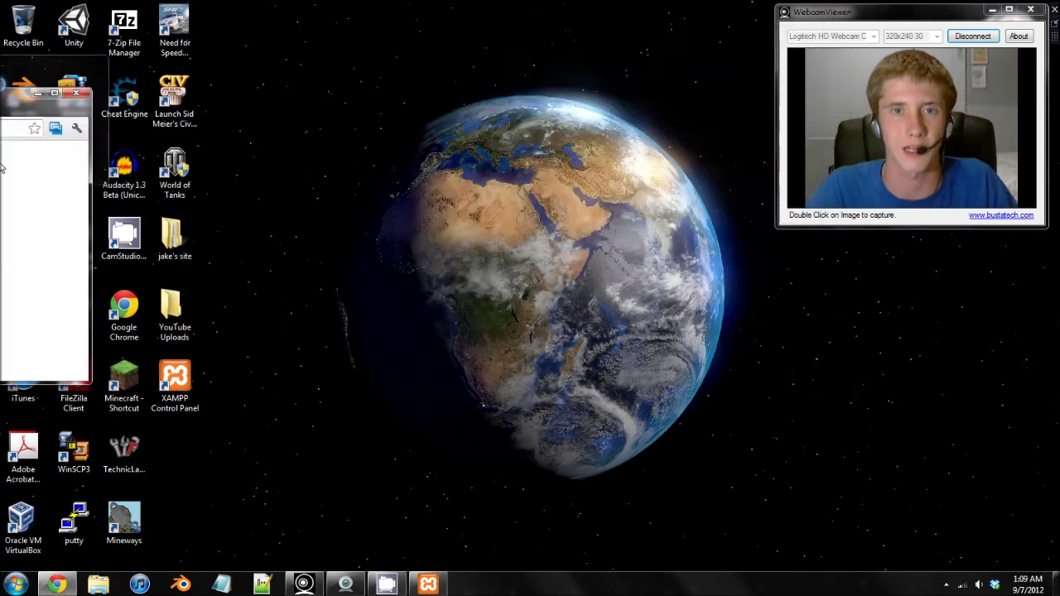
left_click_drag(528, 271, 766, 275)
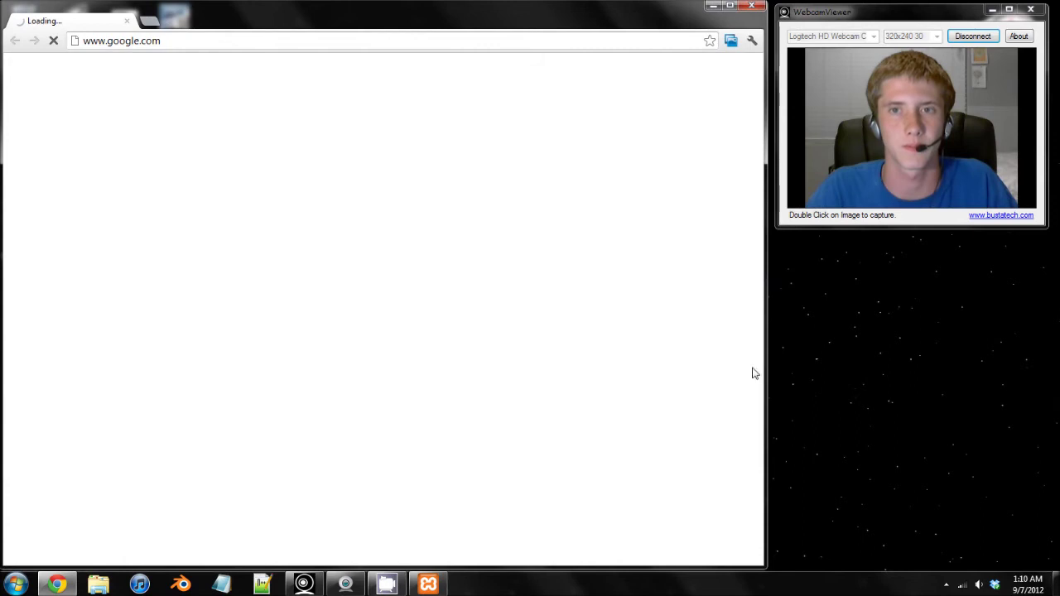
Load the XAMPP splash page at localhost/xampp/splash.php and view the English welcome page.
left_click(265, 40)
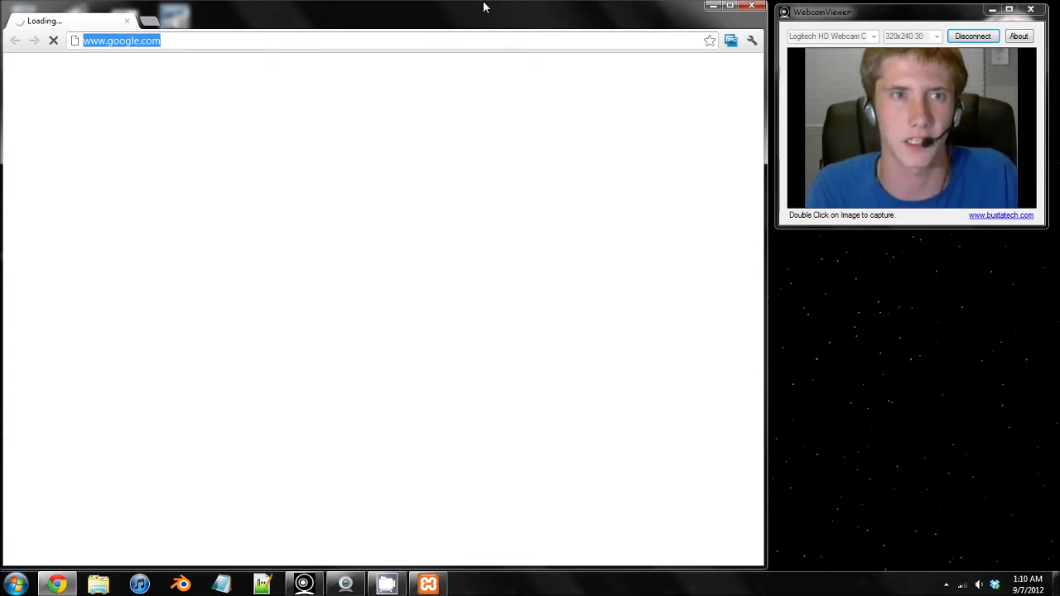
type("l")
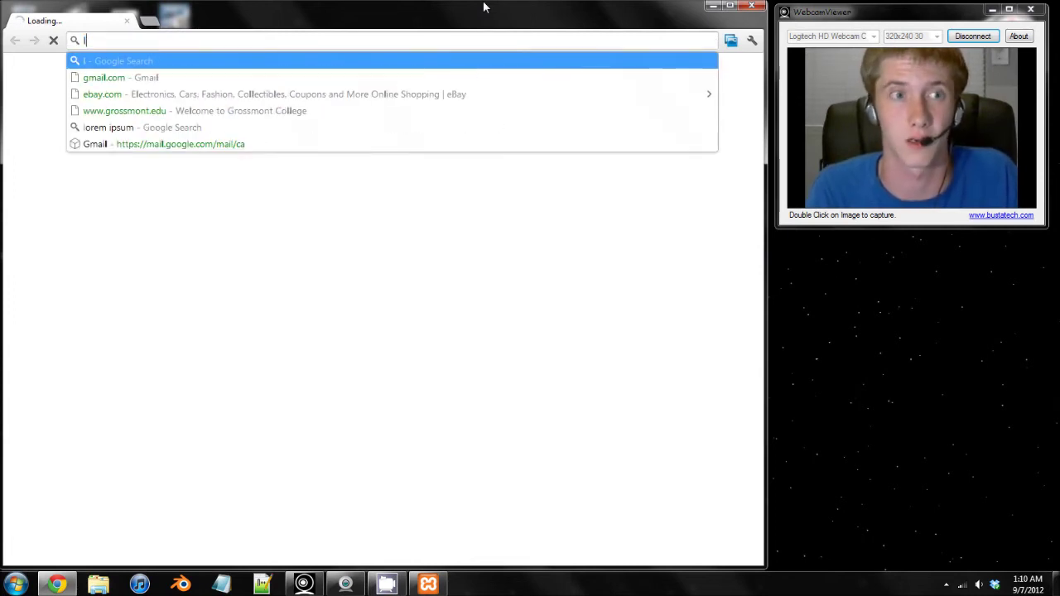
type("oc")
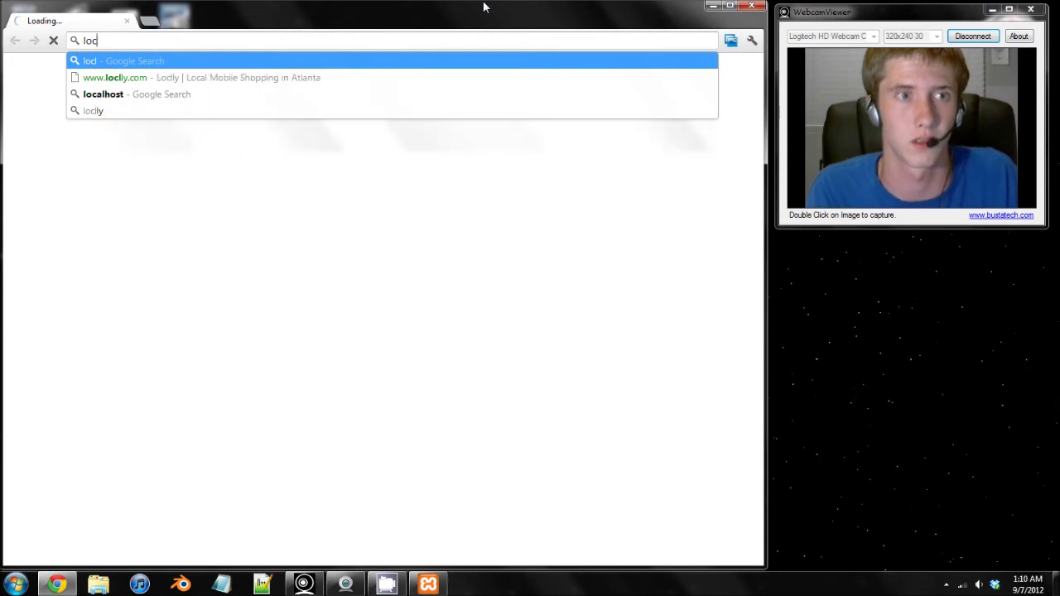
type("alhost/xampp/splash.php")
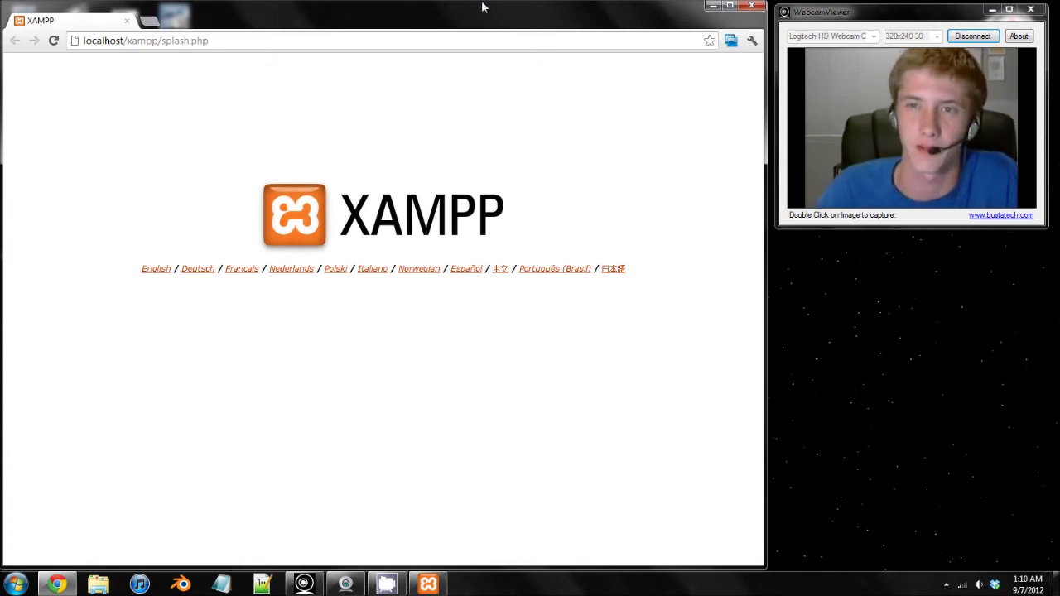
left_click(158, 270)
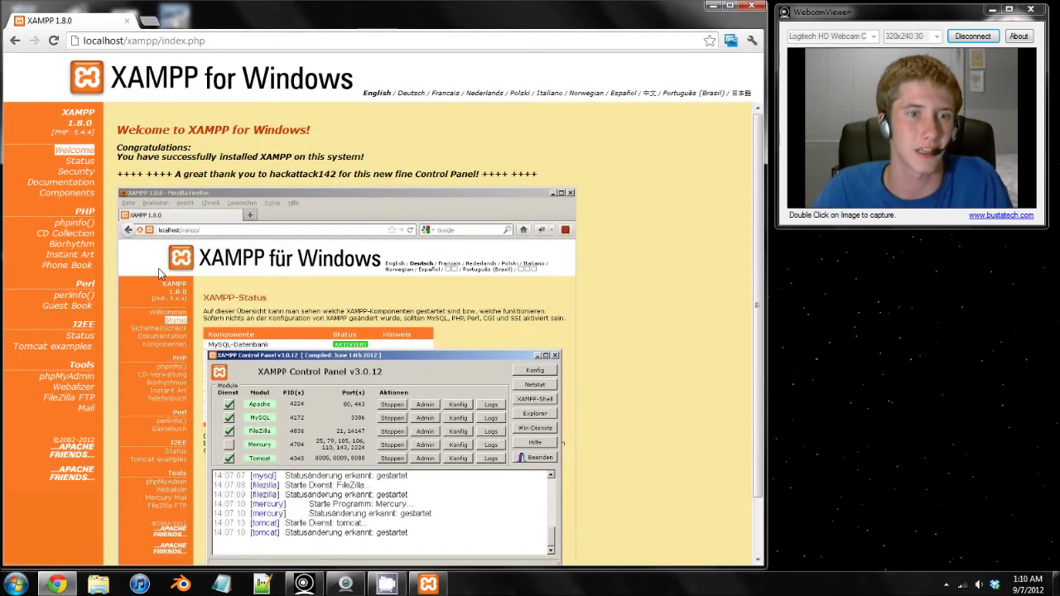
scroll(309, 169, "down", 2)
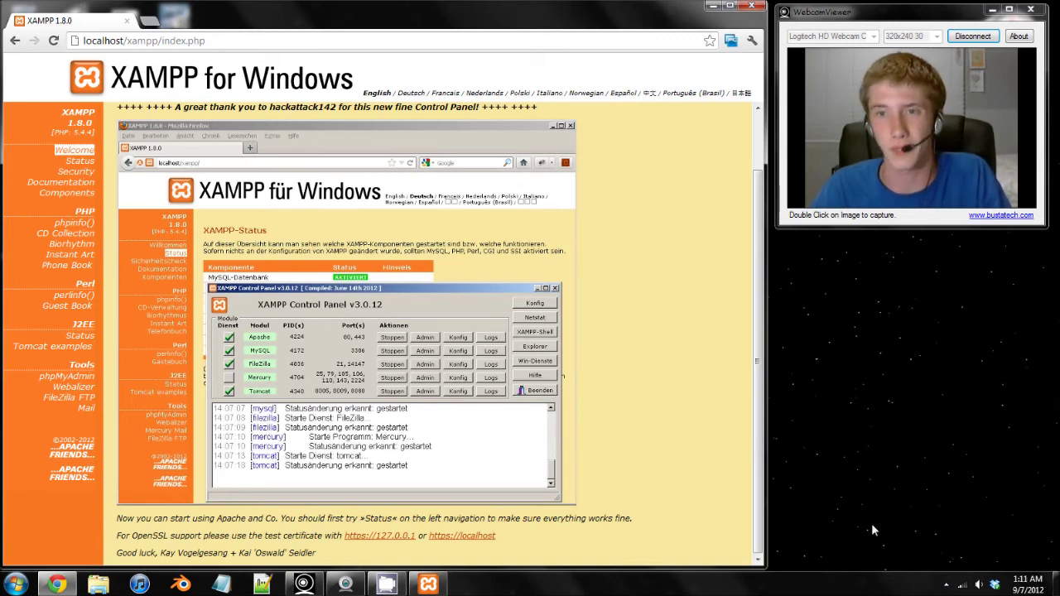
right_click(946, 587)
left_click(867, 587)
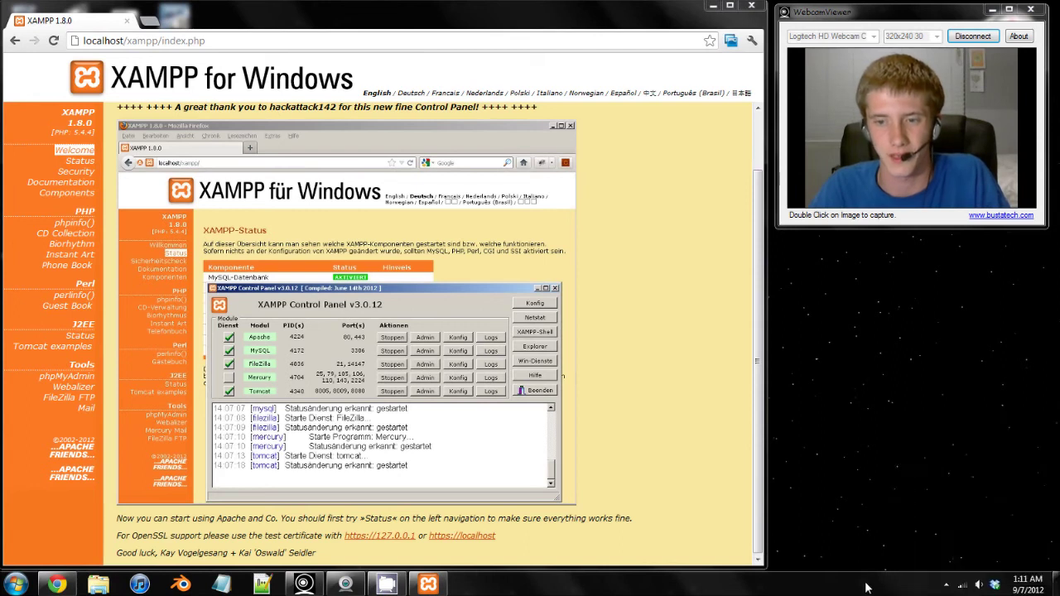
left_click(949, 584)
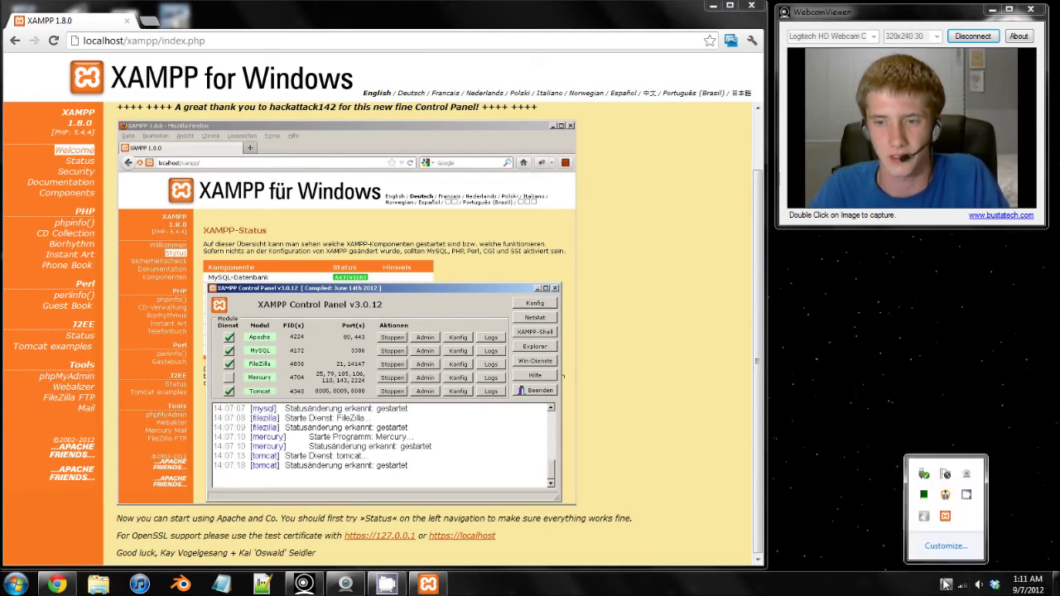
right_click(968, 494)
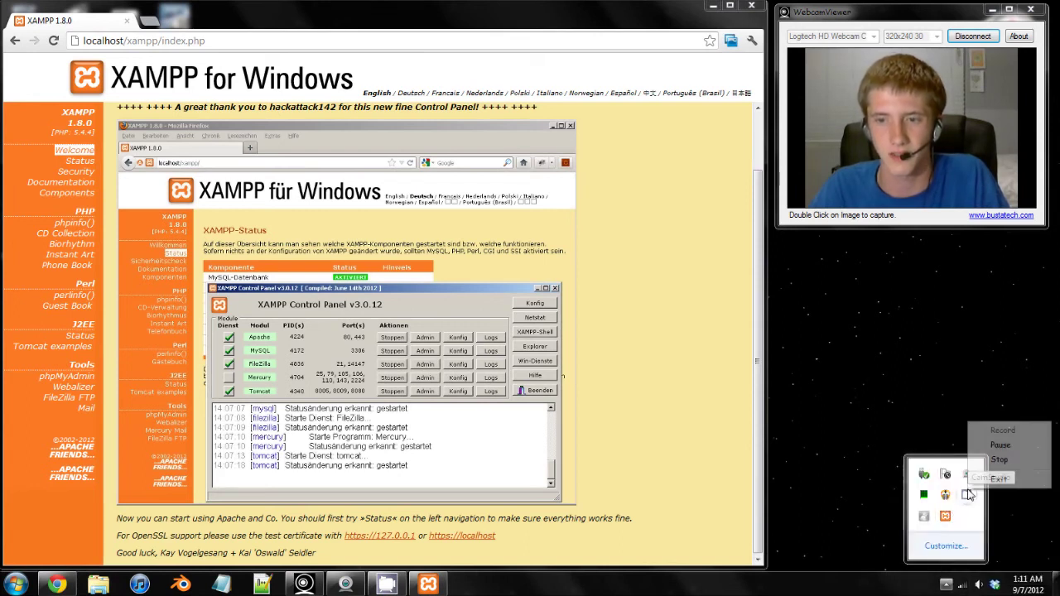
left_click(999, 460)
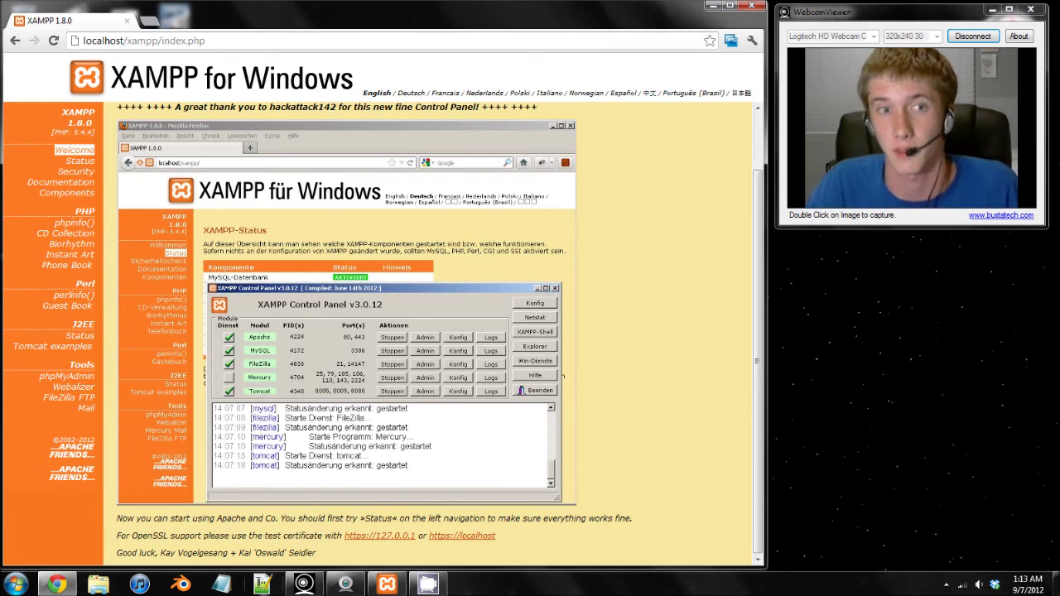
Close the browser and look through the Xampp folder on the Web Dev (K:) drive in a widened Windows Explorer window.
left_click(751, 6)
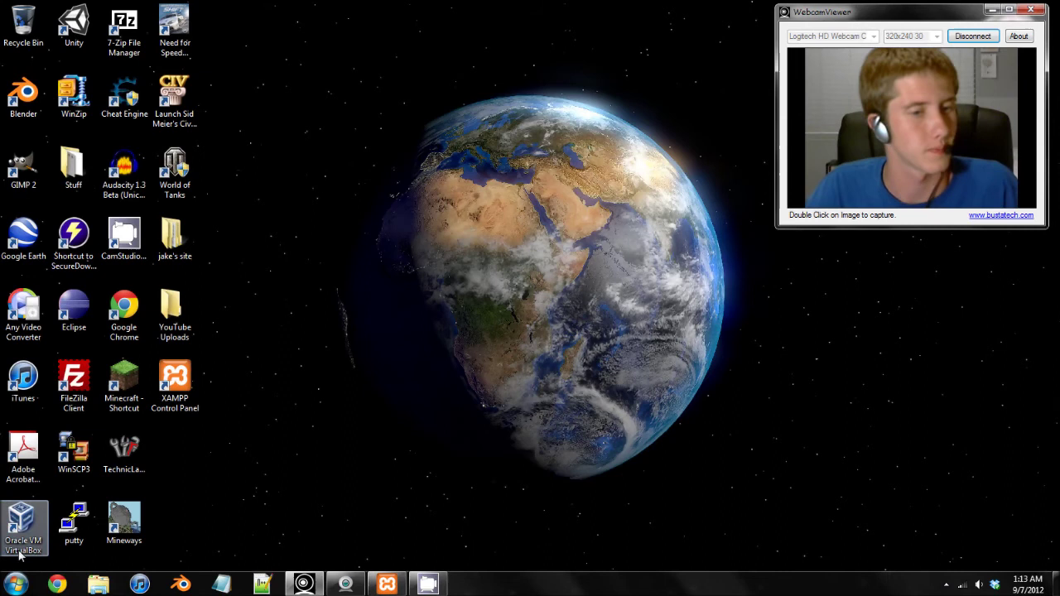
left_click(17, 585)
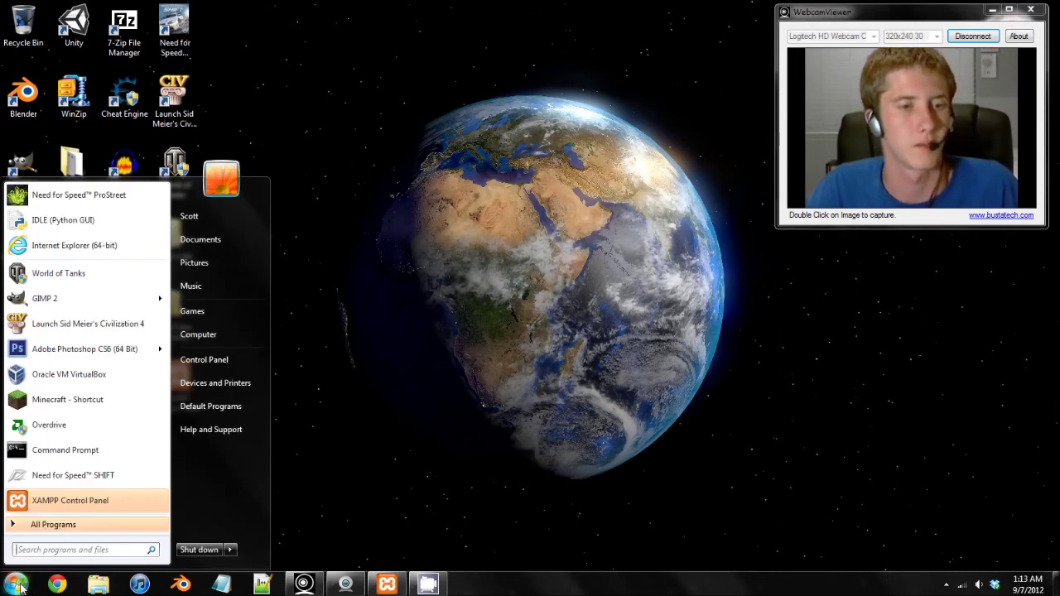
left_click(16, 585)
left_click(97, 585)
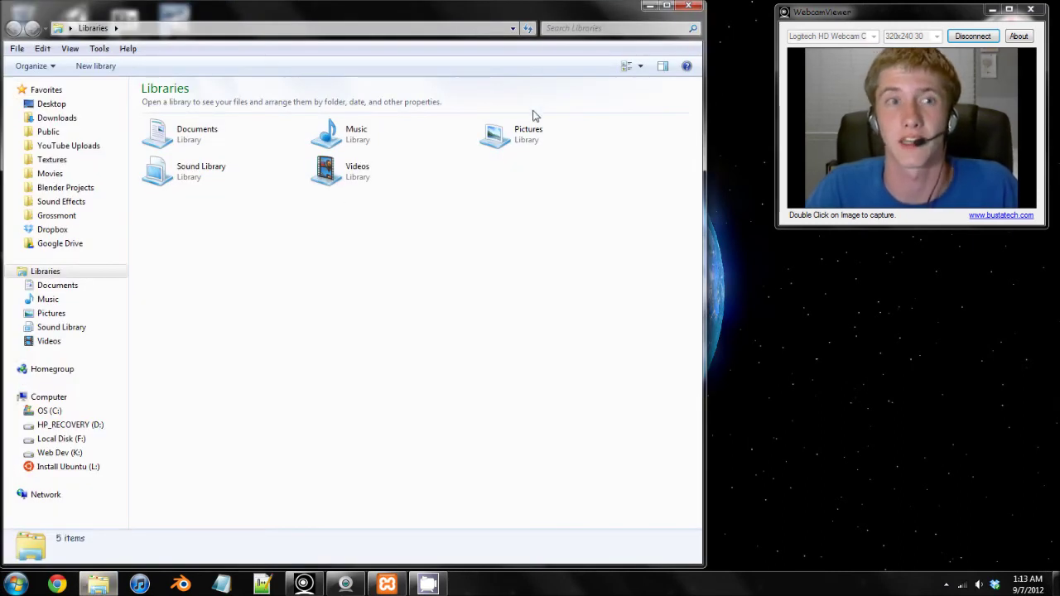
left_click_drag(705, 207, 760, 222)
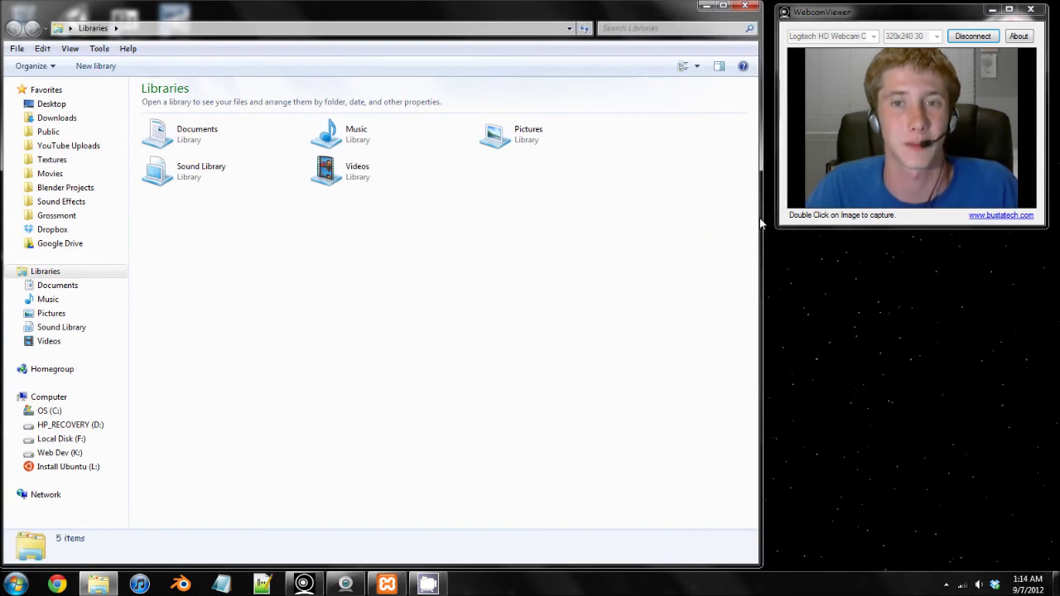
left_click(60, 456)
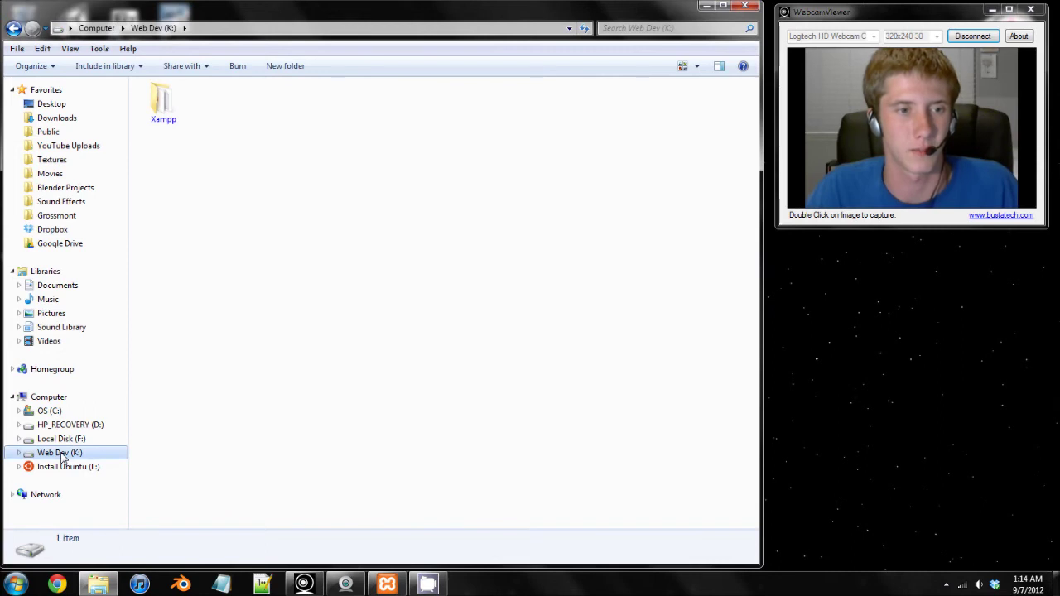
double_click(161, 104)
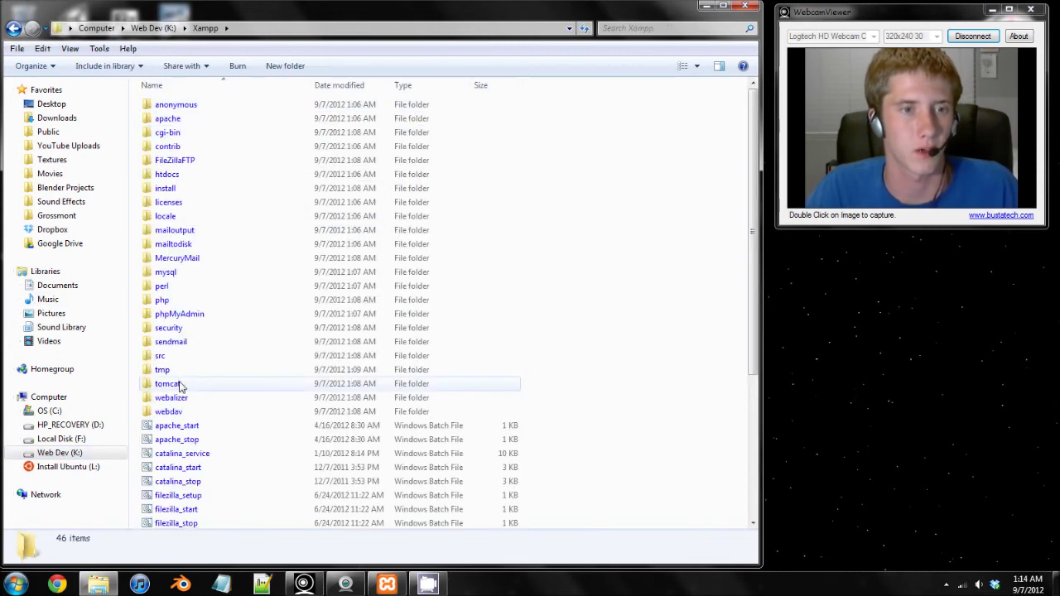
scroll(184, 388, "down", 3)
scroll(184, 388, "up", 3)
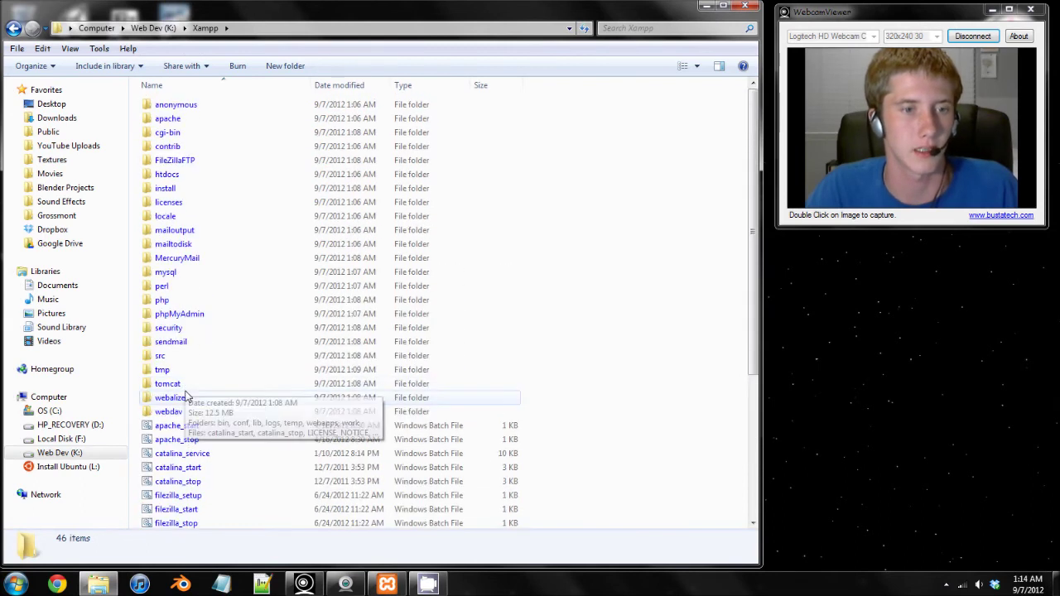
Remove the read-only attribute from the Xampp folder on the Web Dev (K:) drive, including its subfolders and files.
left_click(75, 453)
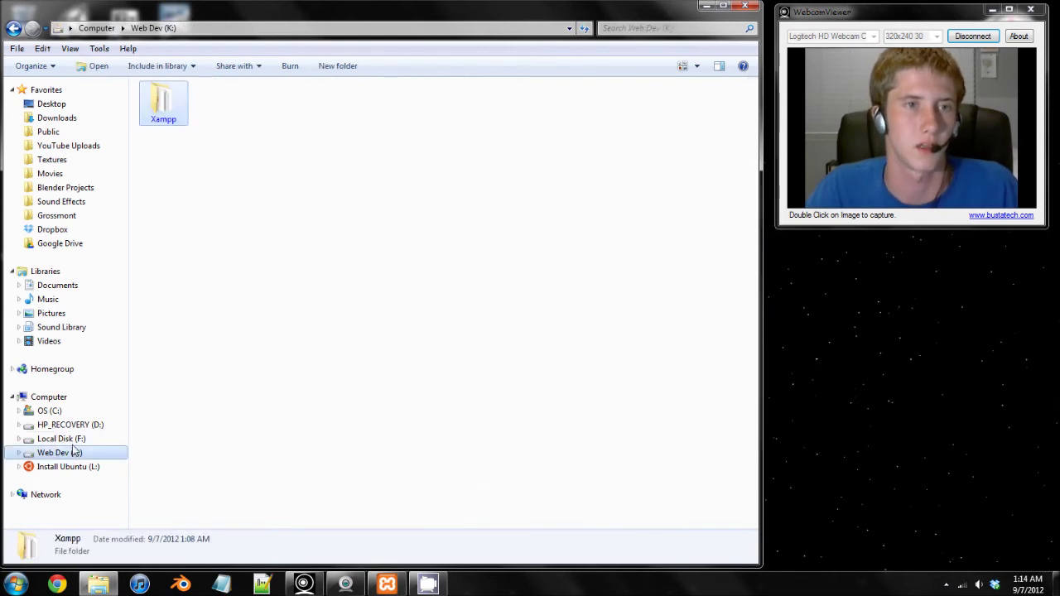
right_click(172, 106)
left_click(260, 384)
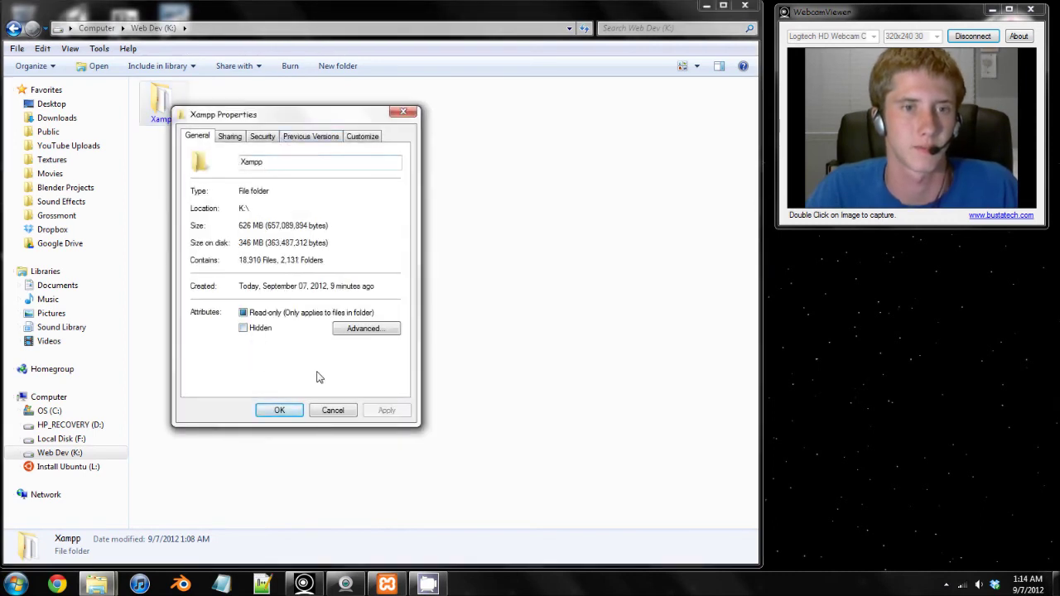
left_click(244, 313)
left_click(395, 411)
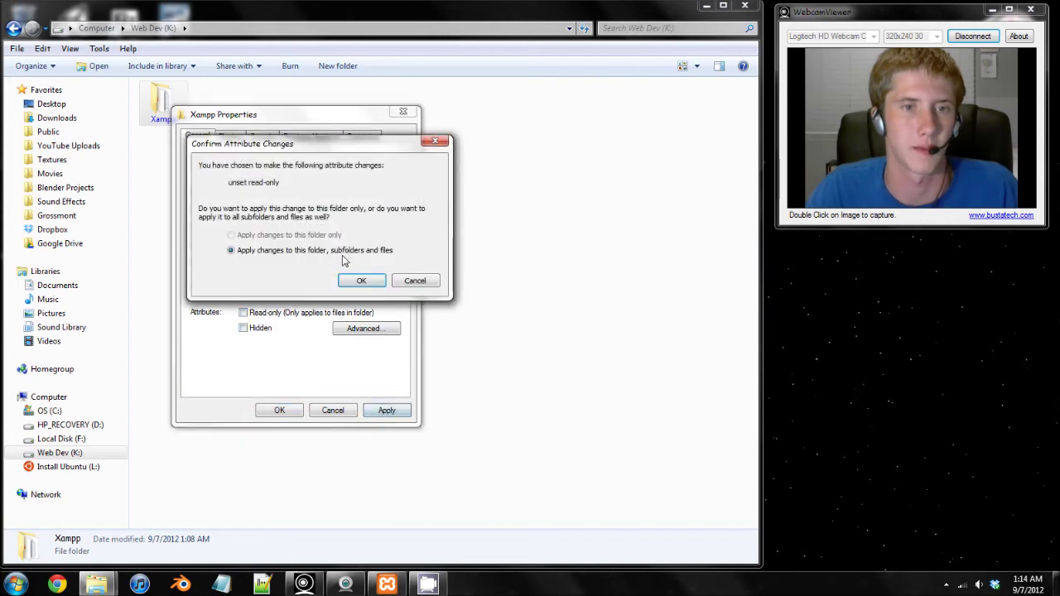
left_click(362, 281)
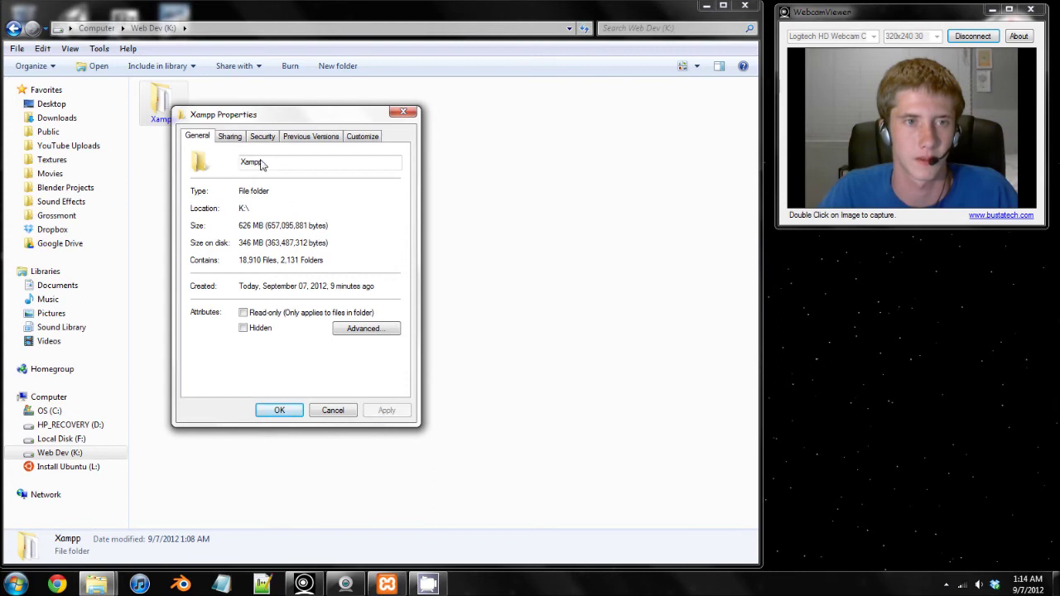
left_click(295, 410)
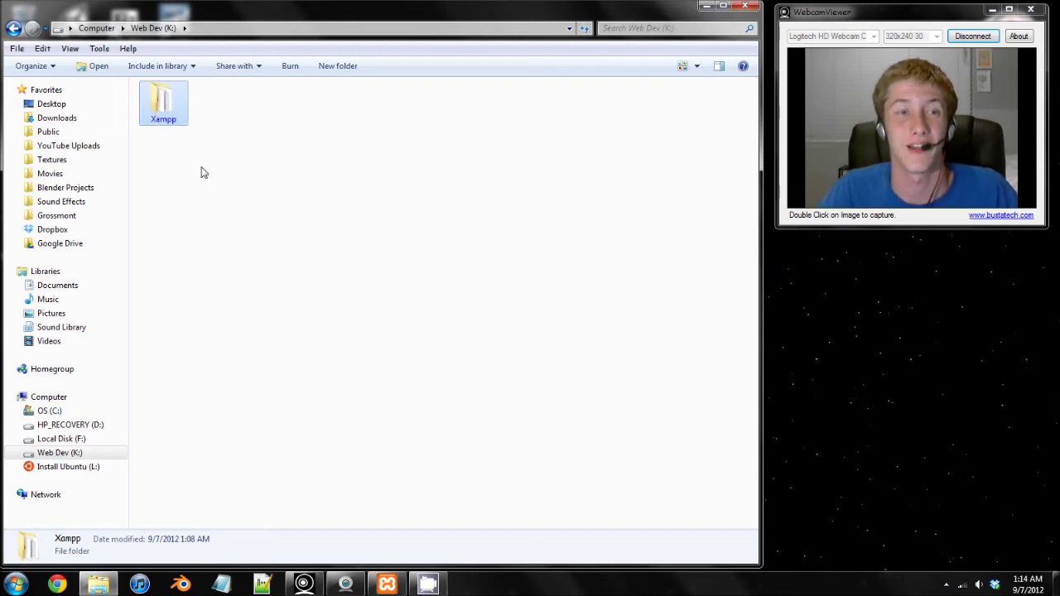
Open the htdocs folder inside the Xampp folder.
left_click(184, 142)
left_click(174, 116)
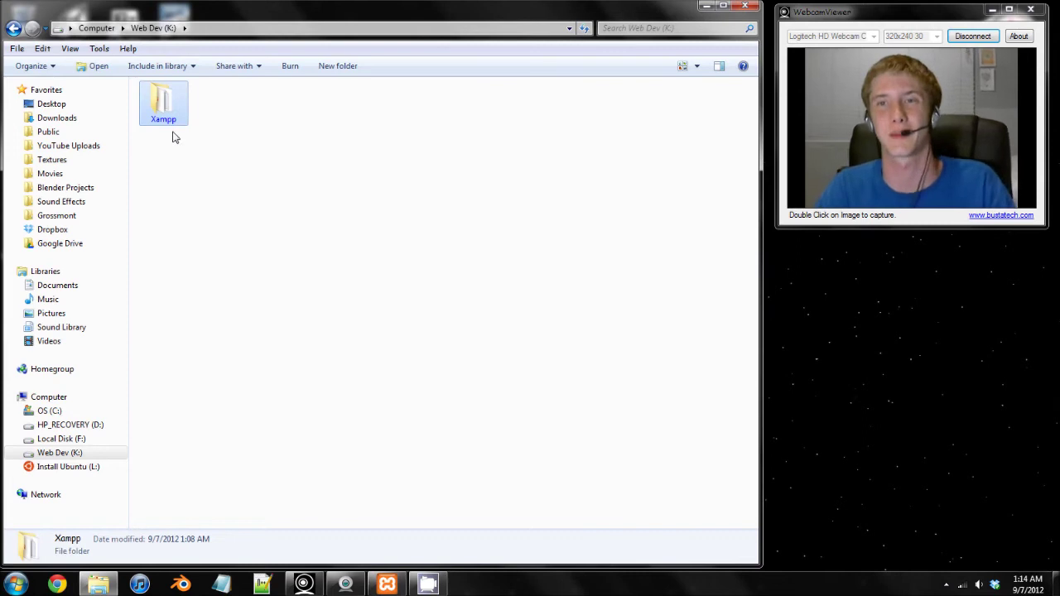
double_click(162, 101)
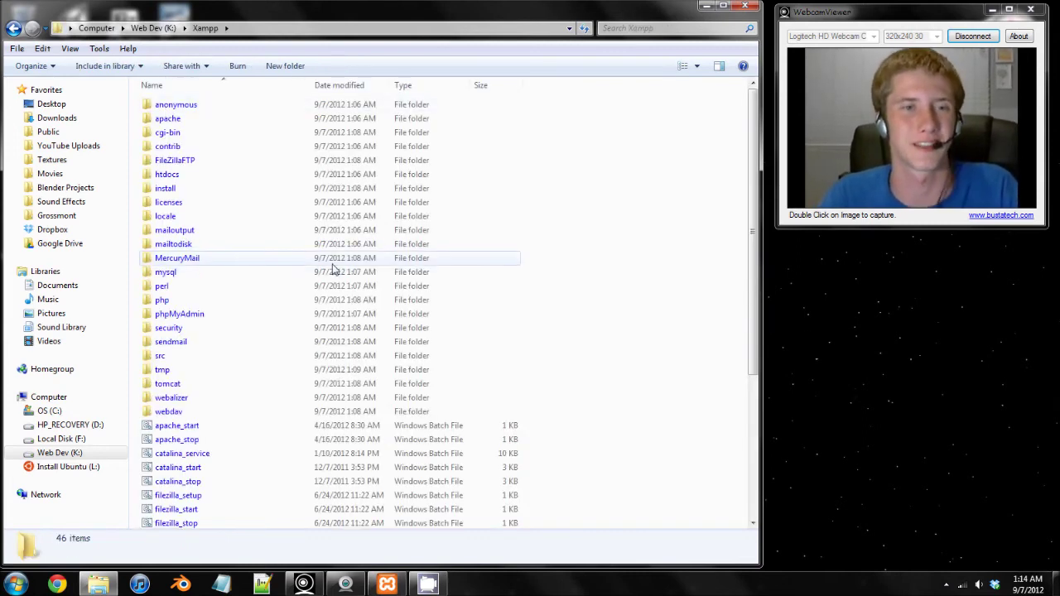
double_click(168, 174)
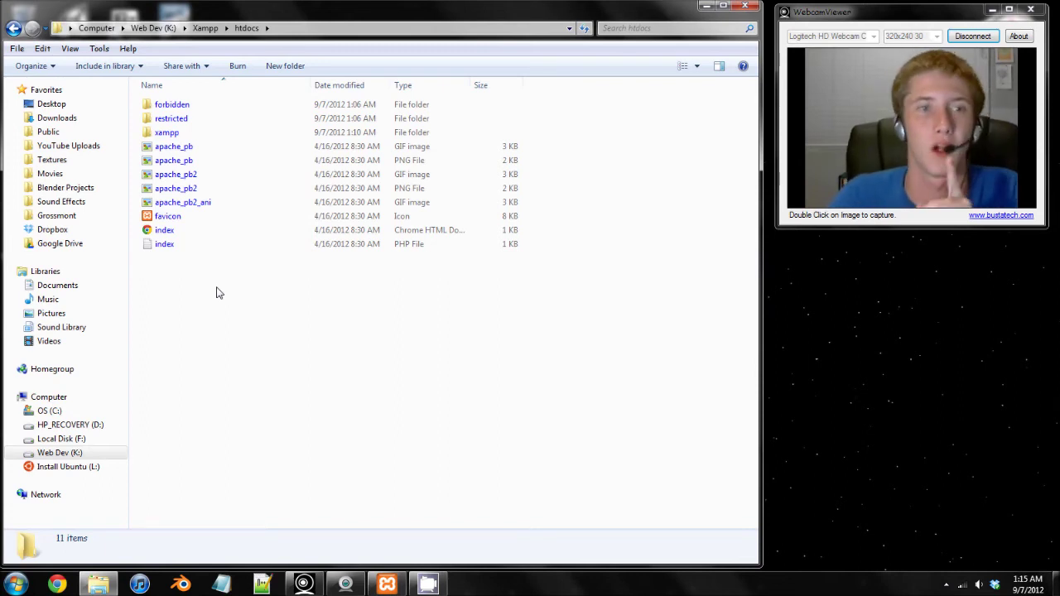
Delete the two index files, HTML and PHP, from the htdocs folder.
left_click_drag(213, 288, 204, 238)
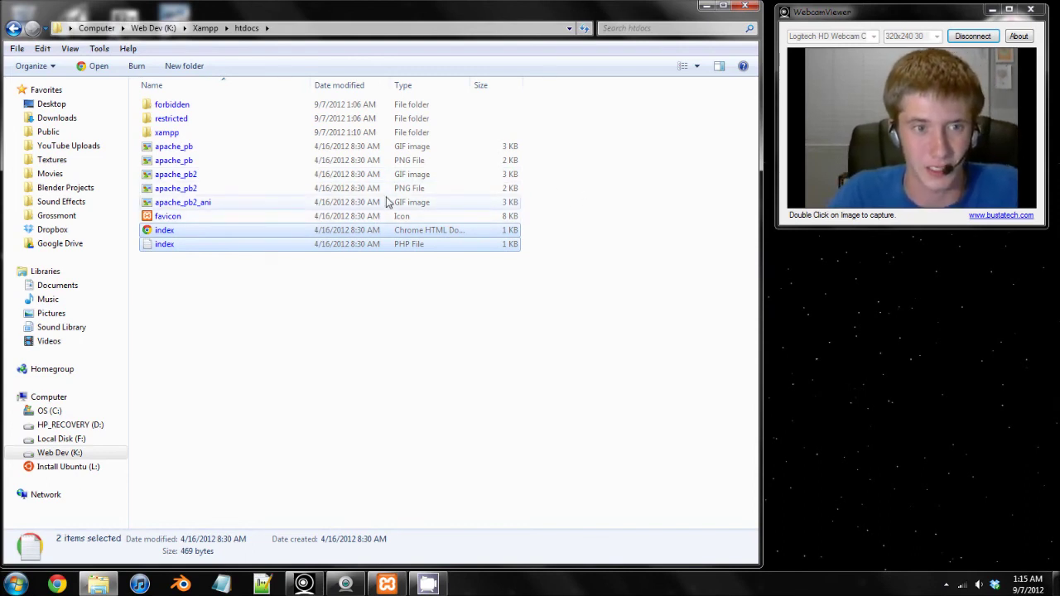
left_click(327, 254)
left_click(286, 234)
left_click_drag(253, 271, 223, 235)
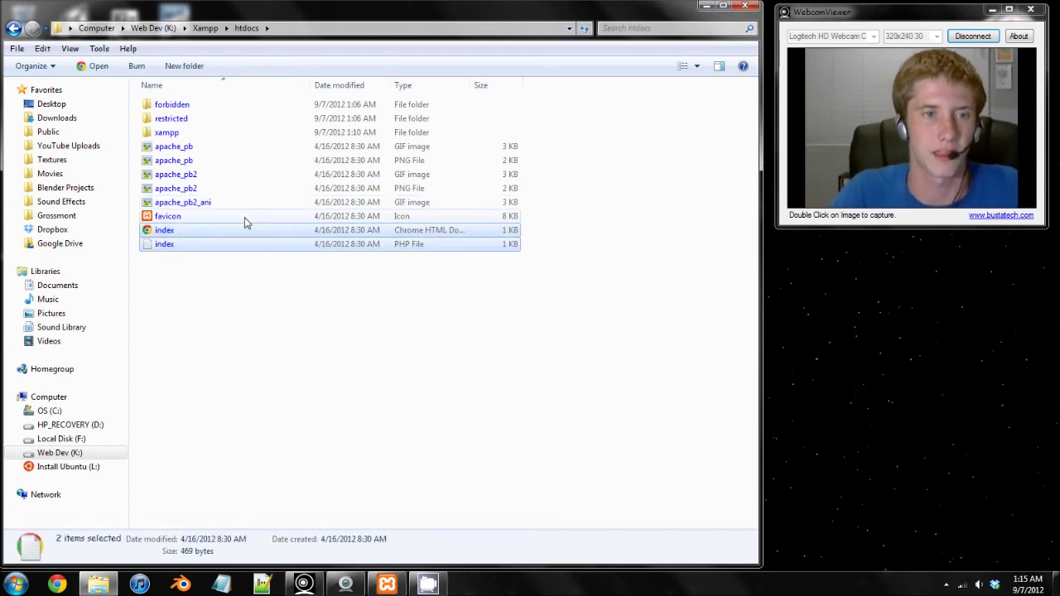
key("Delete")
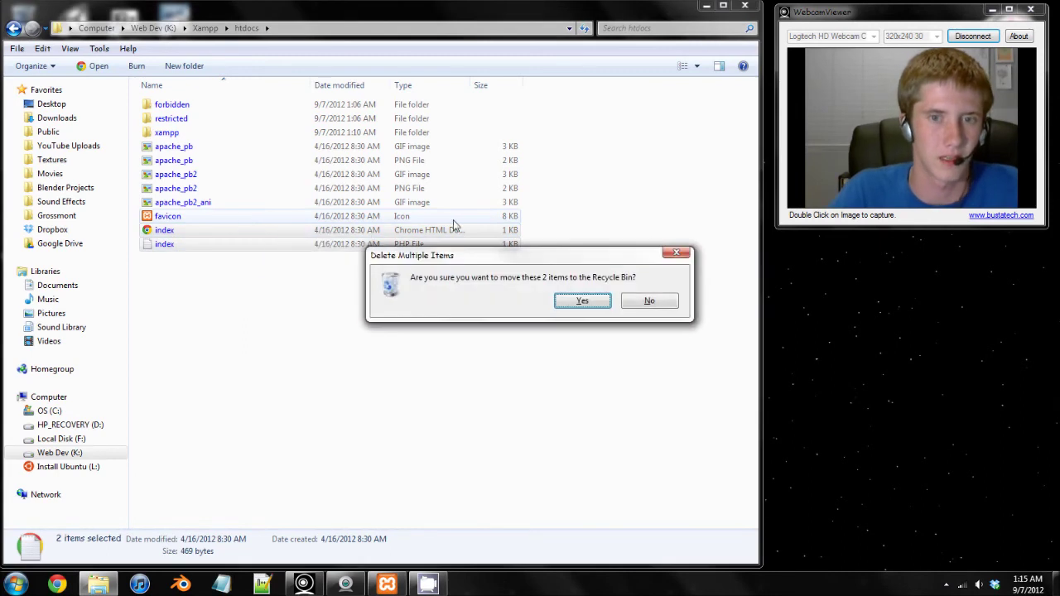
left_click(568, 303)
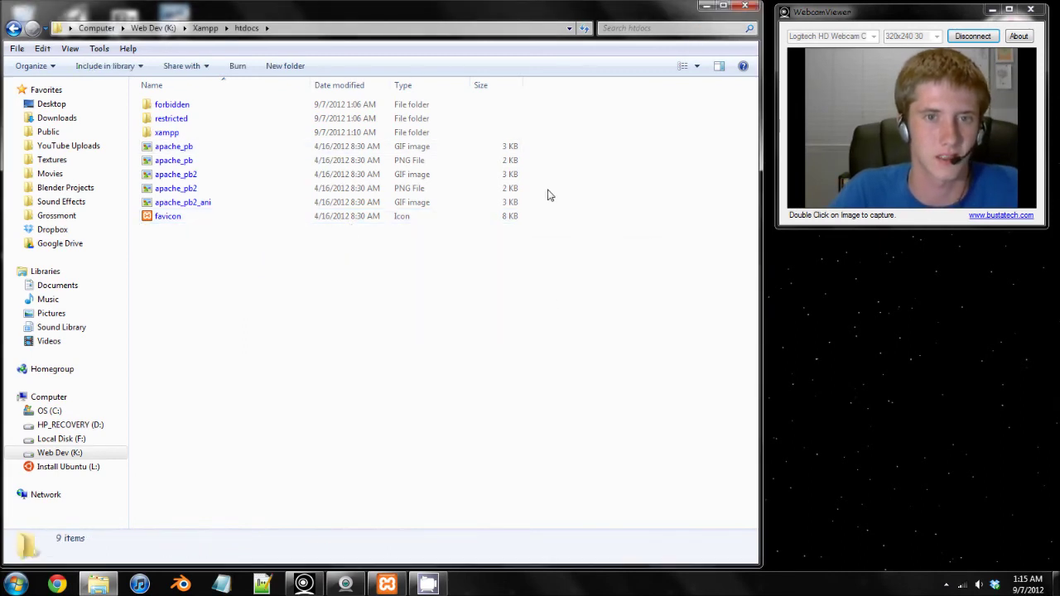
Delete the forbidden, restricted and xampp folders and all the apache_pb images from htdocs, keeping favicon.
left_click_drag(538, 203, 262, 96)
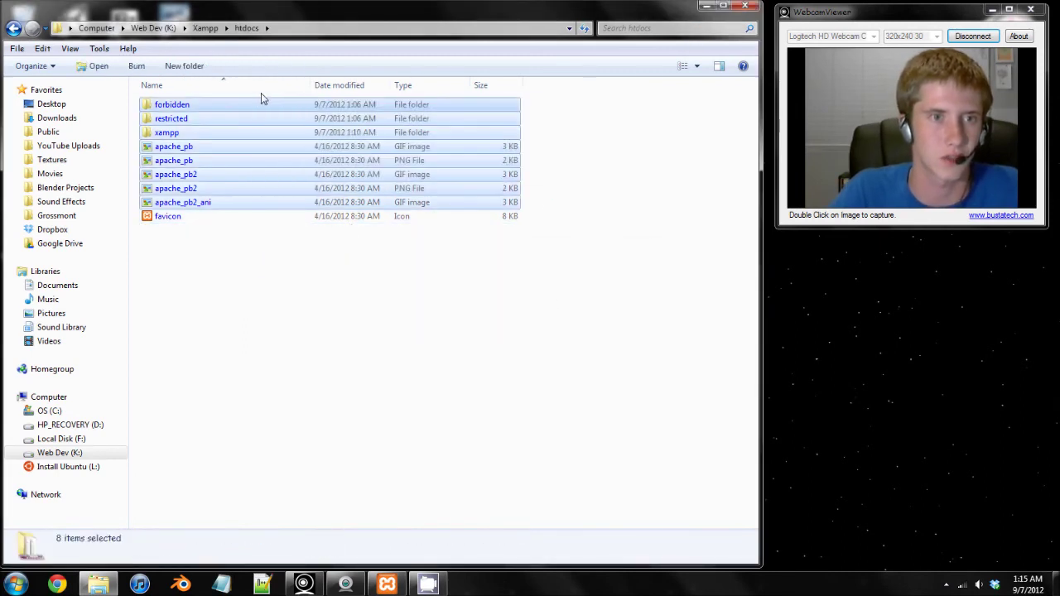
key("Delete")
key("Return")
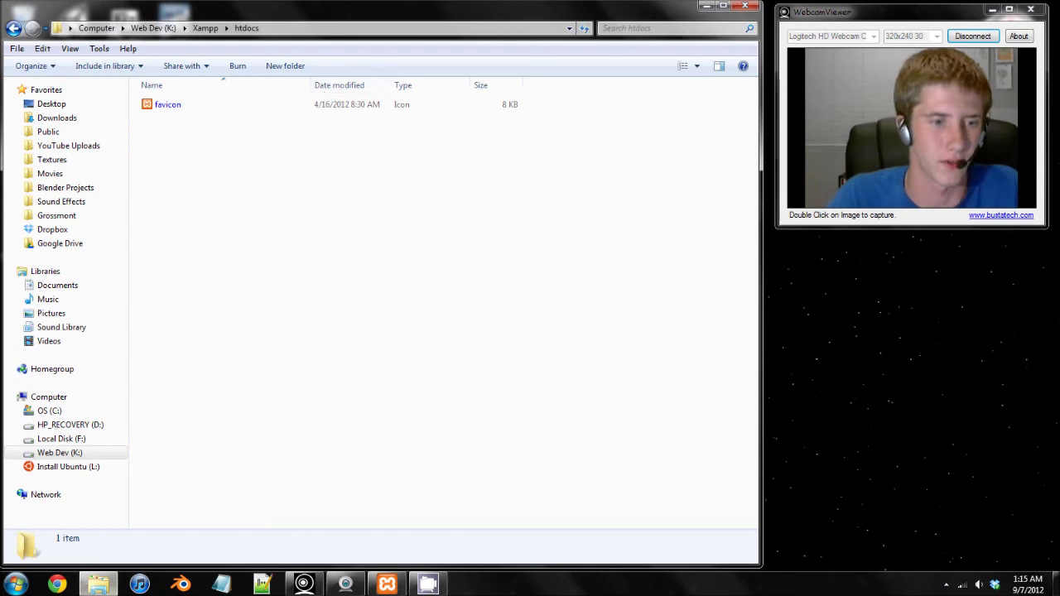
Switch to Chrome, load localhost to check the directory listing of the emptied htdocs folder, and close the browser.
left_click(70, 588)
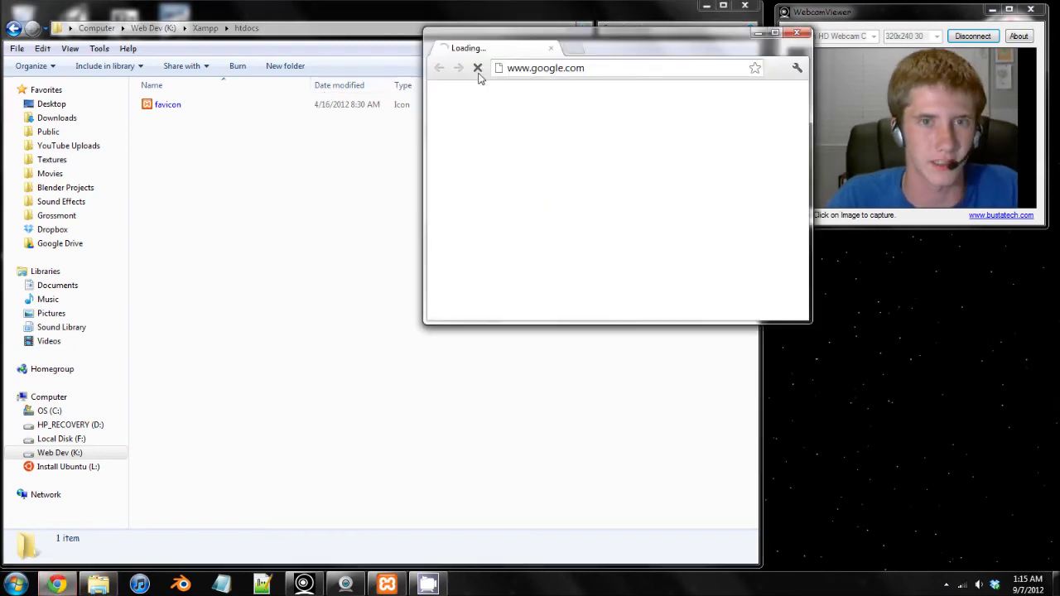
left_click(594, 70)
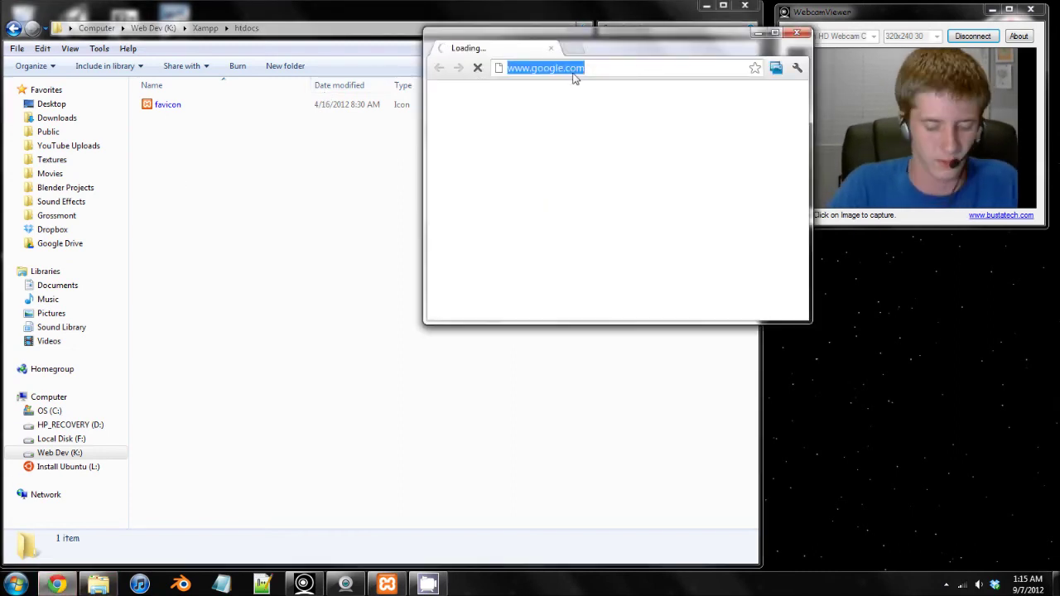
type("localhost")
key("Return")
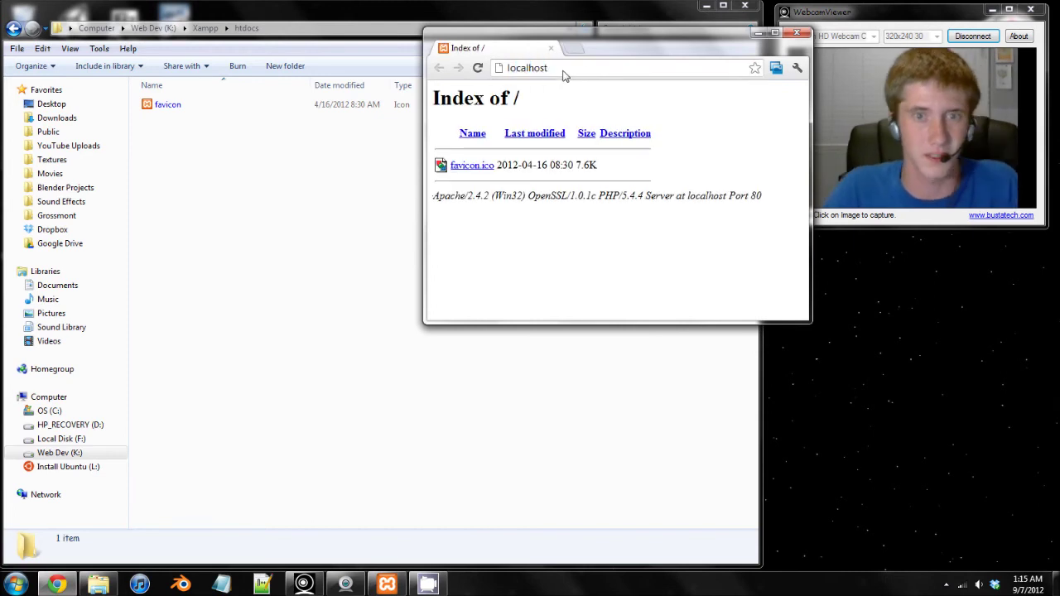
left_click_drag(720, 38, 654, 5)
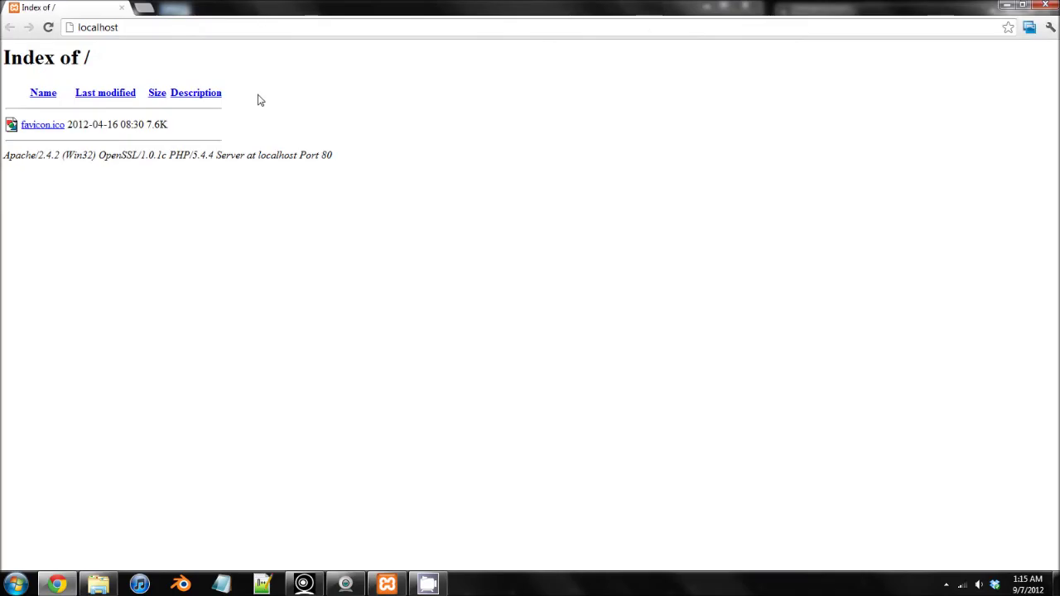
left_click(1039, 5)
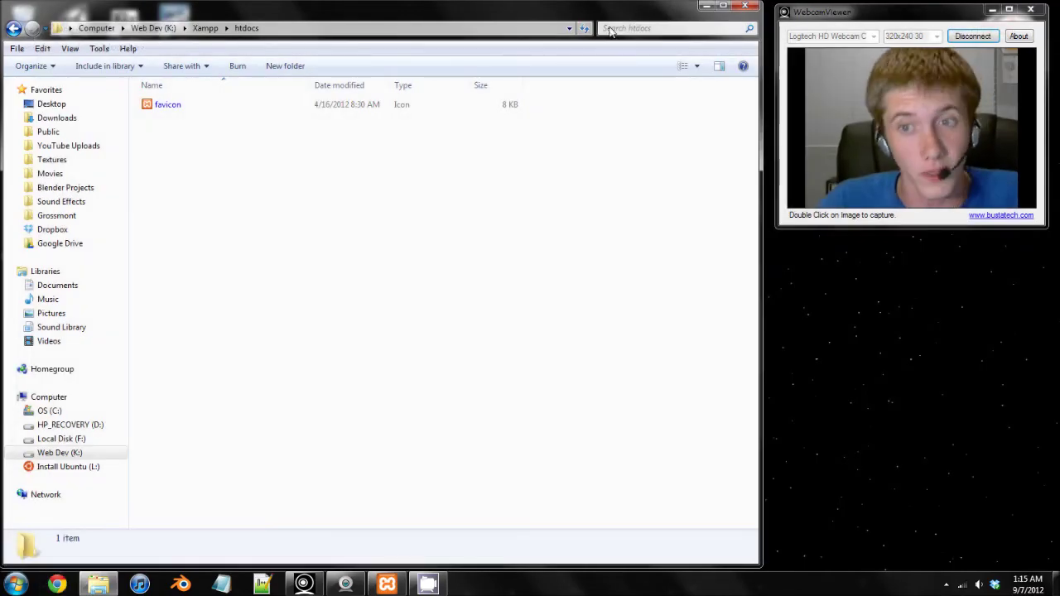
Open Notepad++ and resize its window to fill the desktop area beside the webcam viewer.
left_click(263, 584)
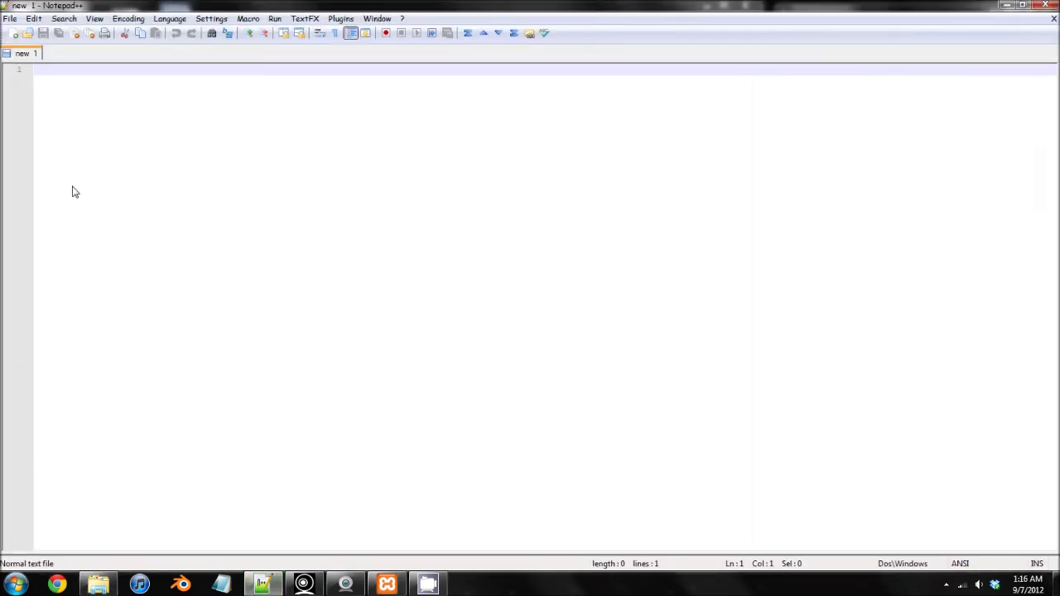
left_click_drag(804, 9, 1, 8)
left_click_drag(526, 168, 762, 188)
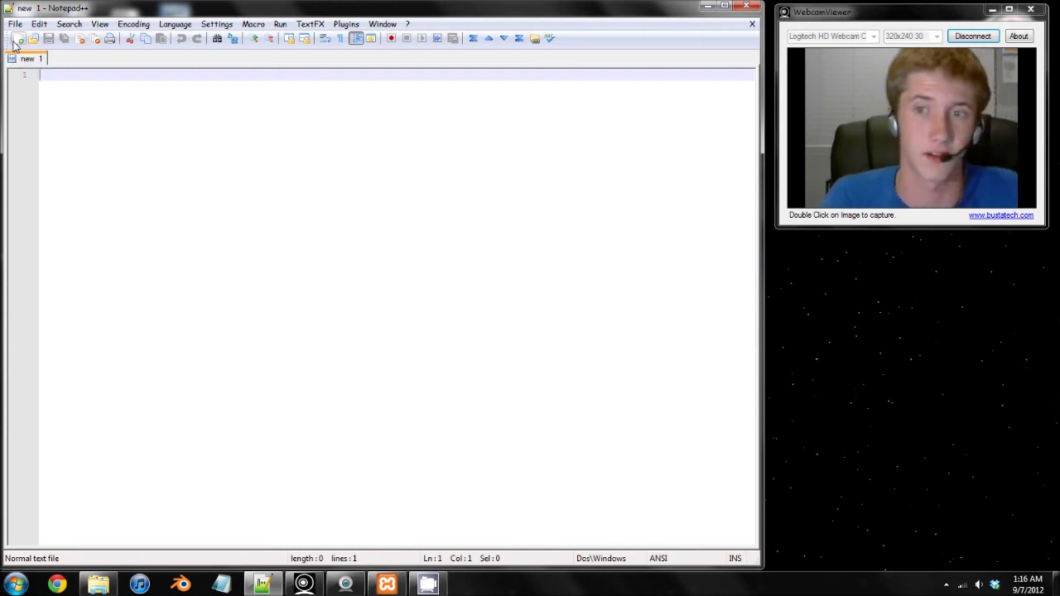
Write the <!DOCTYPE html> declaration on the first line of the new document and start a second line.
type("<")
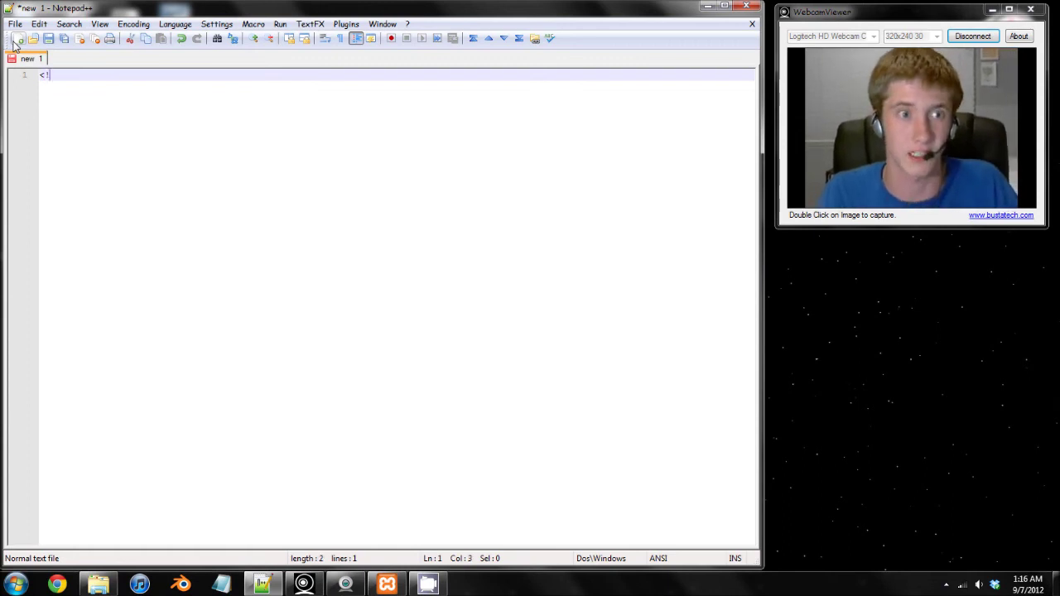
type("!DOCTYPE")
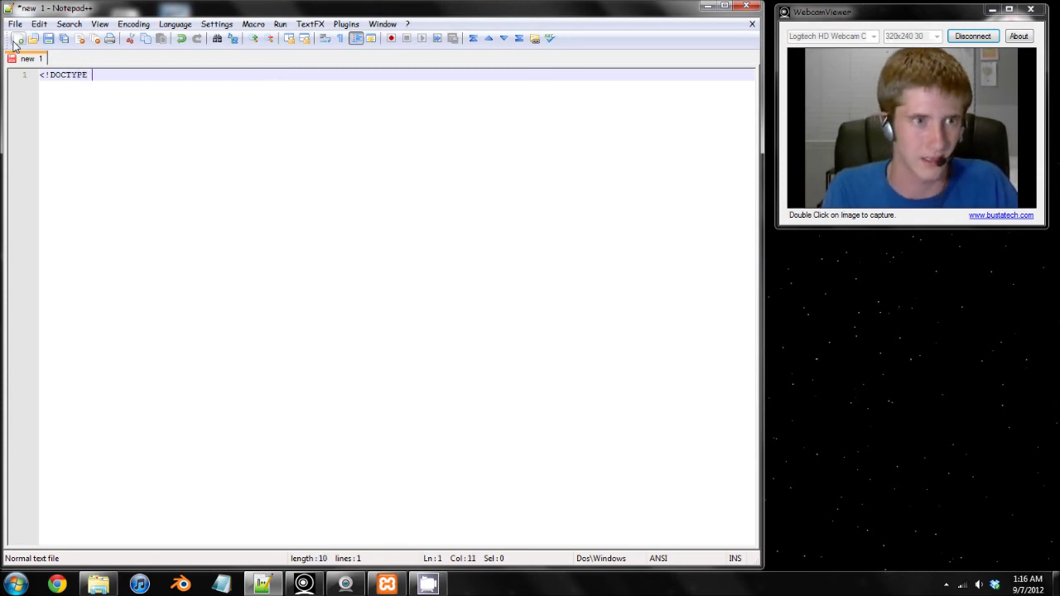
type(" html")
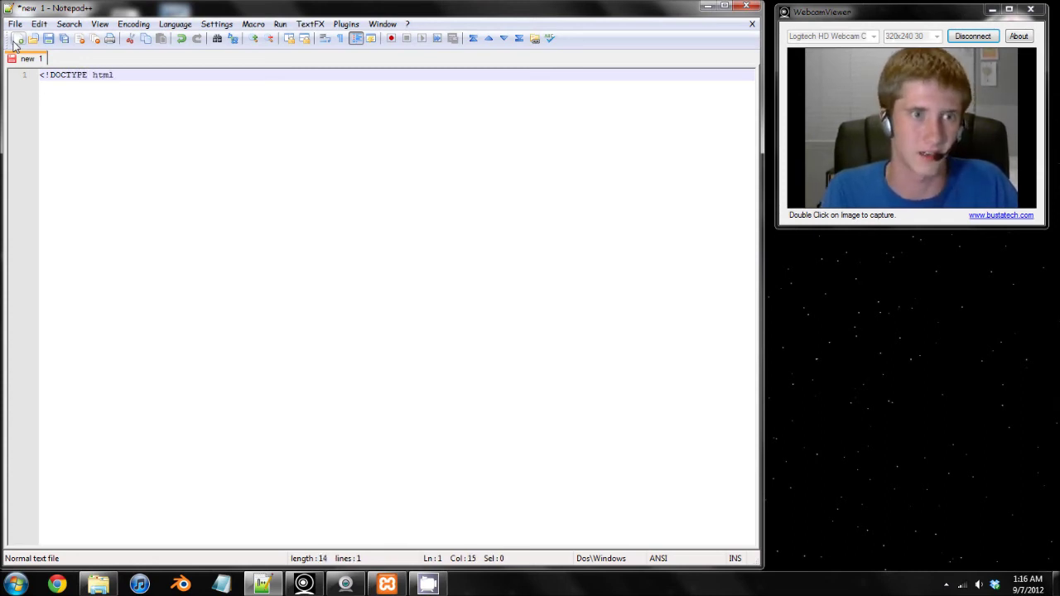
type(">?")
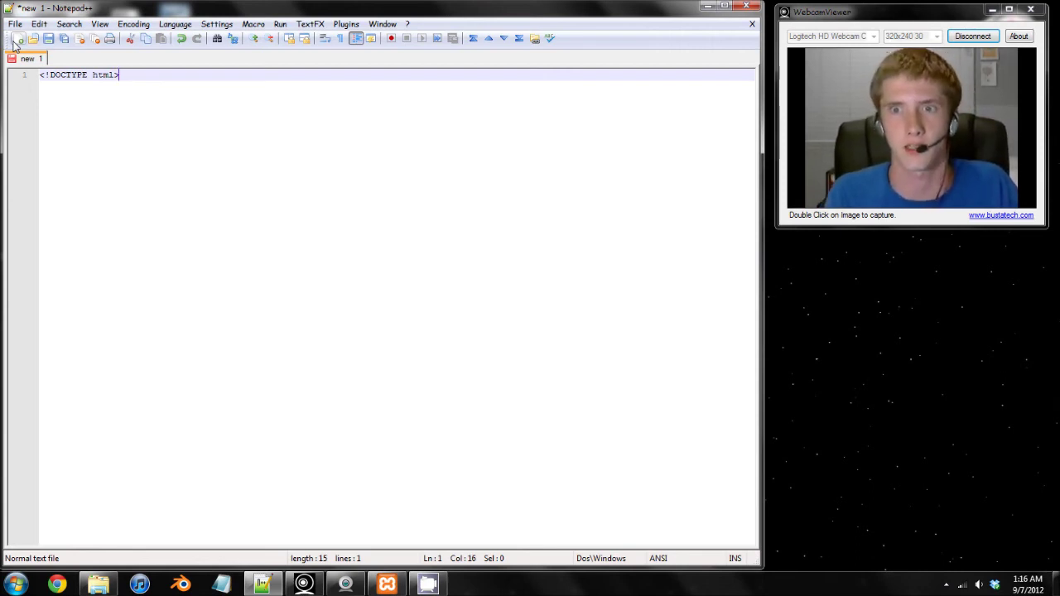
key("Return")
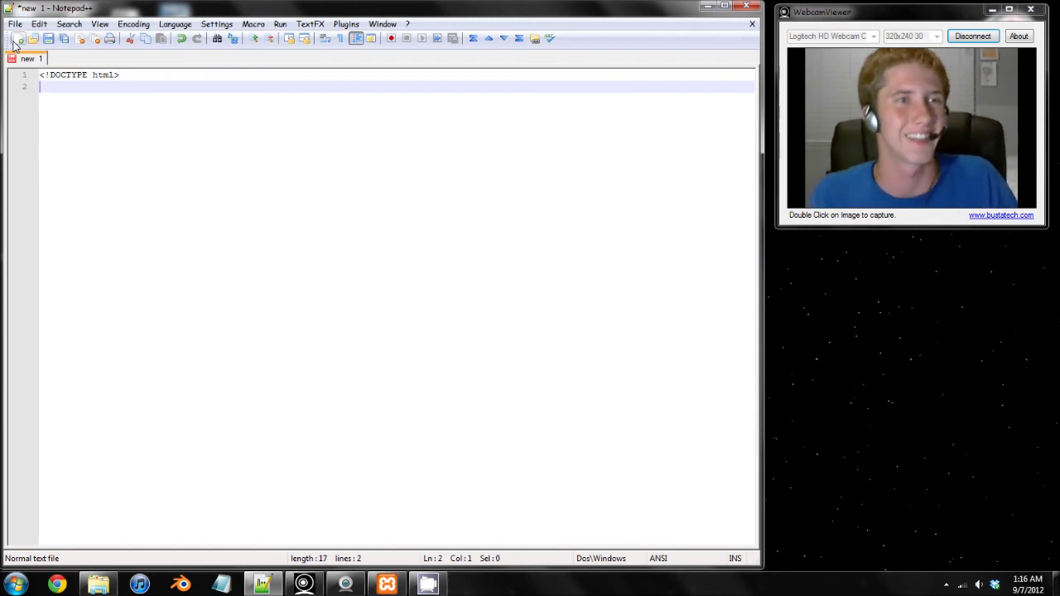
Add the opening <html> and closing </html> tags on separate lines below the doctype.
type("<")
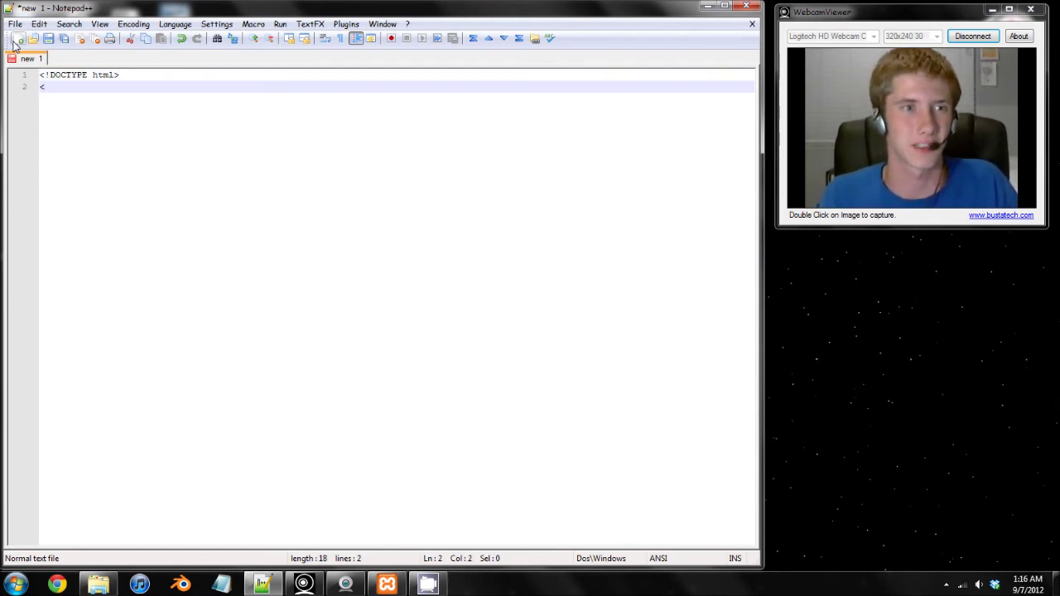
type("html")
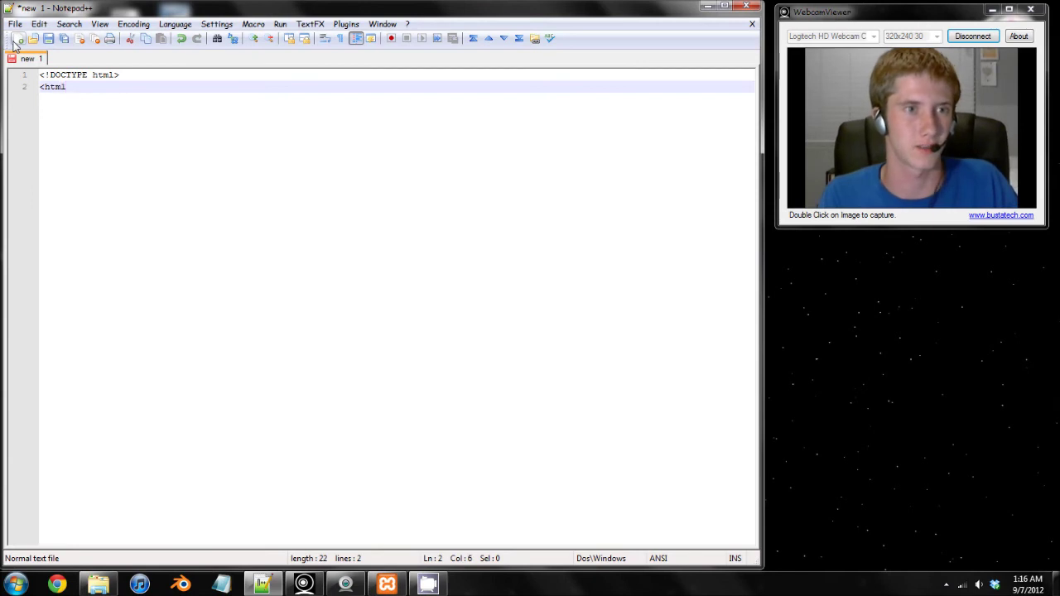
type(">")
key("Return")
type("</html")
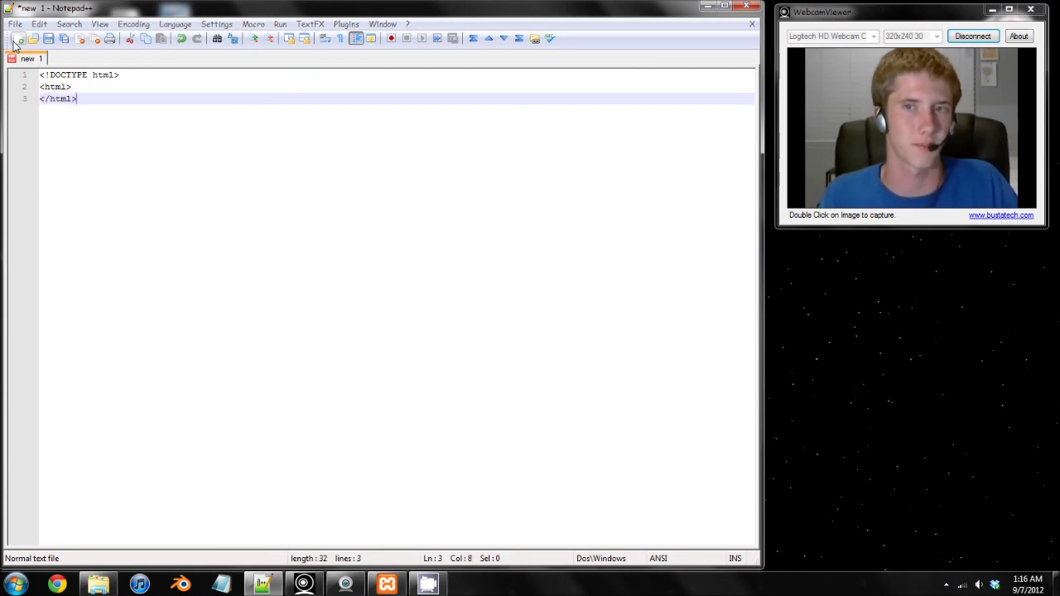
Save the document as index.html in the Xampp\htdocs folder on the Web Dev (K:) drive.
key("ctrl+s")
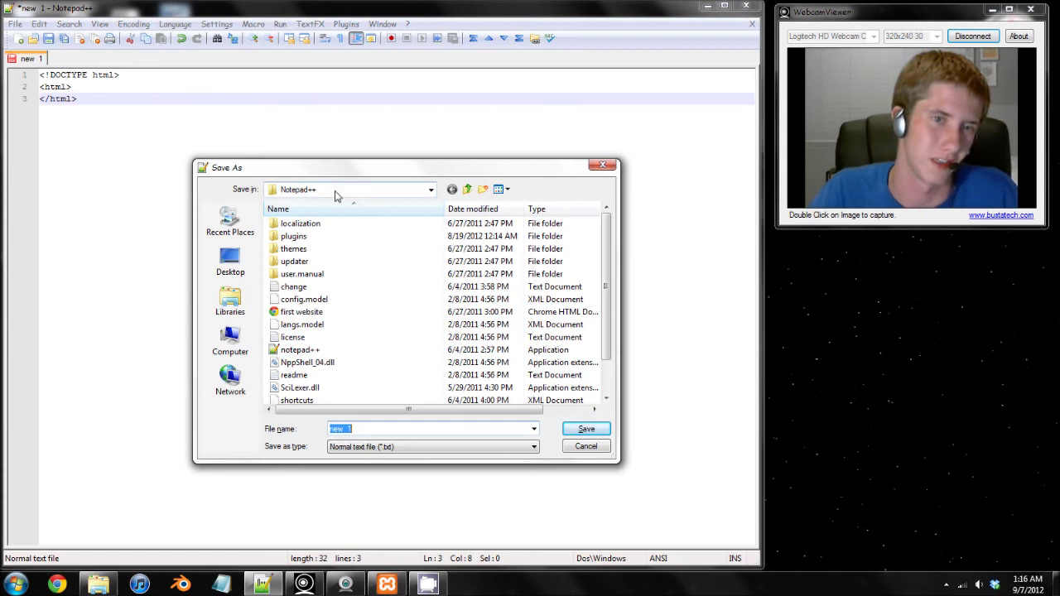
left_click(235, 351)
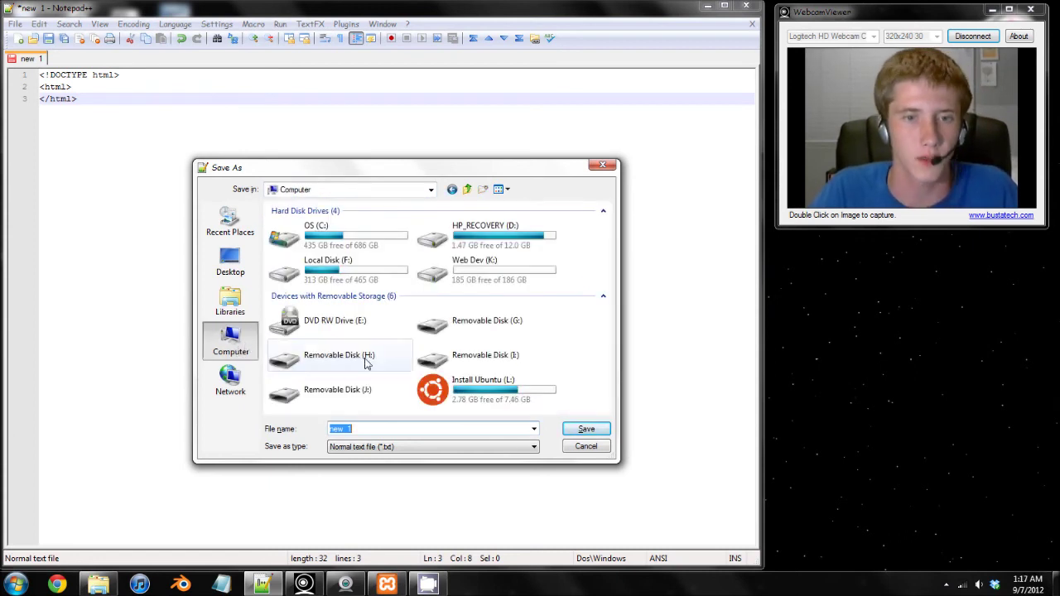
double_click(469, 275)
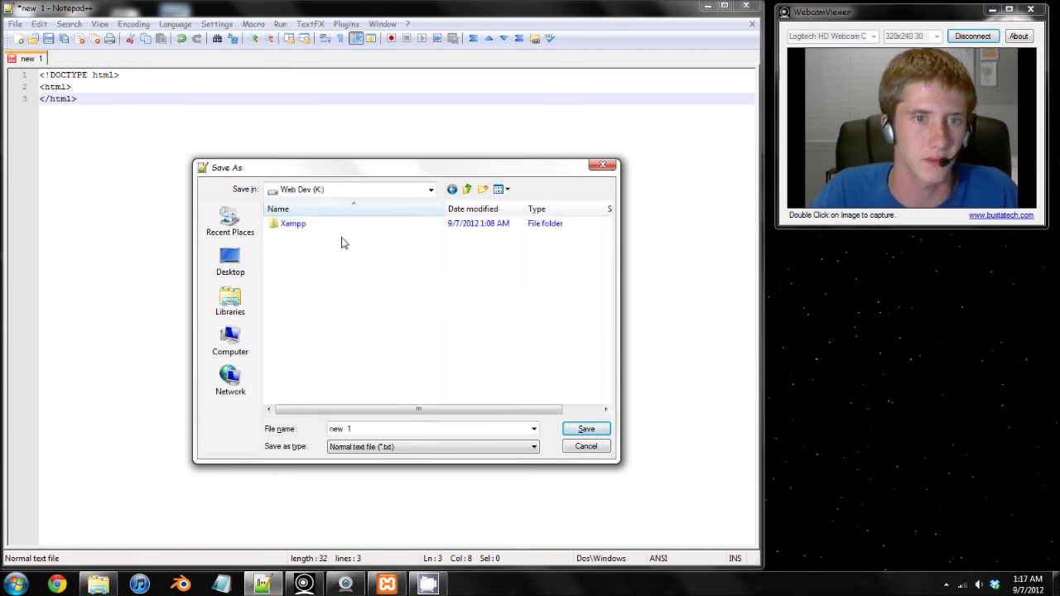
double_click(313, 231)
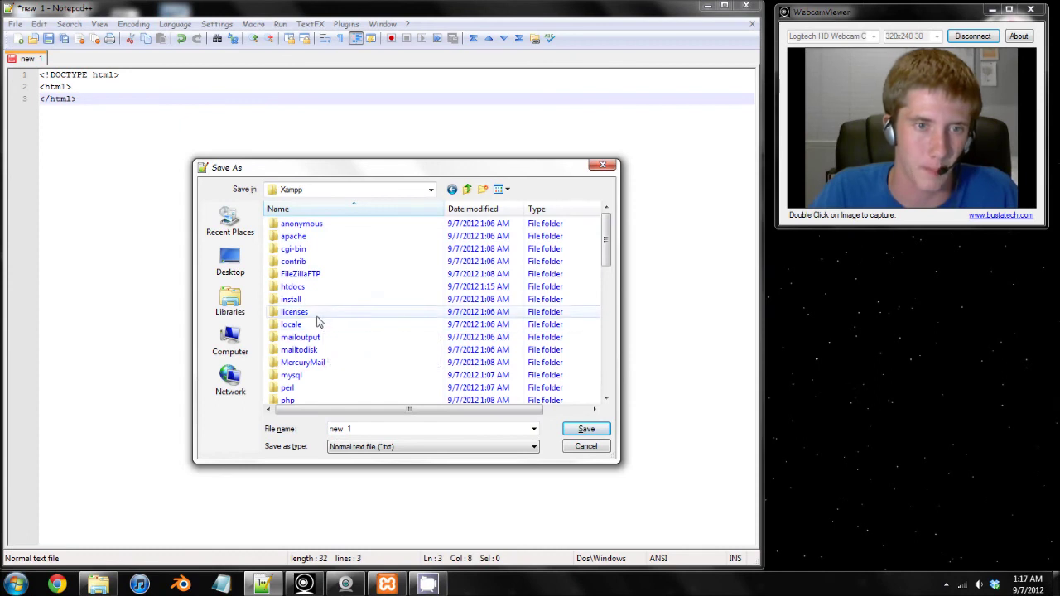
double_click(303, 286)
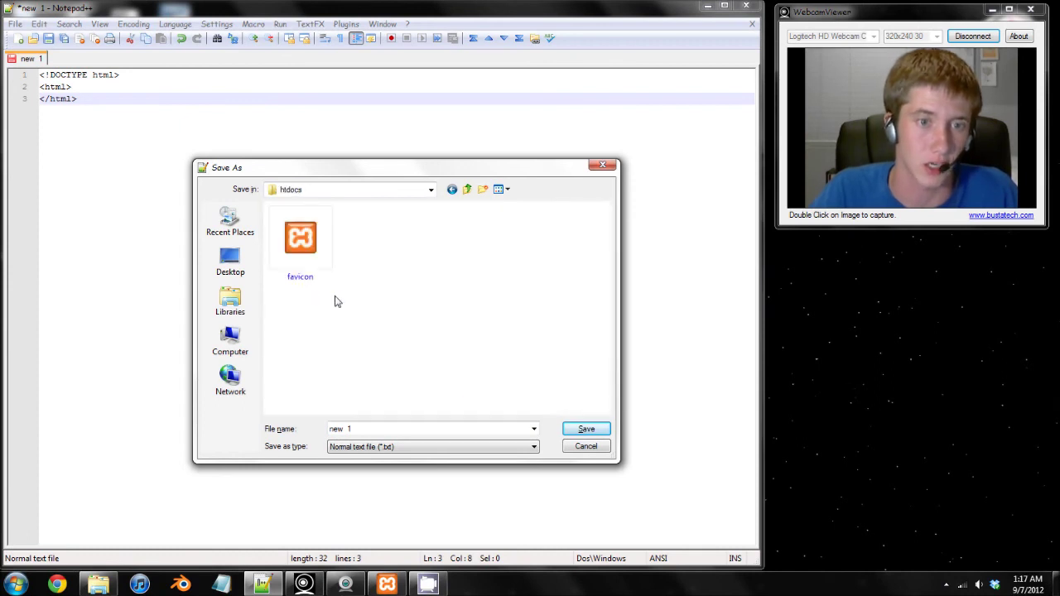
double_click(472, 430)
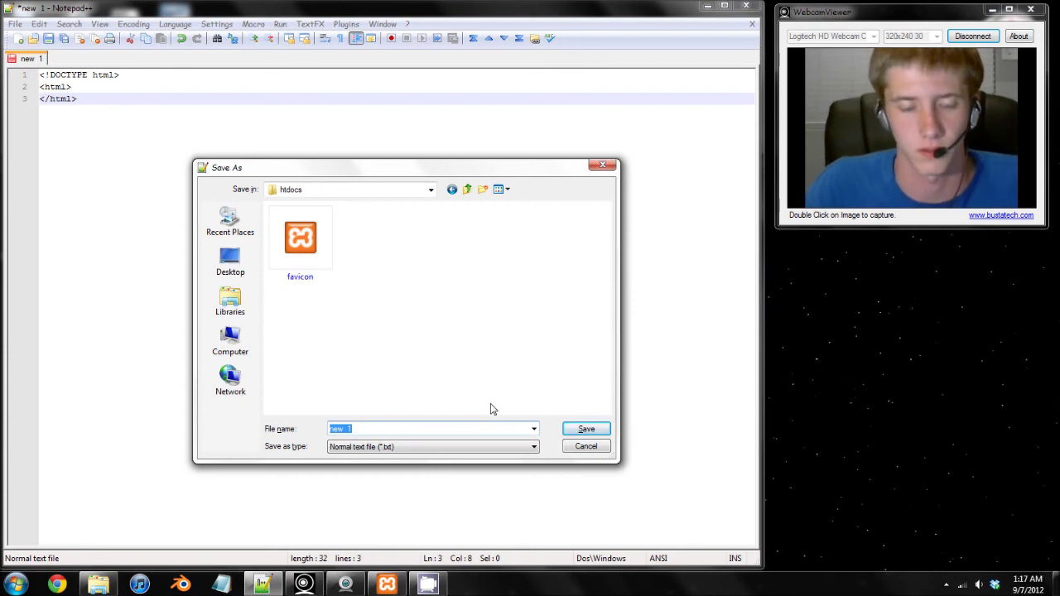
key("BackSpace")
type("index.html")
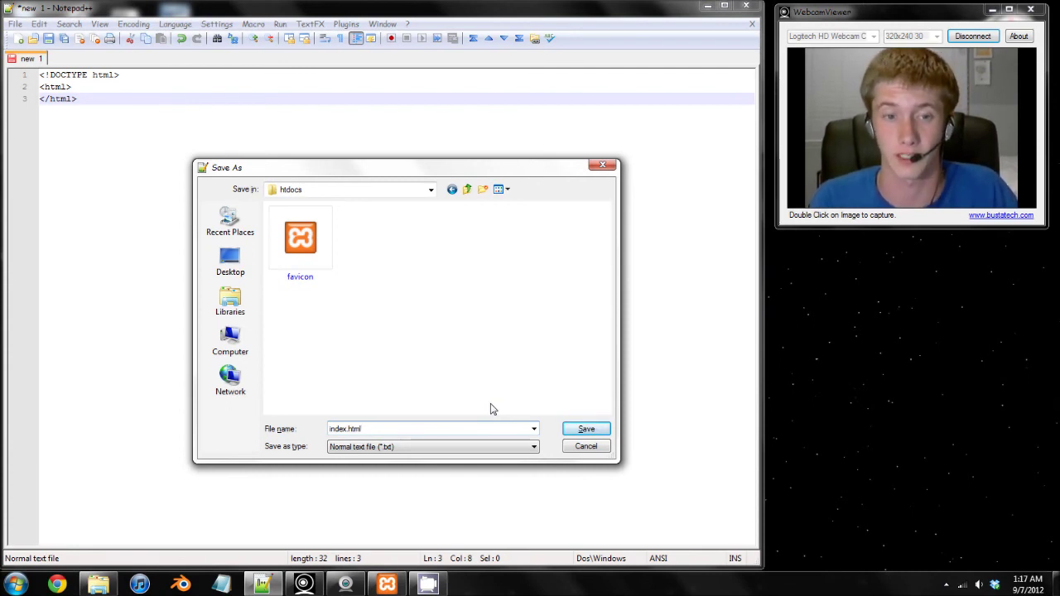
key("Return")
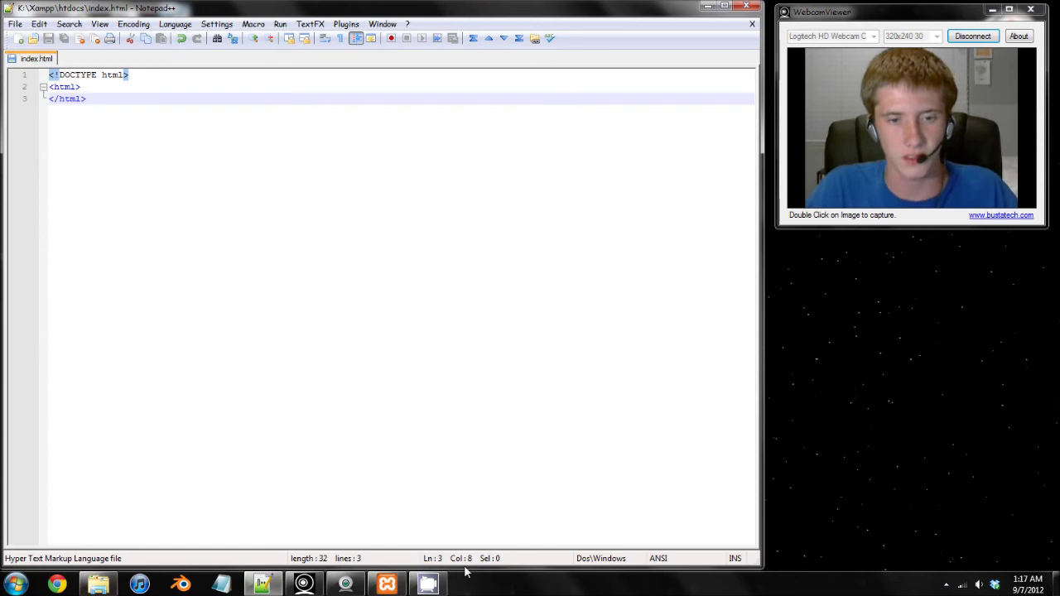
Close the XAMPP Control Panel window, check the htdocs folder for the saved index file, and minimize the folder window.
left_click(392, 588)
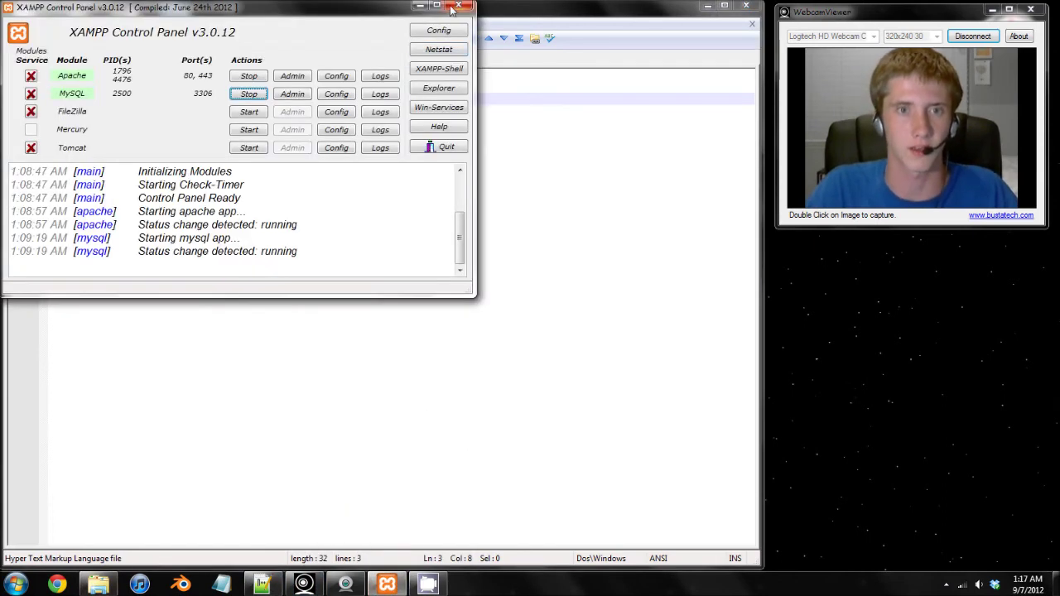
left_click(457, 7)
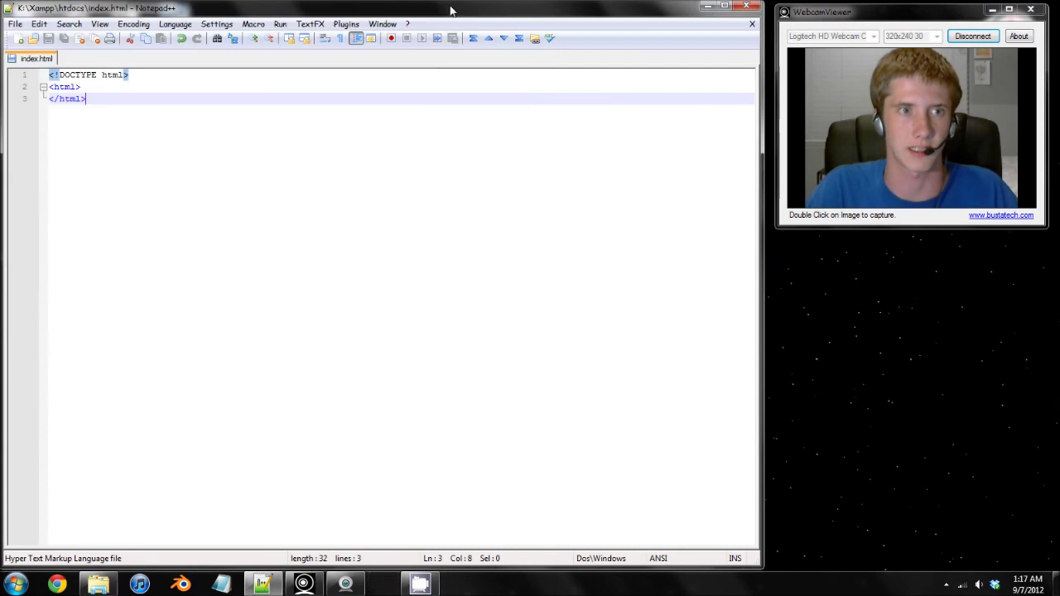
left_click(101, 587)
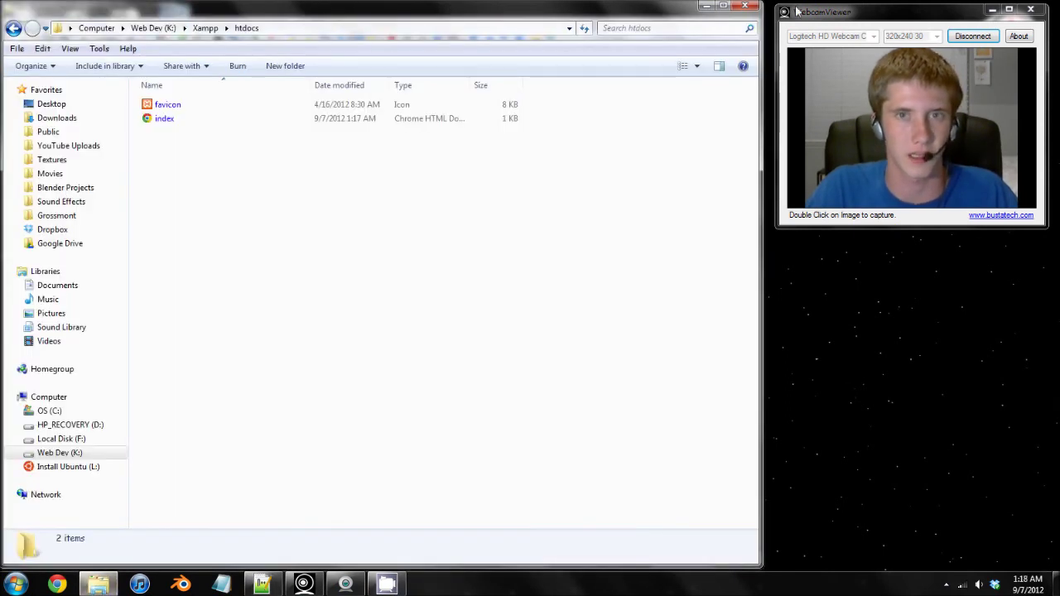
left_click(706, 7)
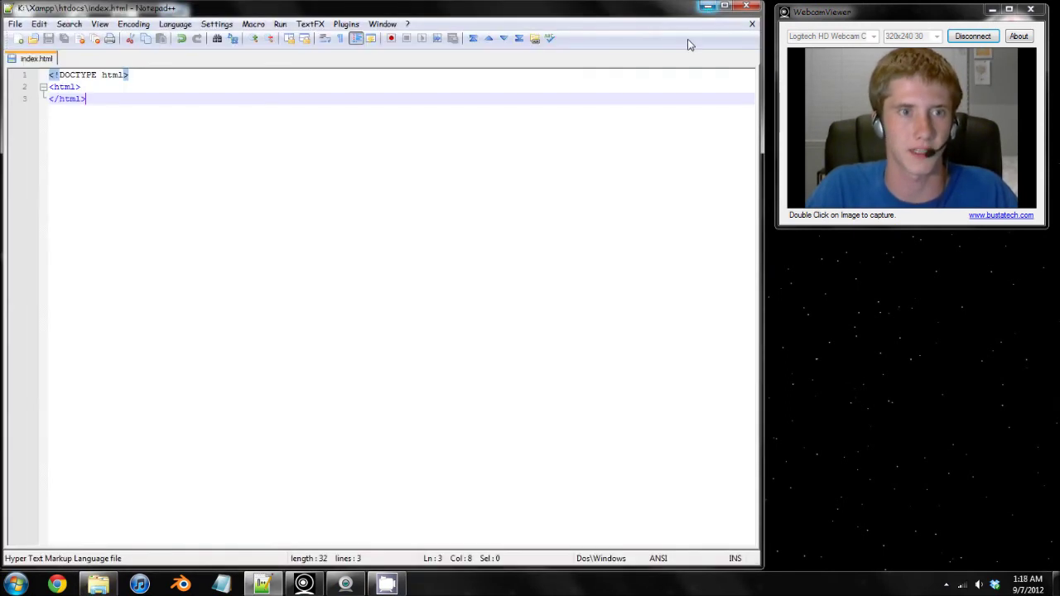
Switch to Chrome, fit its window beside the webcam viewer, and load localhost to view the new index page.
left_click(55, 585)
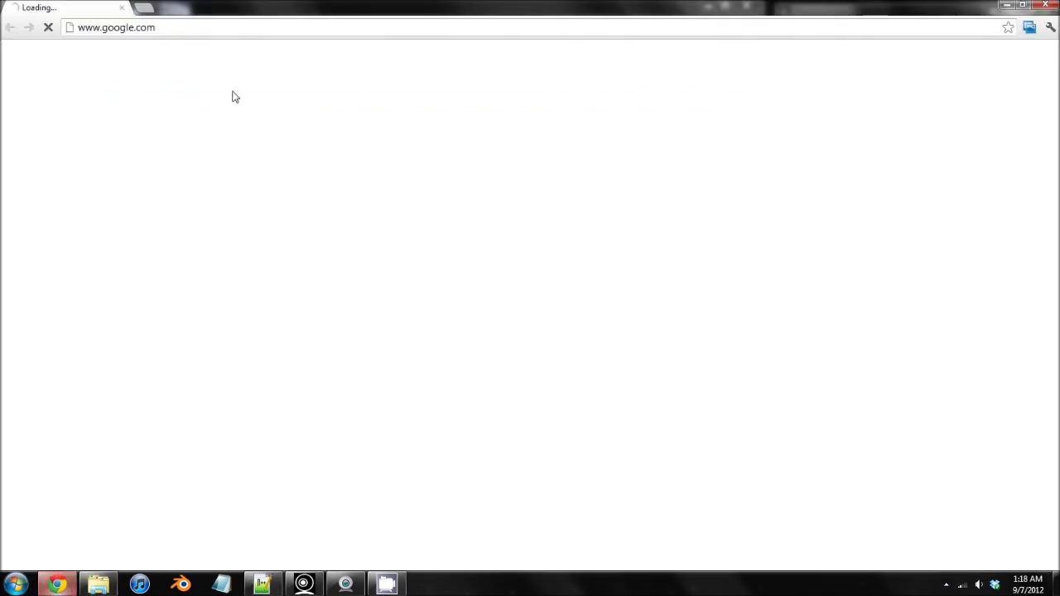
key("super+Left")
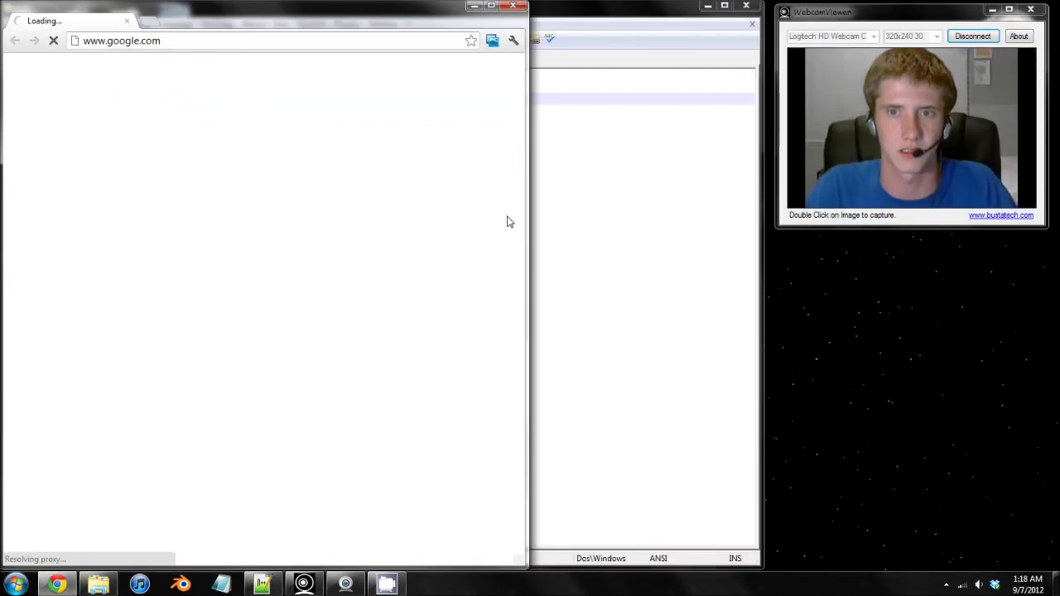
left_click_drag(523, 238, 741, 240)
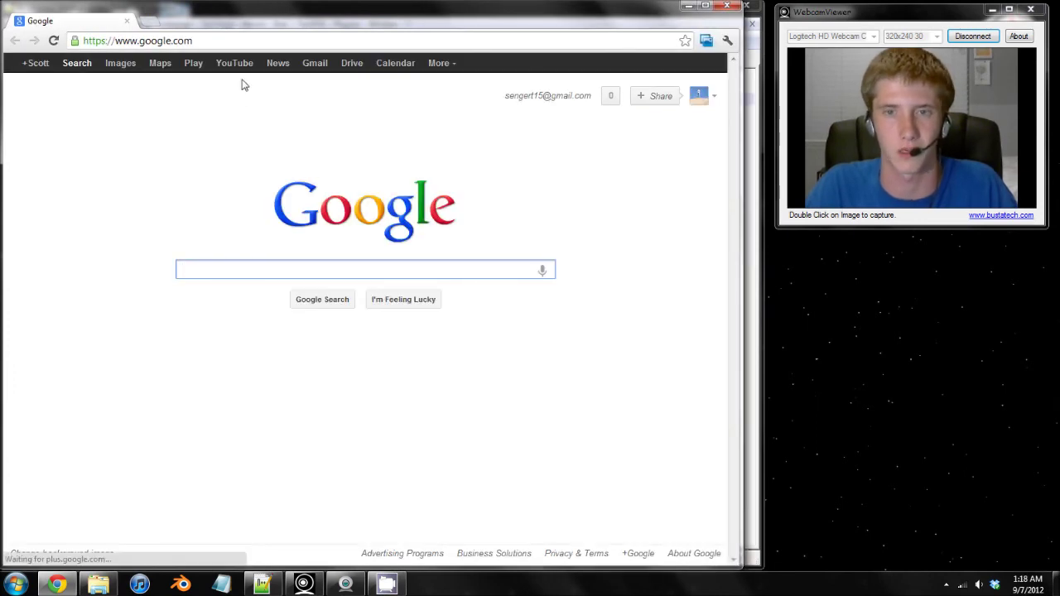
left_click(309, 41)
type("localhost")
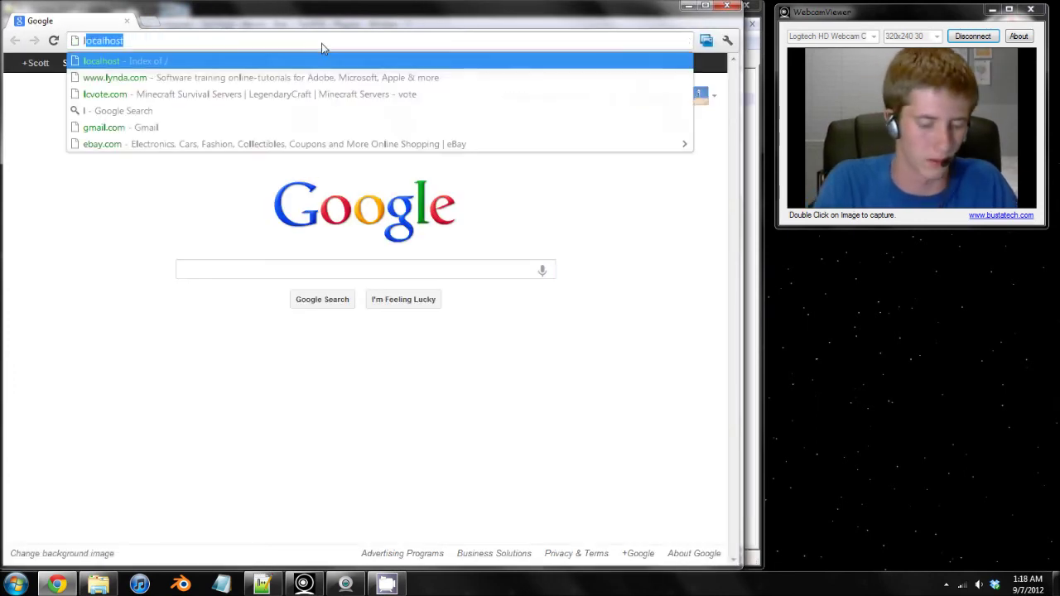
key("Return")
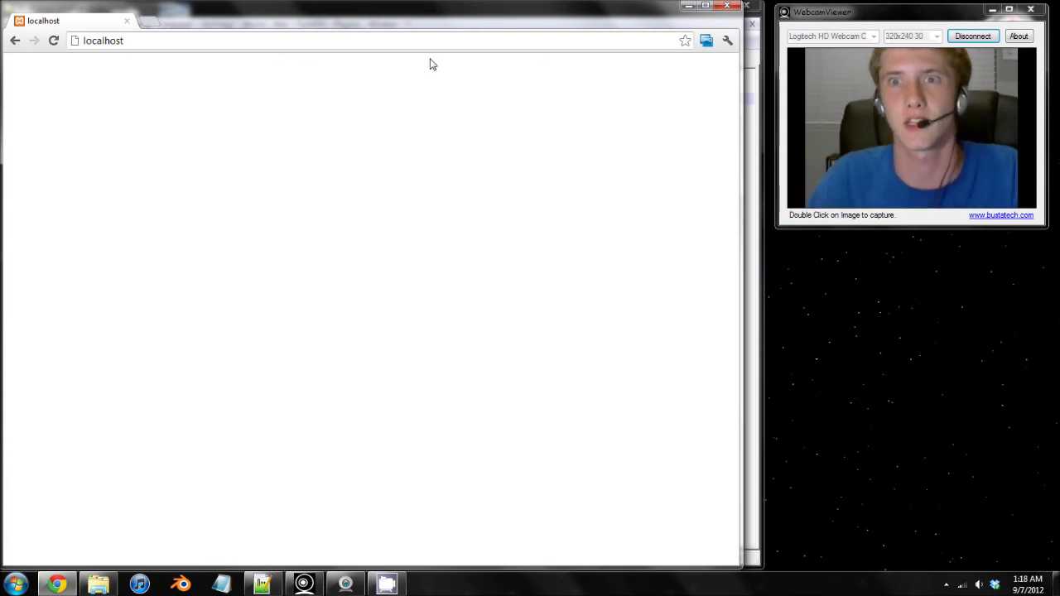
Switch from Chrome to index.html in Notepad++ and add <head> and </head> tags on separate lines below the opening <html> tag.
left_click(688, 6)
left_click(97, 86)
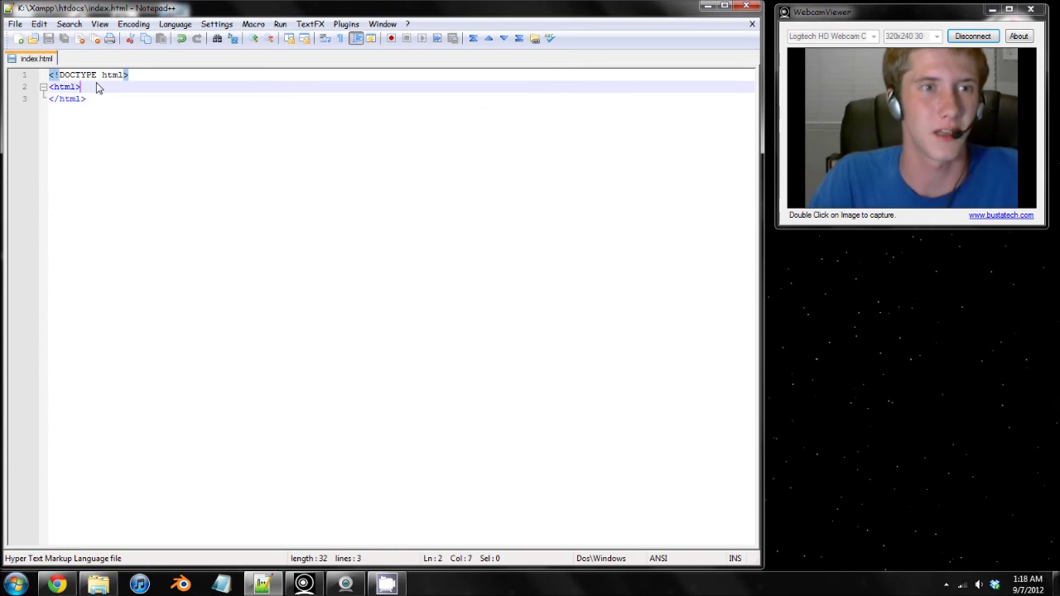
type("'")
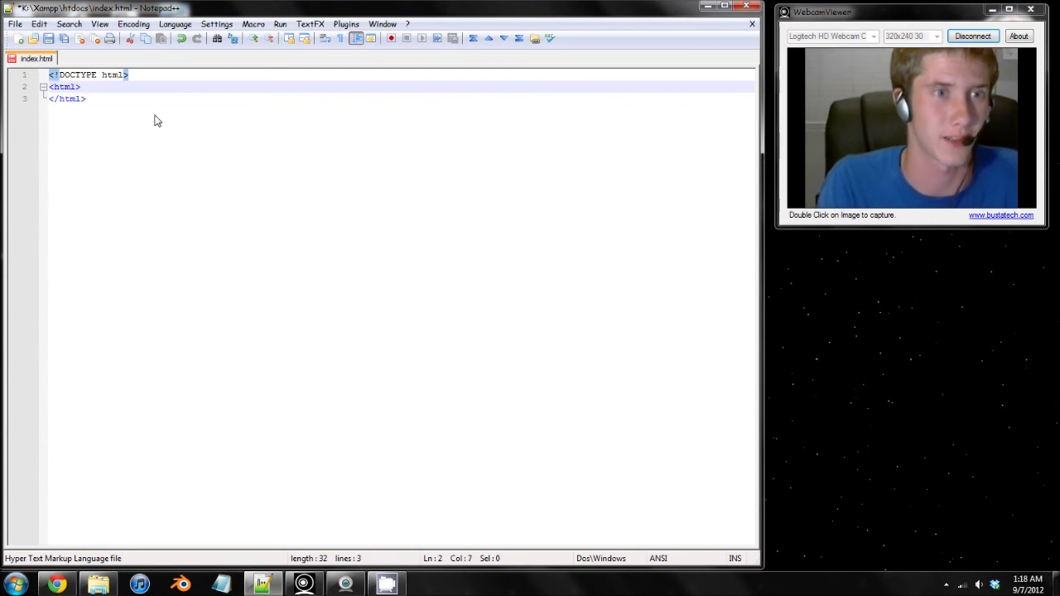
key("Return")
type("<head>")
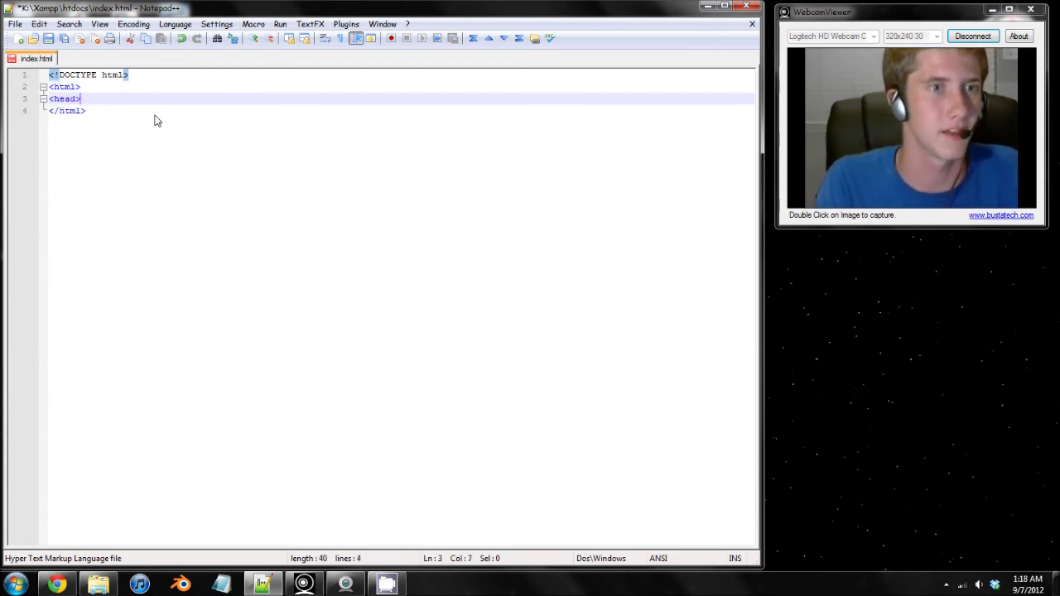
key("Return")
type("</")
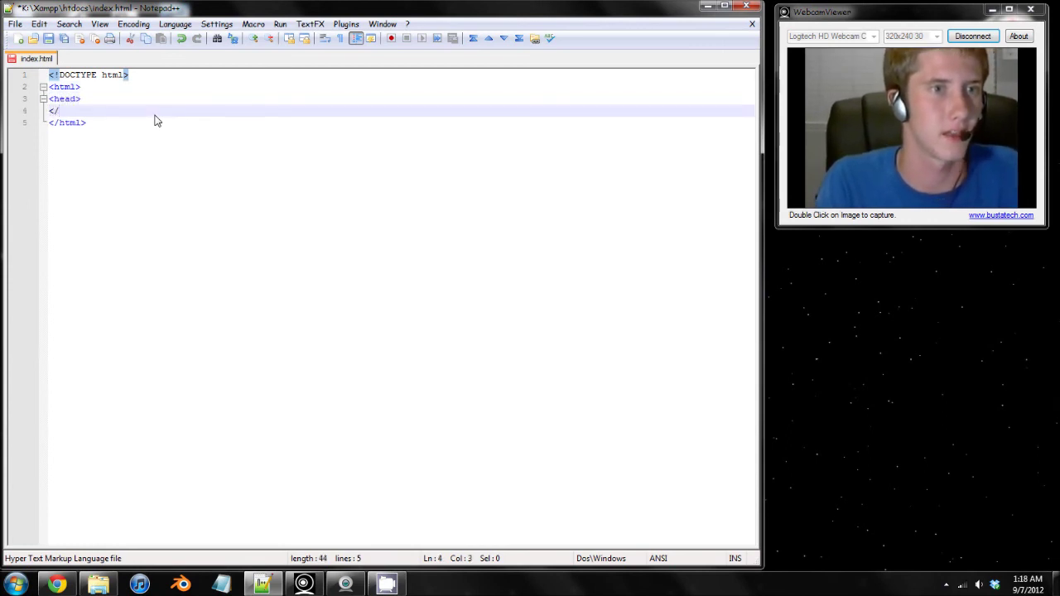
type("head>")
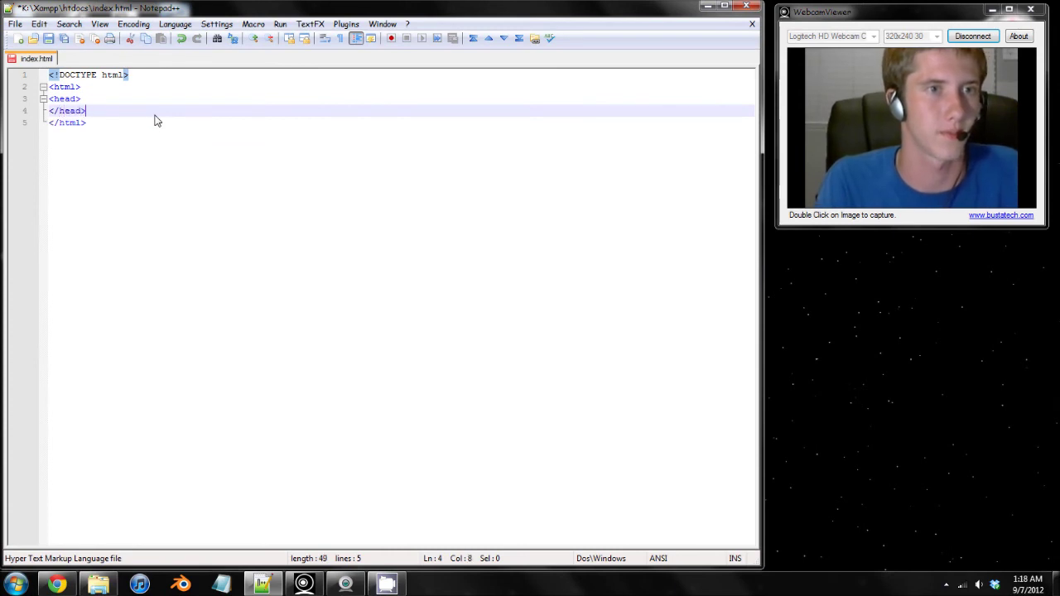
Add <body> and </body> tags on separate lines below the closing </head> tag and save the file.
key("Return")
type("<body>")
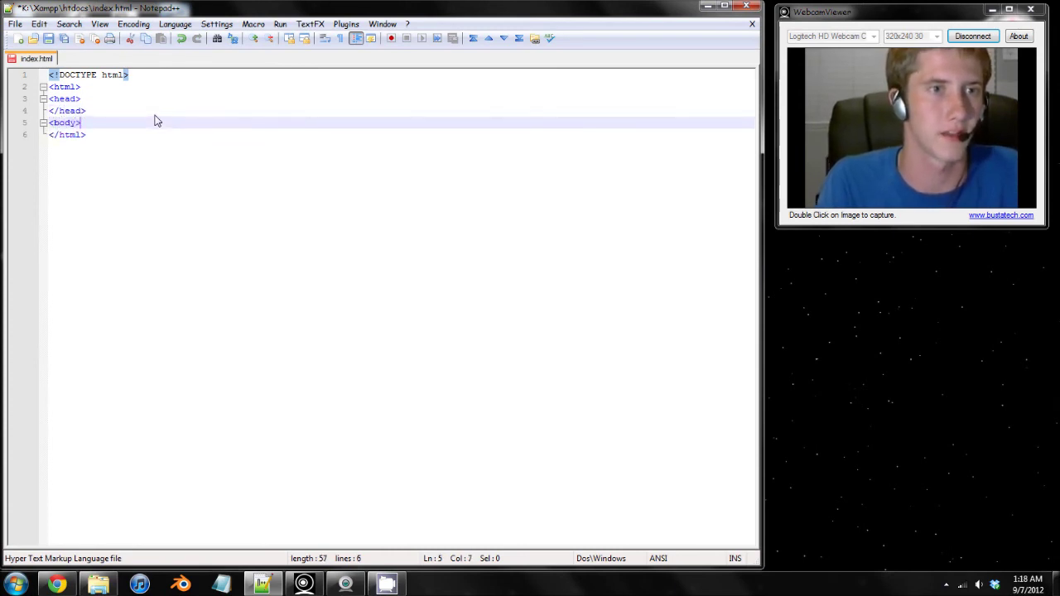
key("Return")
type("</")
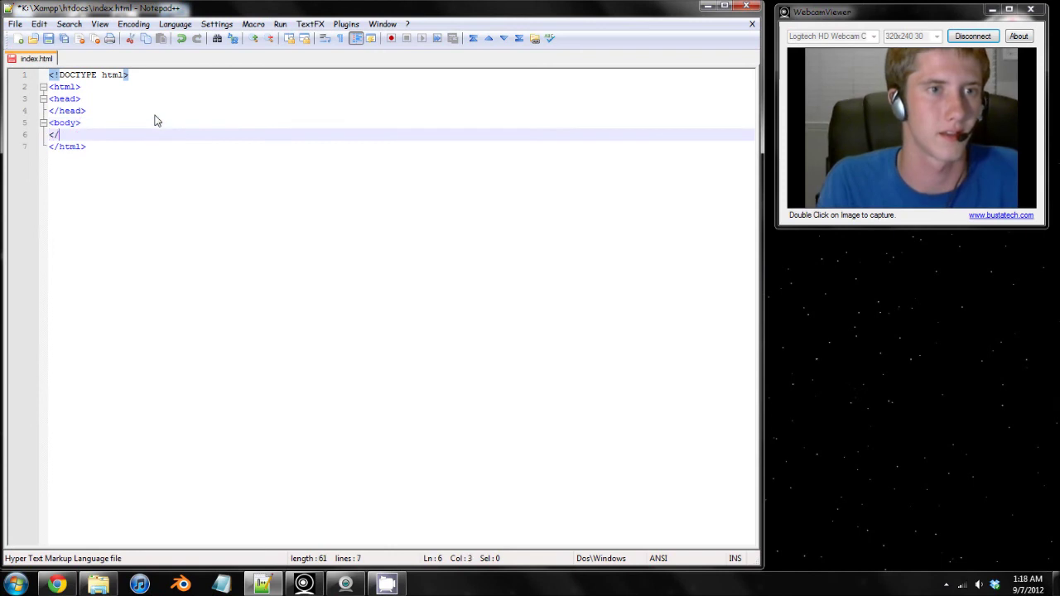
type("body>")
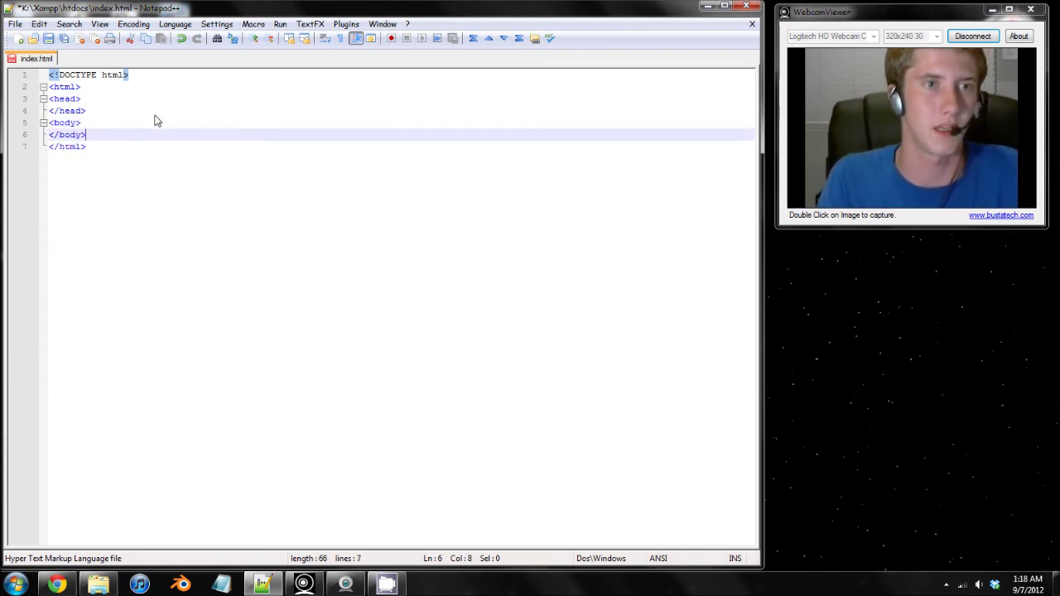
key("ctrl+s")
Insert an indented line with empty <title></title> tags inside the head section and save the file.
left_click(84, 101)
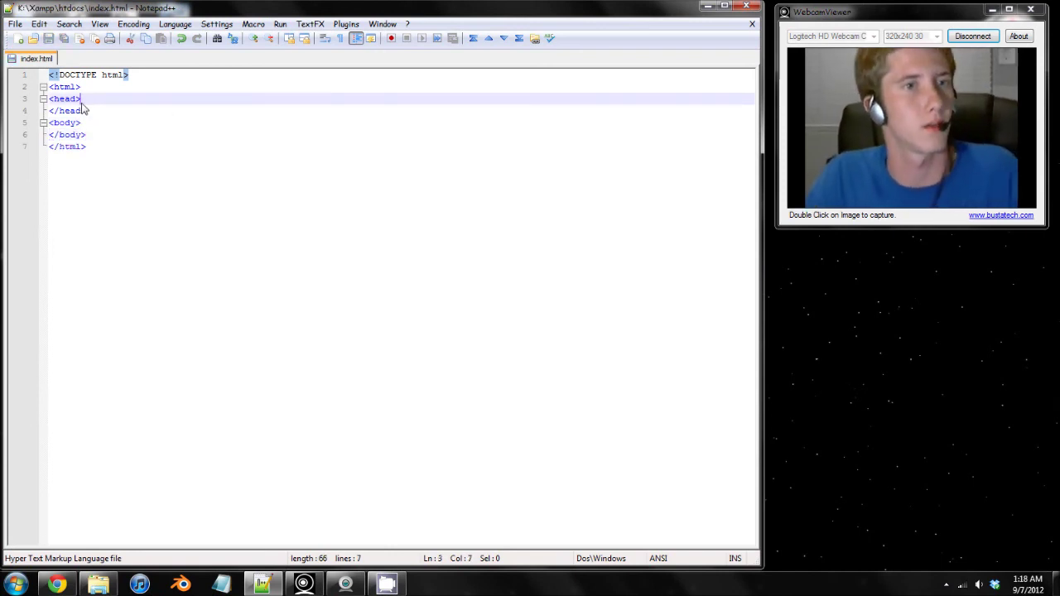
key("Return")
key("Tab")
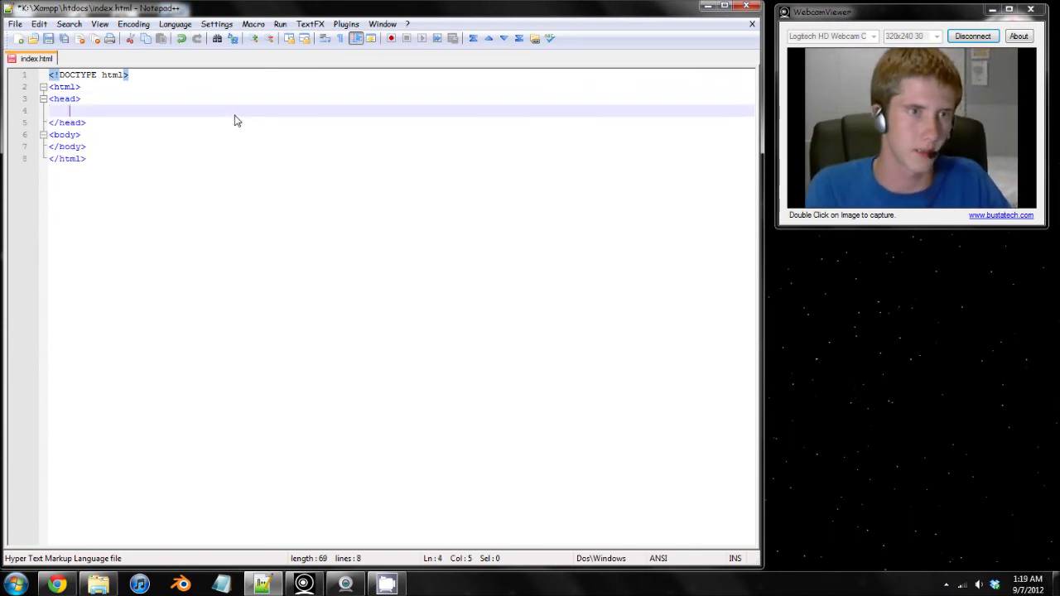
type("<titl")
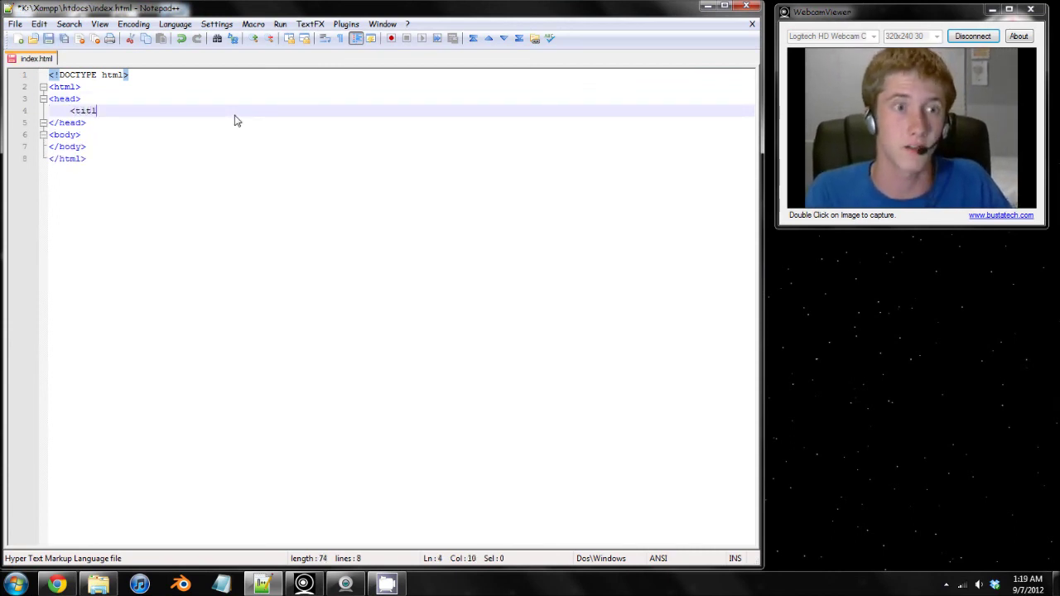
type("e></title>")
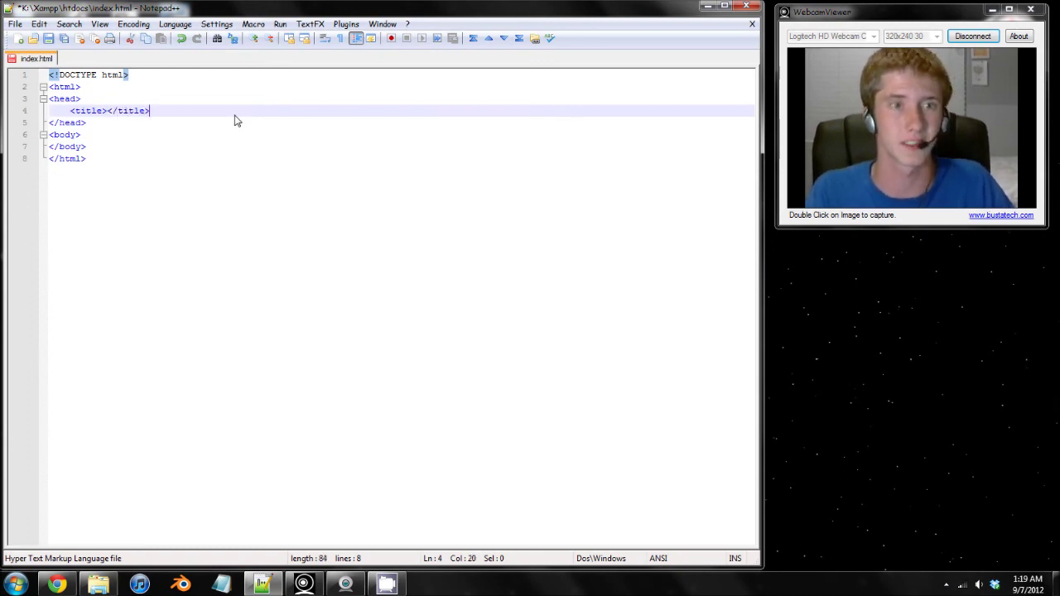
key("ctrl+s")
Enter "Xampp Server" as the page title between the title tags and save the file.
key("Left")
key("Left")
key("Left")
key("Left")
key("Left")
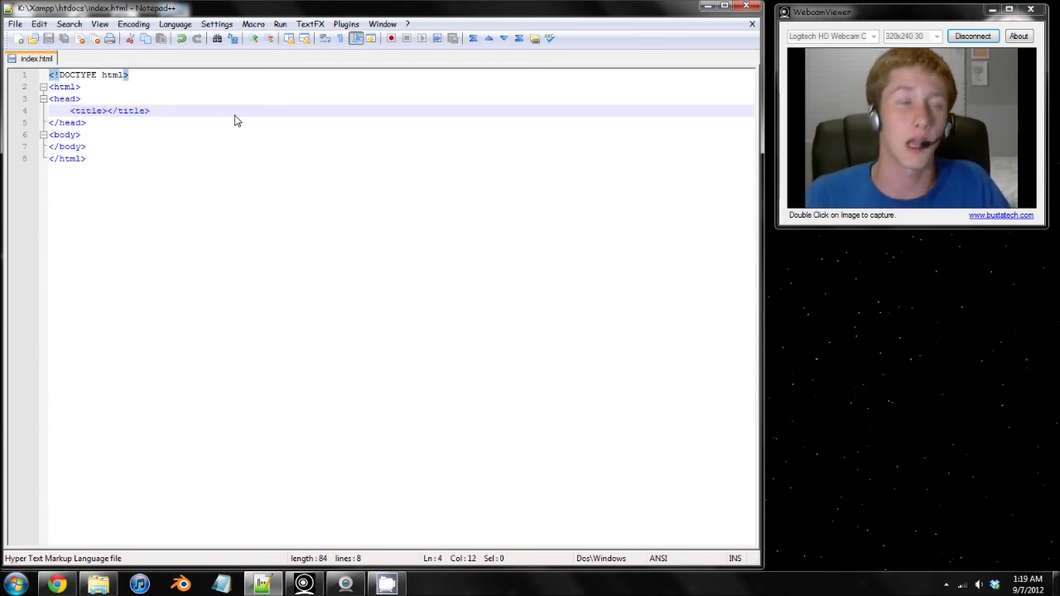
type("Xamp")
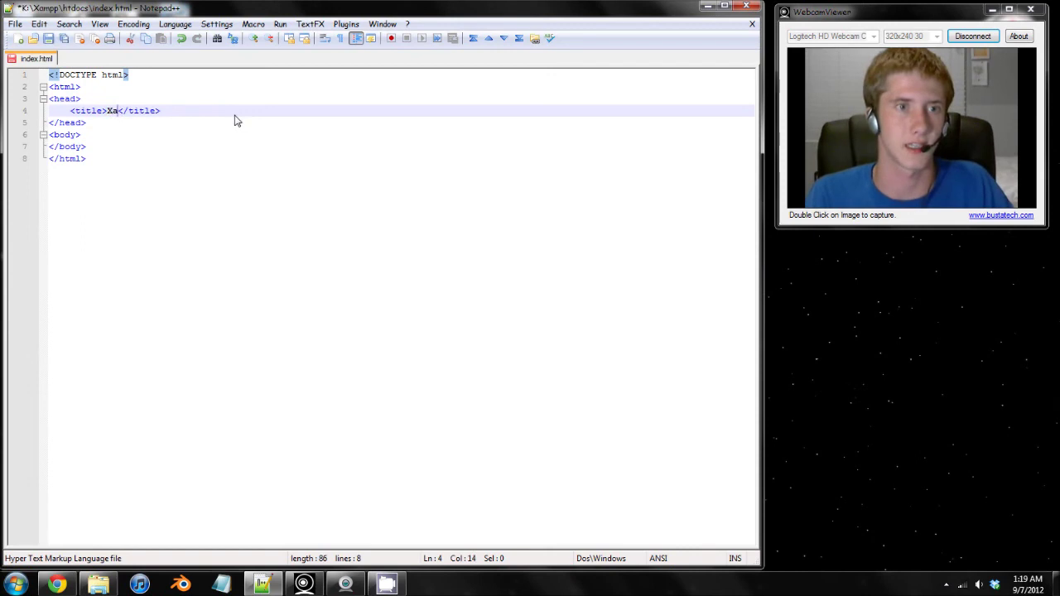
type("p T")
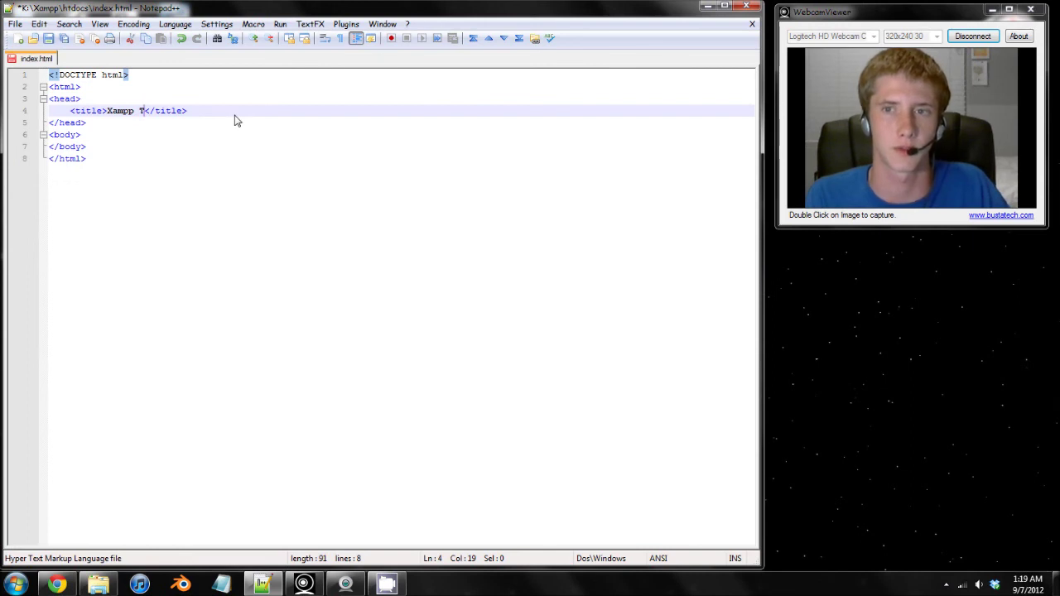
key("BackSpace")
type("Server")
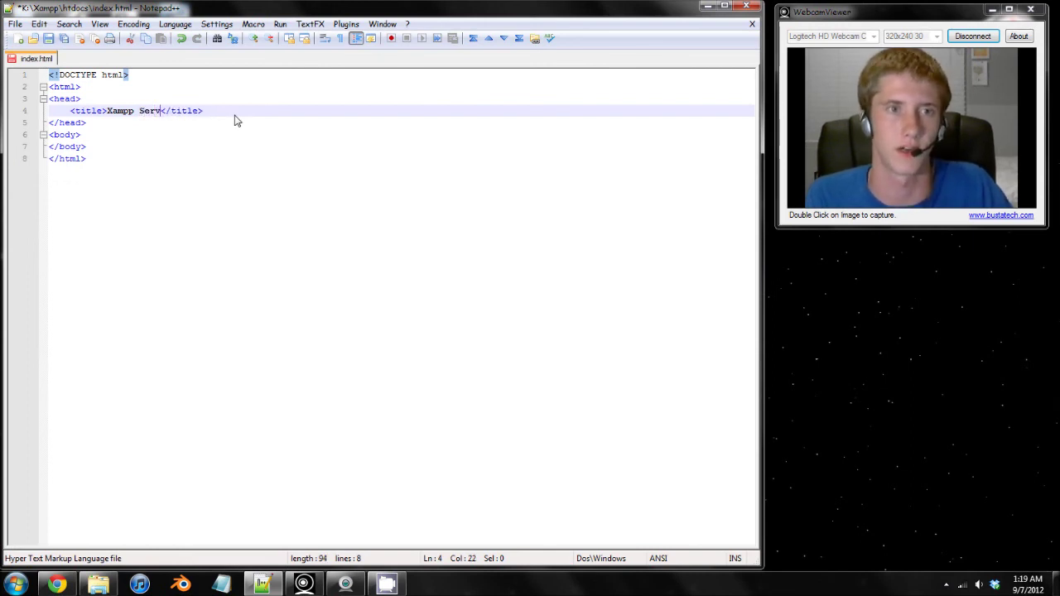
key("ctrl+s")
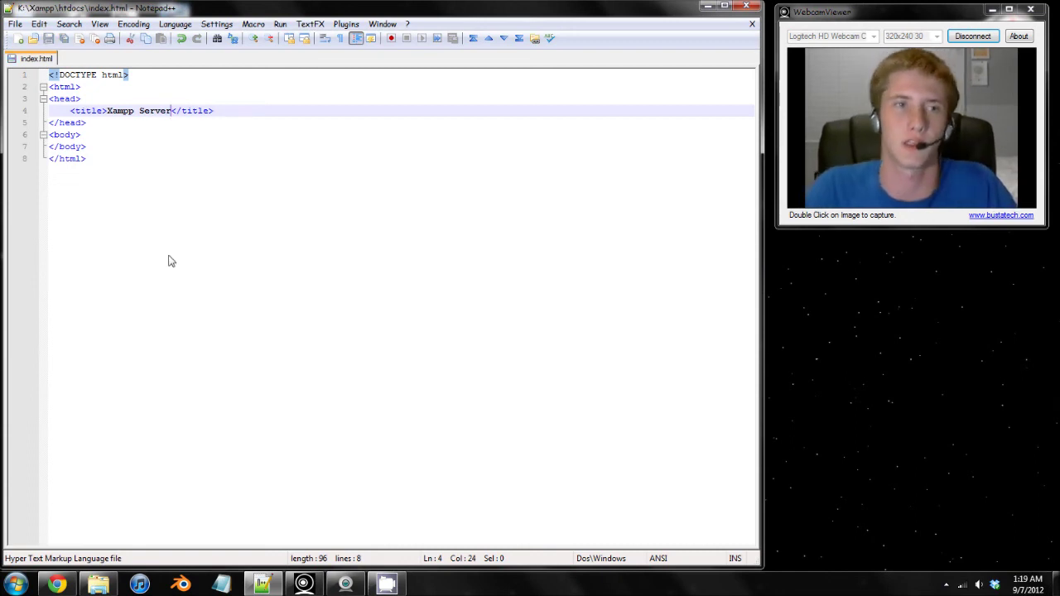
Switch to Chrome, reload localhost to check the page title, and briefly view the htdocs folder.
left_click(56, 584)
left_click(53, 41)
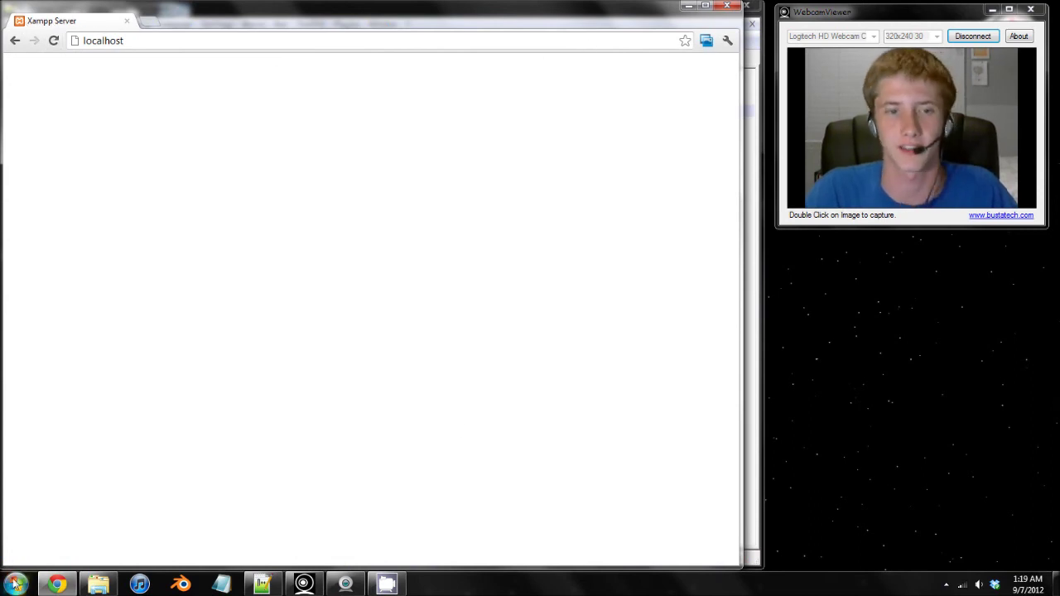
left_click(99, 586)
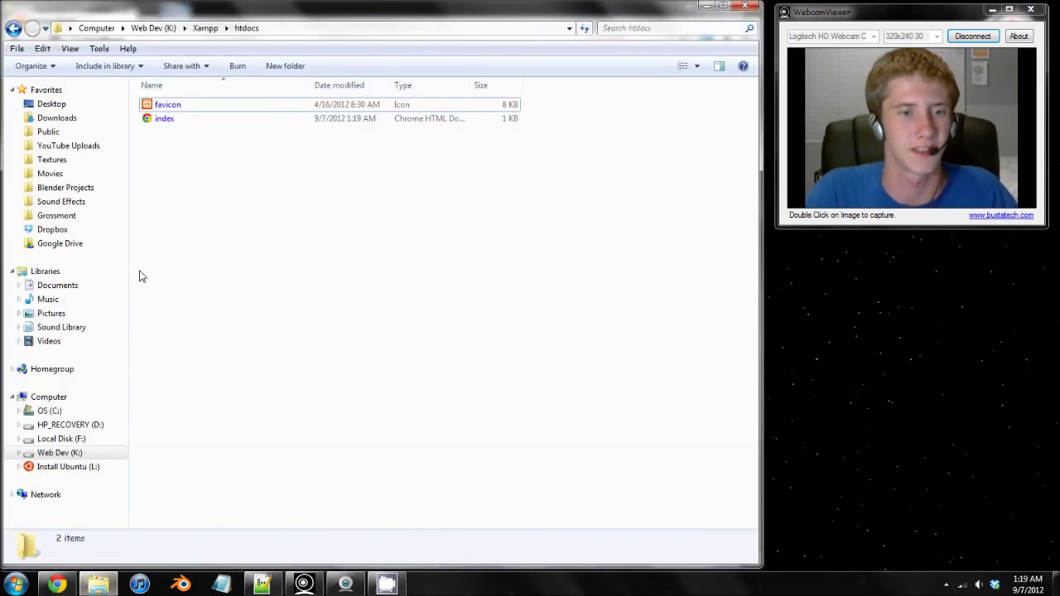
left_click(104, 588)
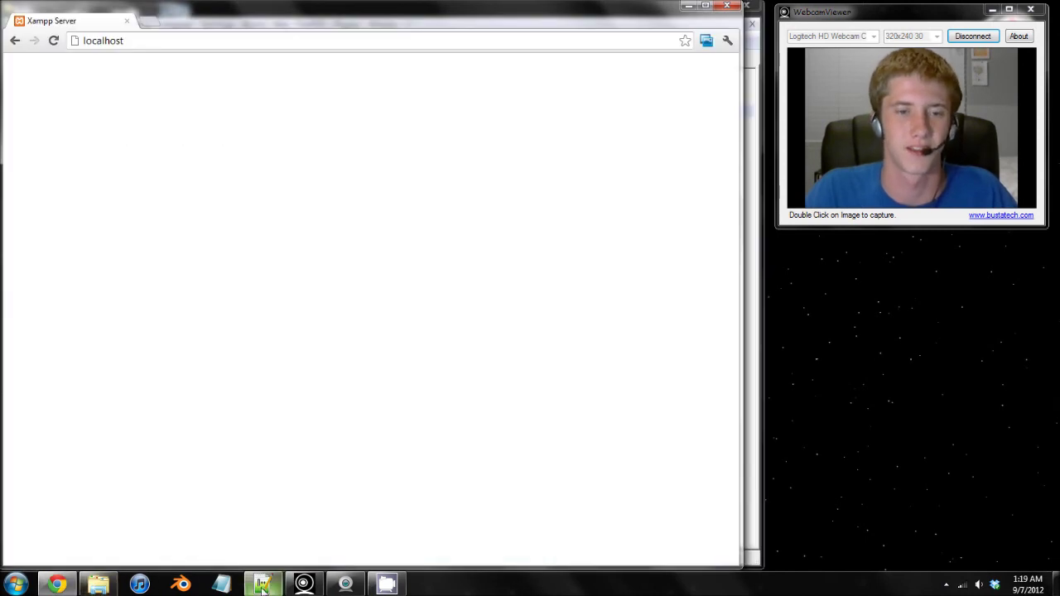
Switch back to Notepad++, add <div> and </div> tags on separate lines inside the body, and save the file.
left_click(261, 585)
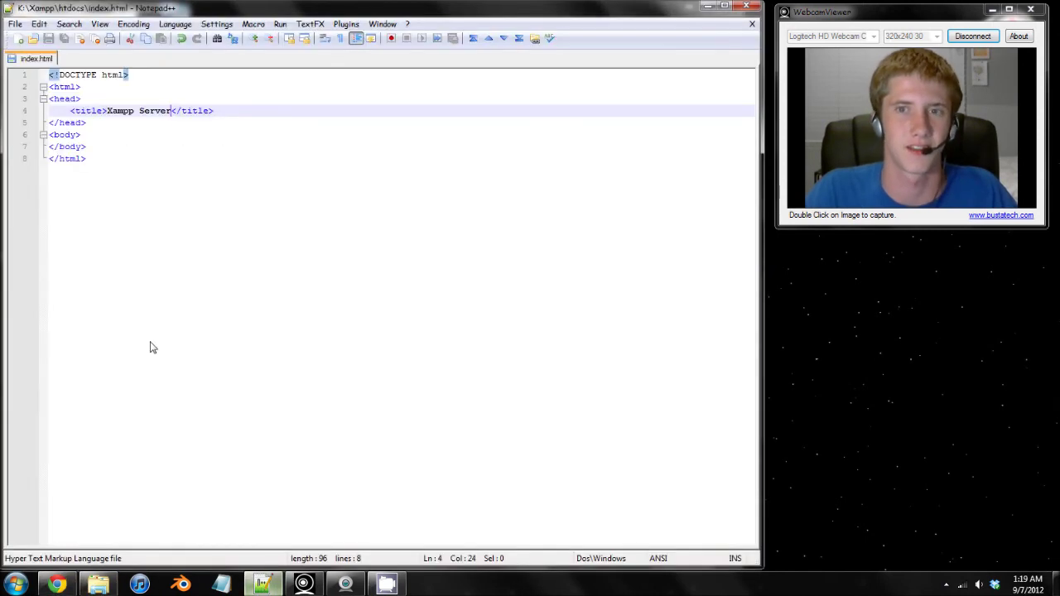
left_click(104, 138)
key("Return")
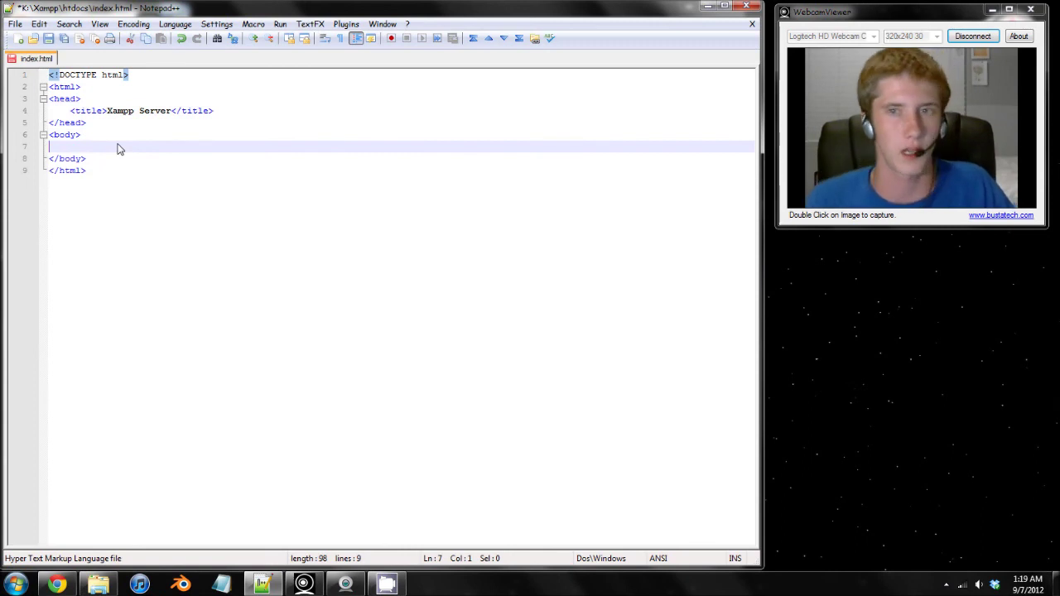
type("<div>")
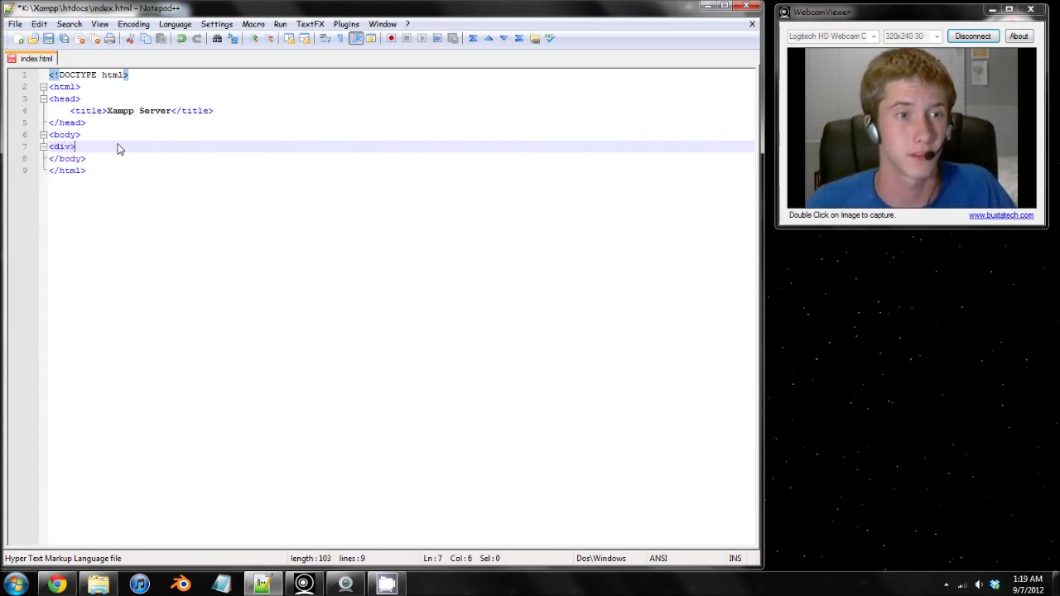
key("Return")
type("</")
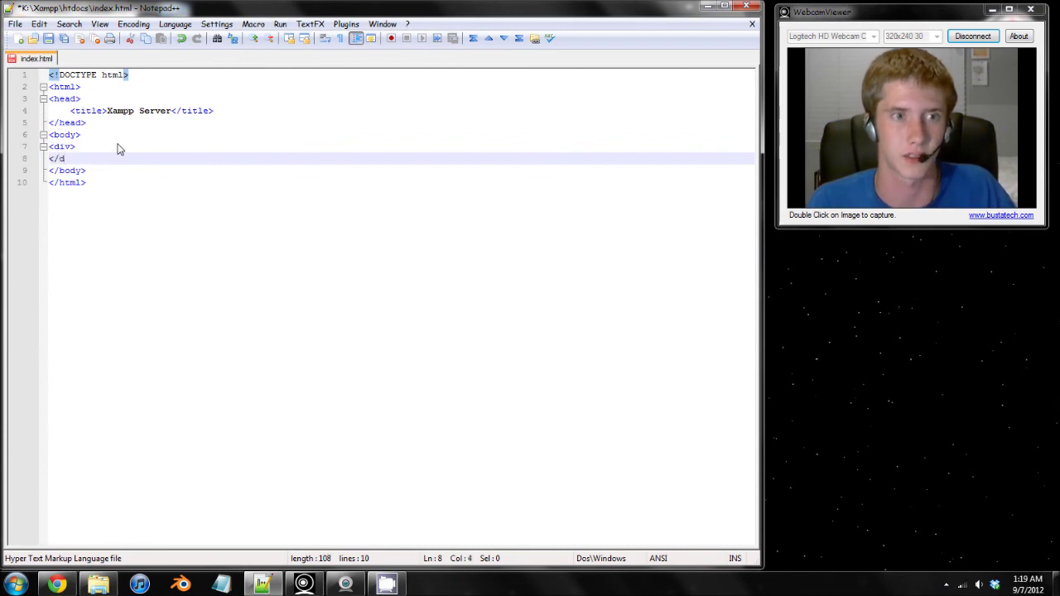
type("div>")
key("ctrl+s")
Insert an indented line with empty <h1></h1> tags inside the div and save the file.
left_click(116, 147)
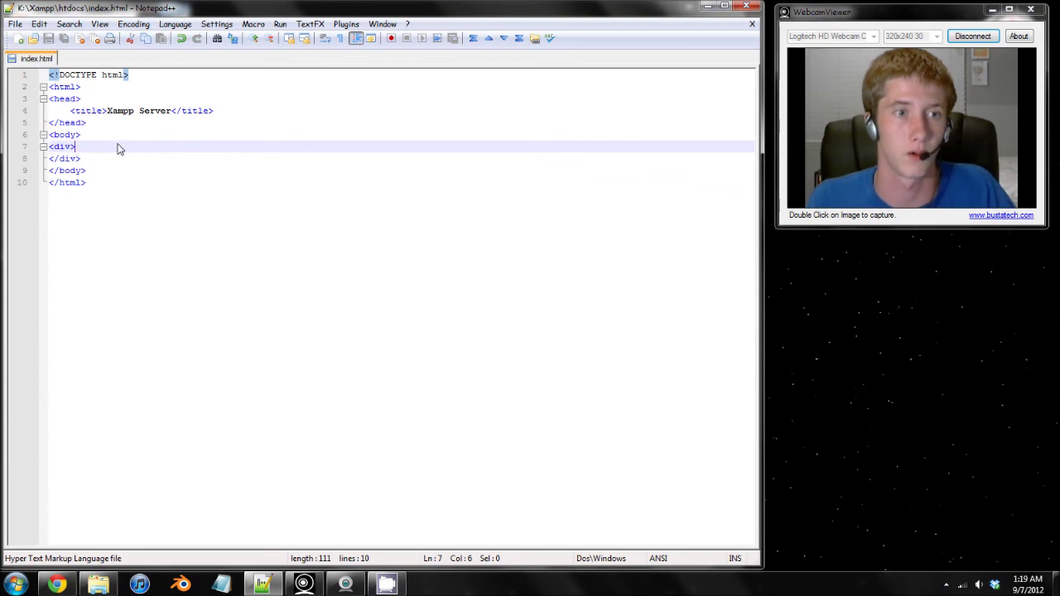
key("Return")
key("Tab")
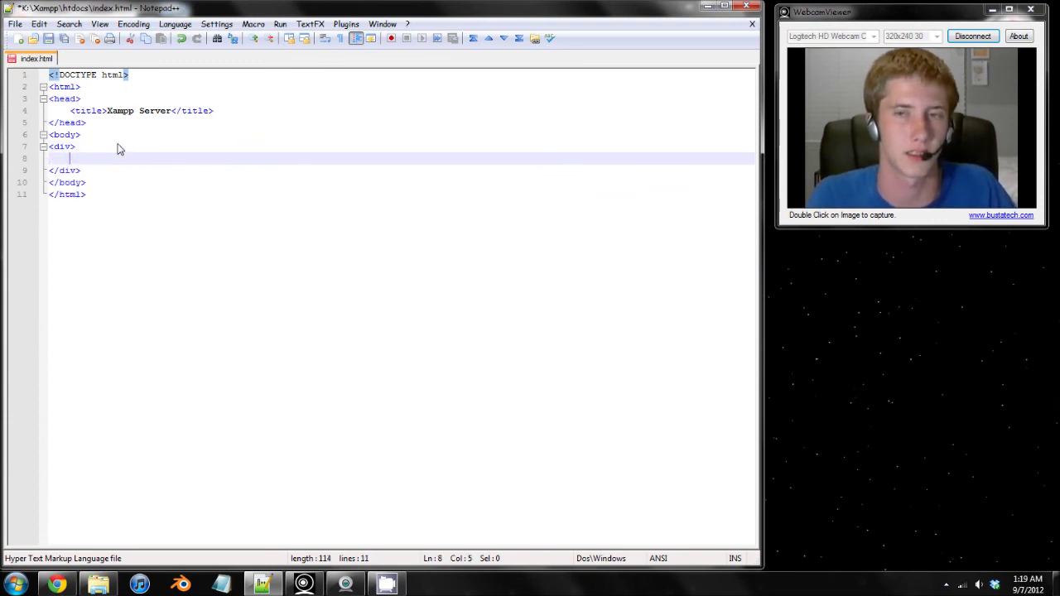
type("<h1><")
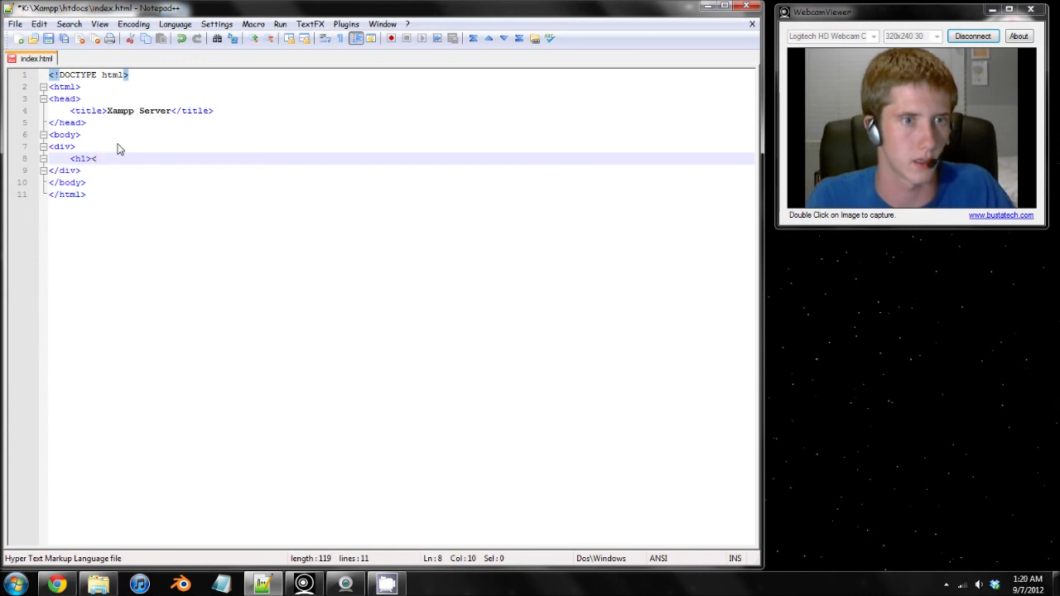
type("/h1>")
key("ctrl+s")
Enter the heading text "This is the title" between the h1 tags and save the file.
key("Left")
key("Left")
key("Left")
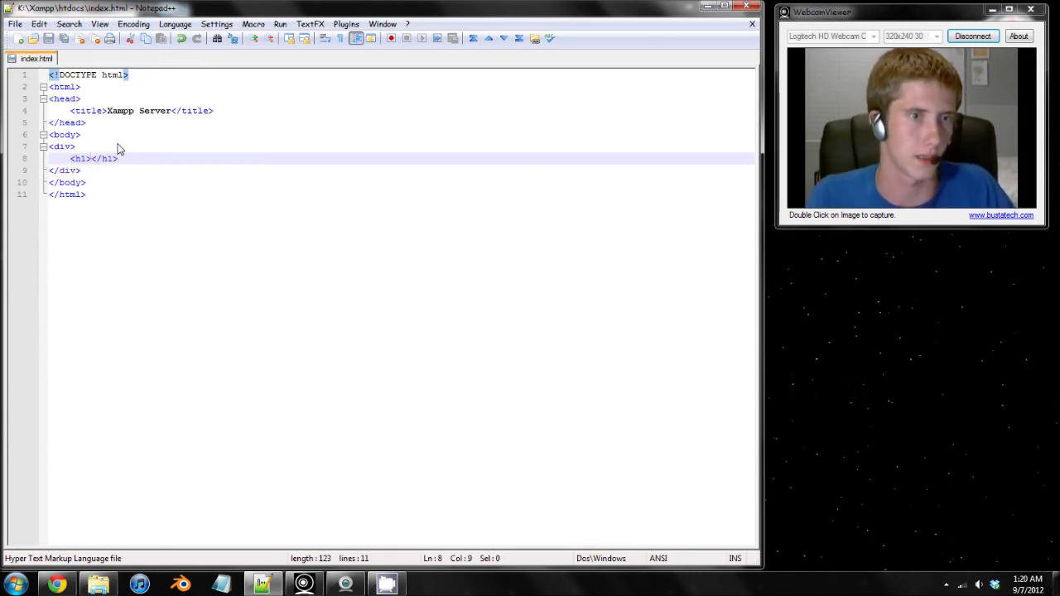
type("This is t")
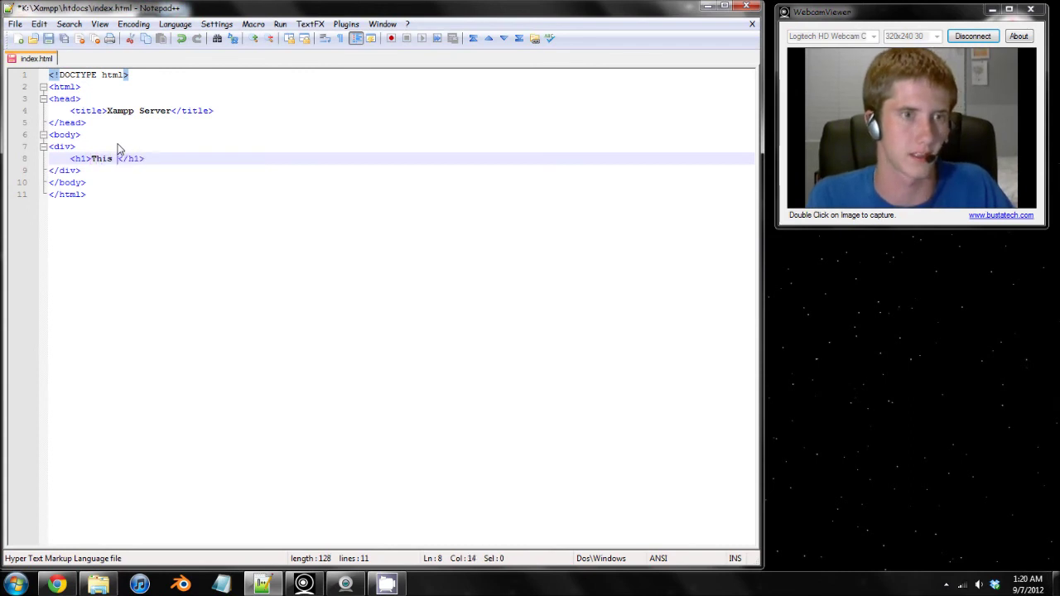
type("he title")
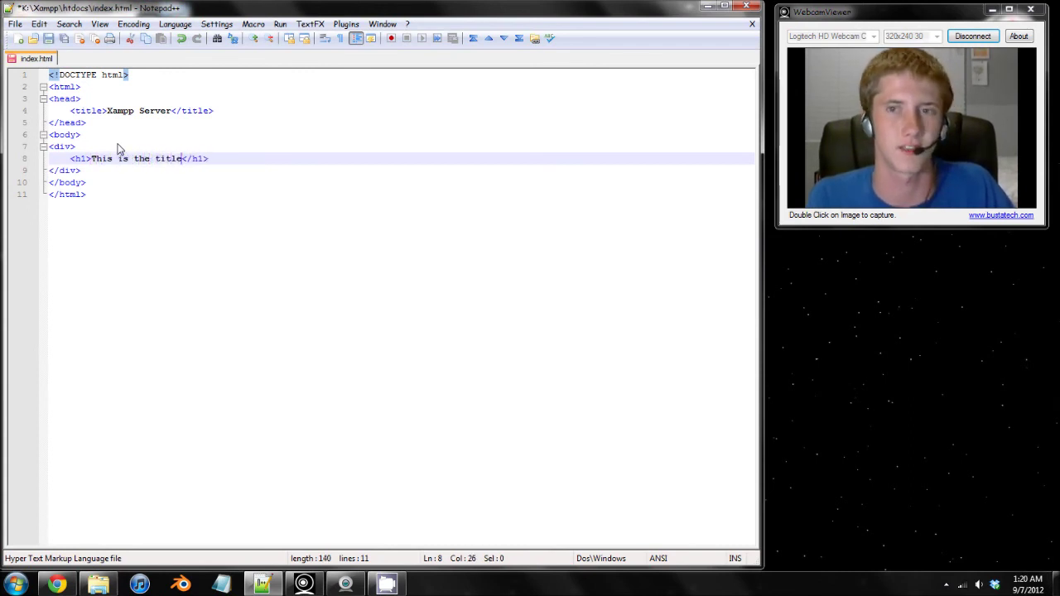
key("ctrl+s")
Add indented <p> and </p> tags below the h1 heading, leaving one blank line between them.
key("Right")
key("Right")
key("Right")
key("Right")
key("Right")
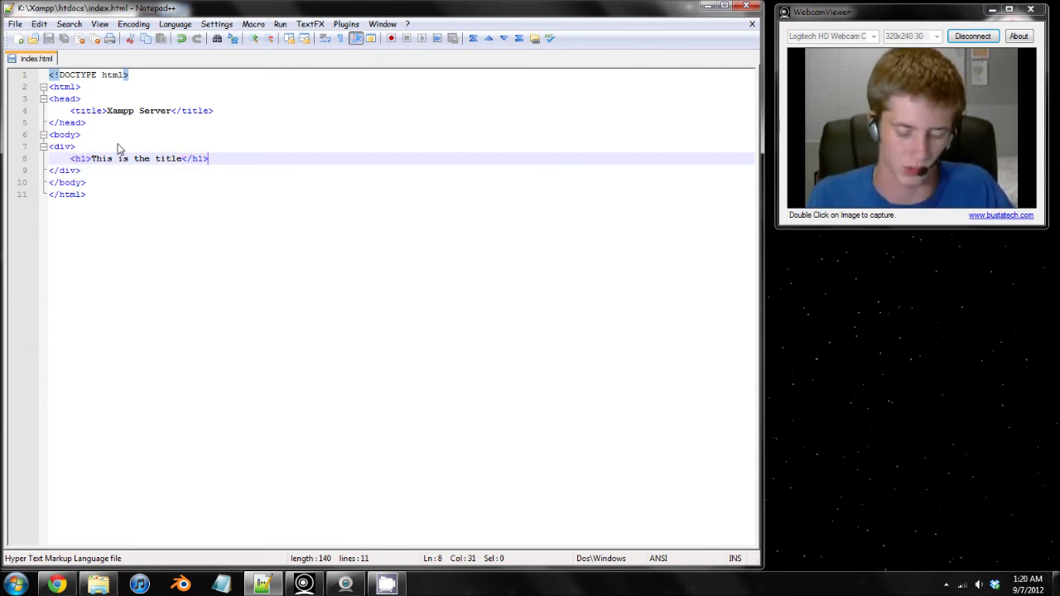
key("Return")
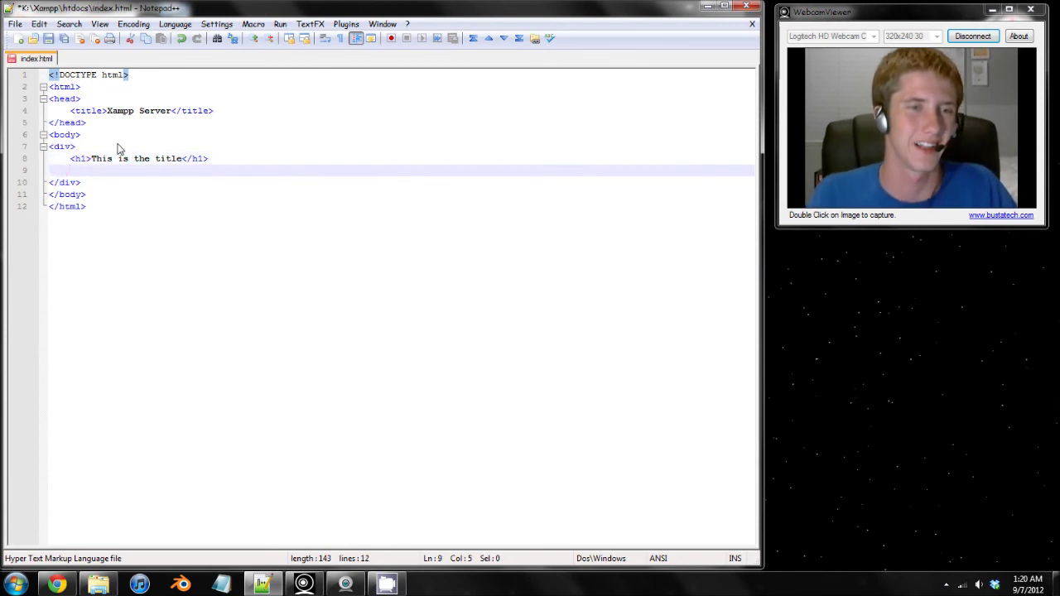
type("<p")
type("?")
key("BackSpace")
type(">")
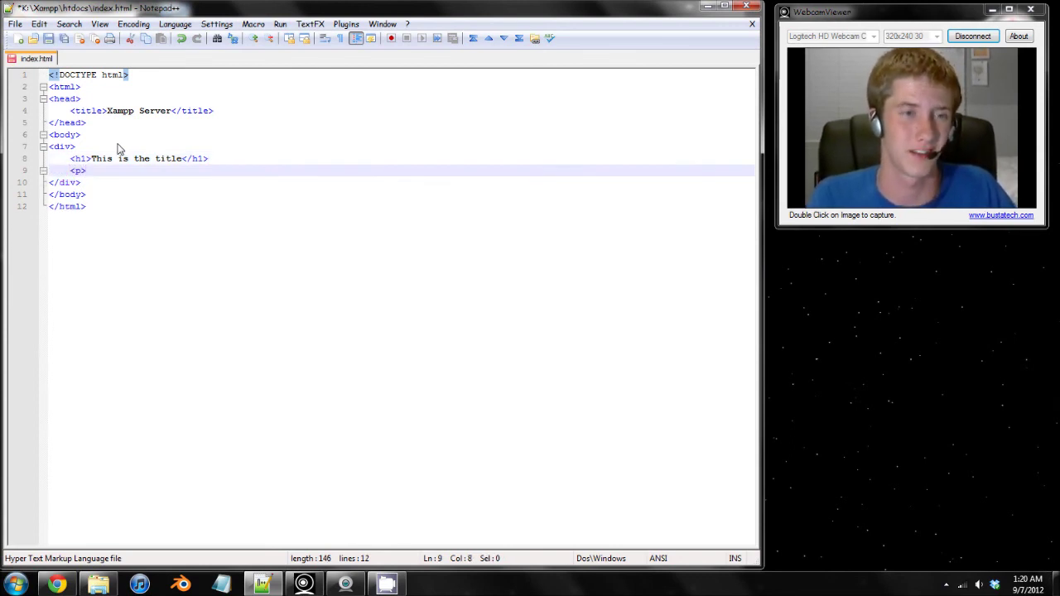
key("Return")
key("Return")
type("</p")
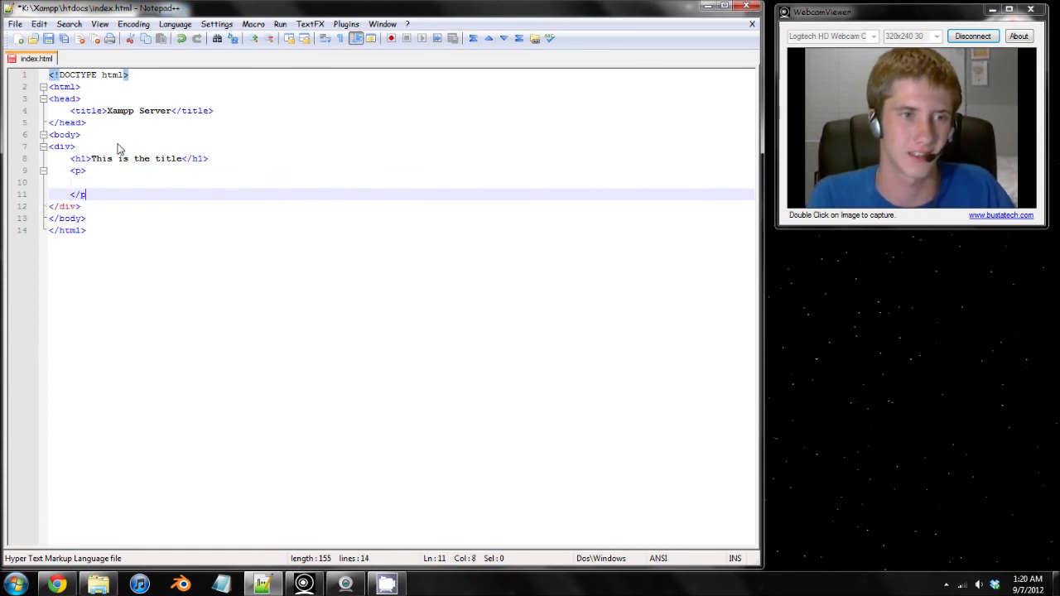
type(">")
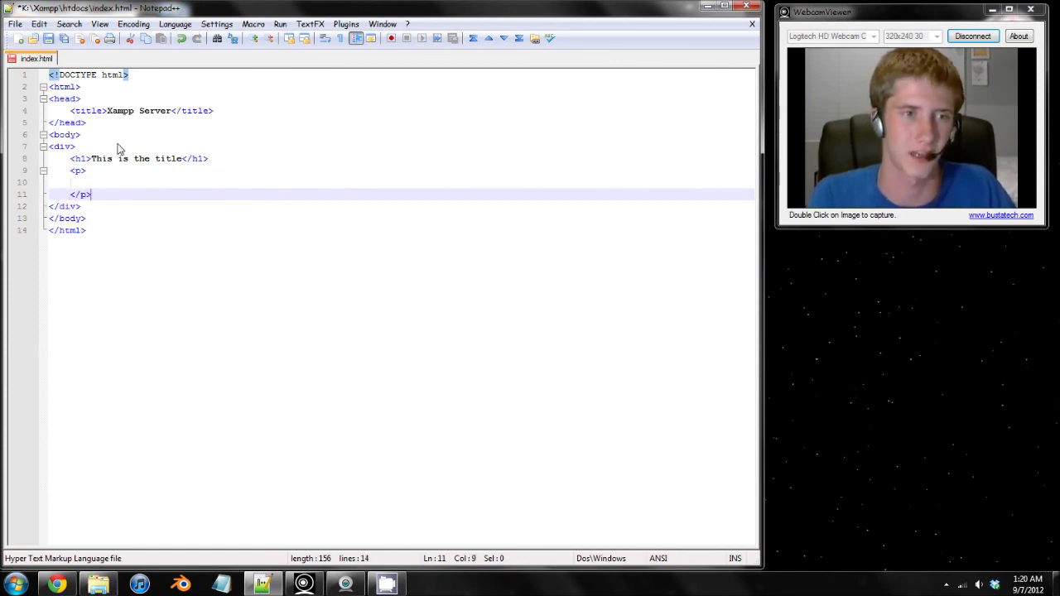
Enter the indented text "This is some content!" on the blank line between the <p> tags and save the file.
key("Up")
key("Tab")
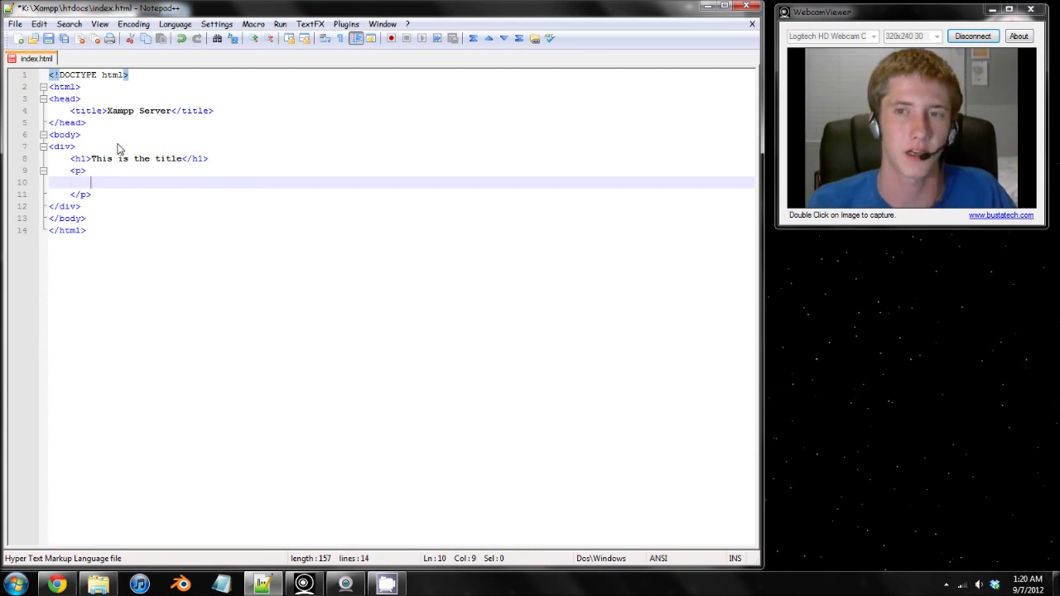
type("This ")
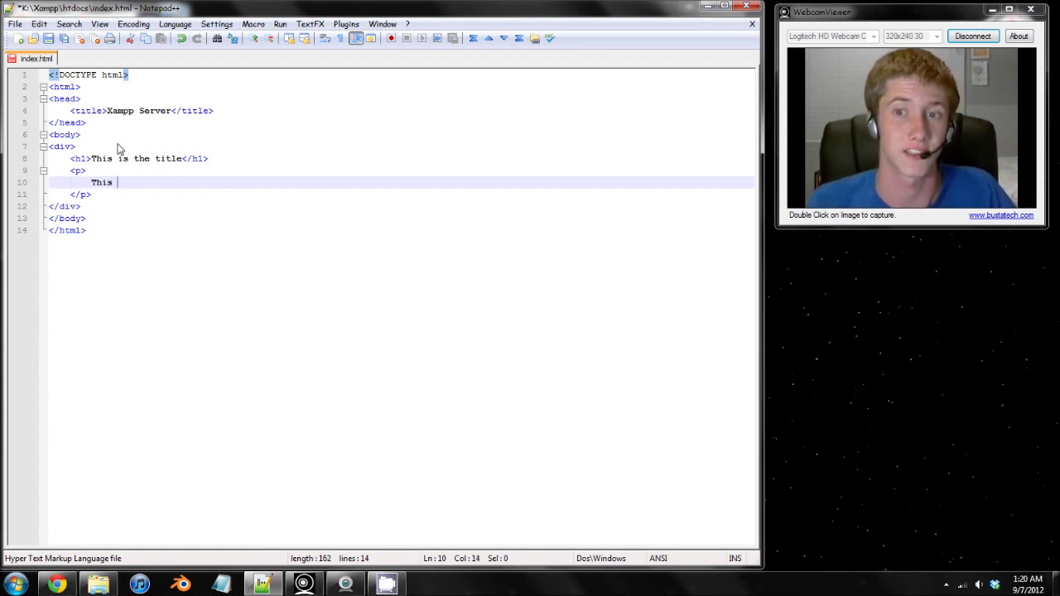
type("is some ")
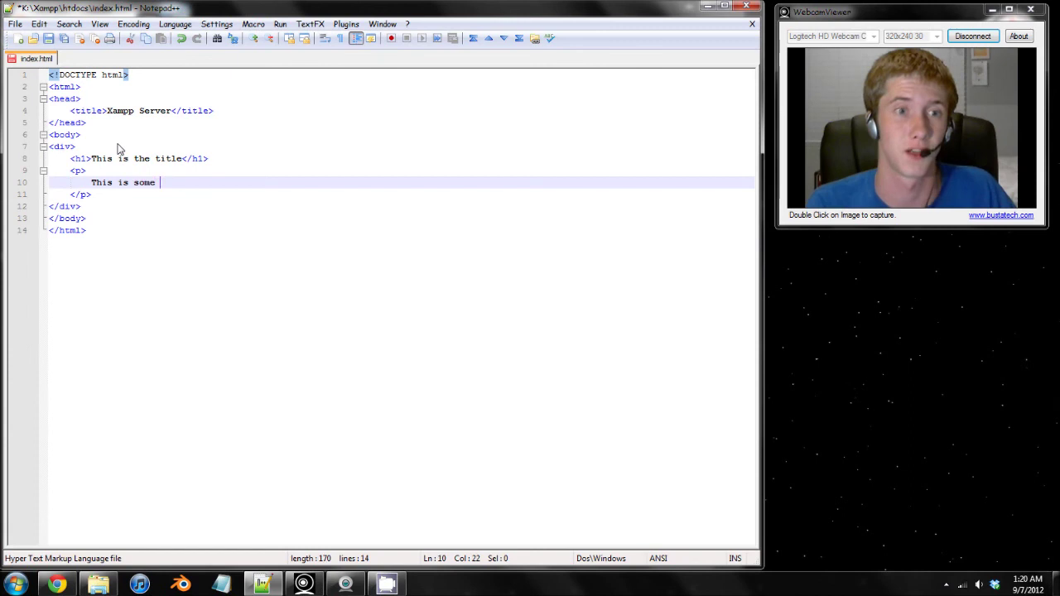
type("content")
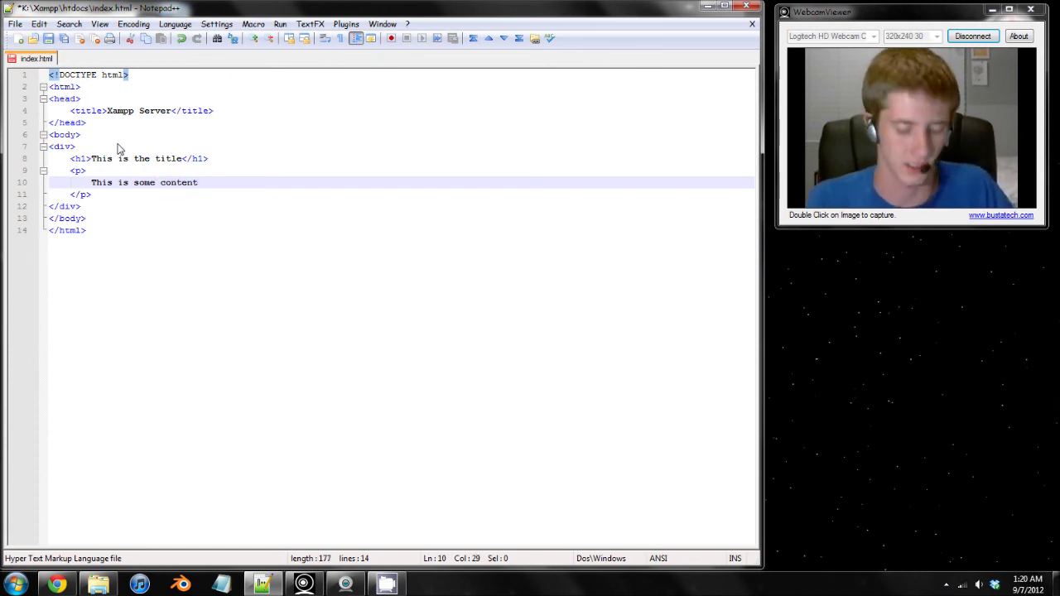
type("!")
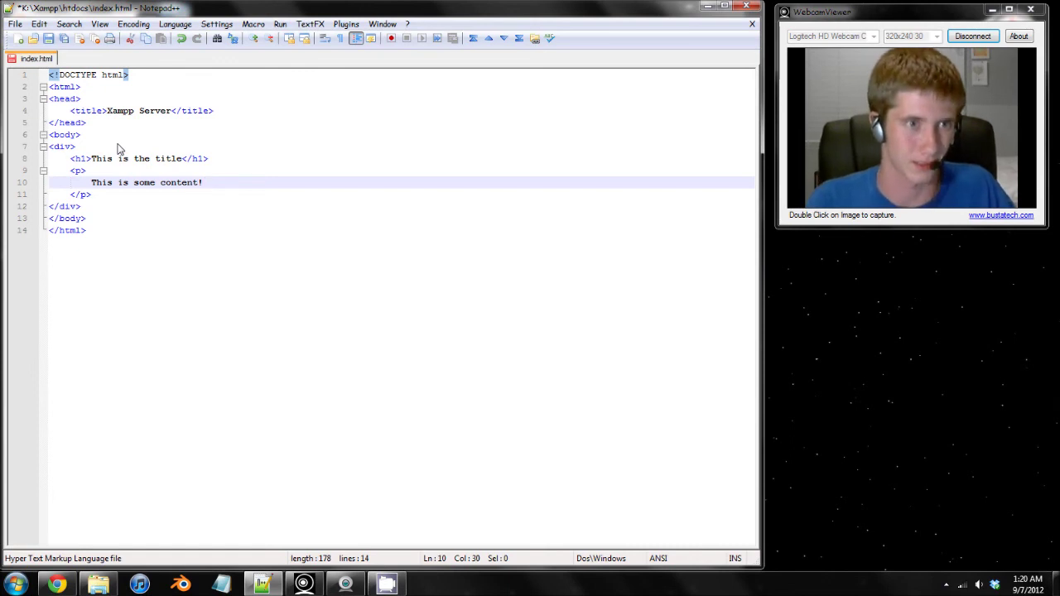
key("ctrl+s")
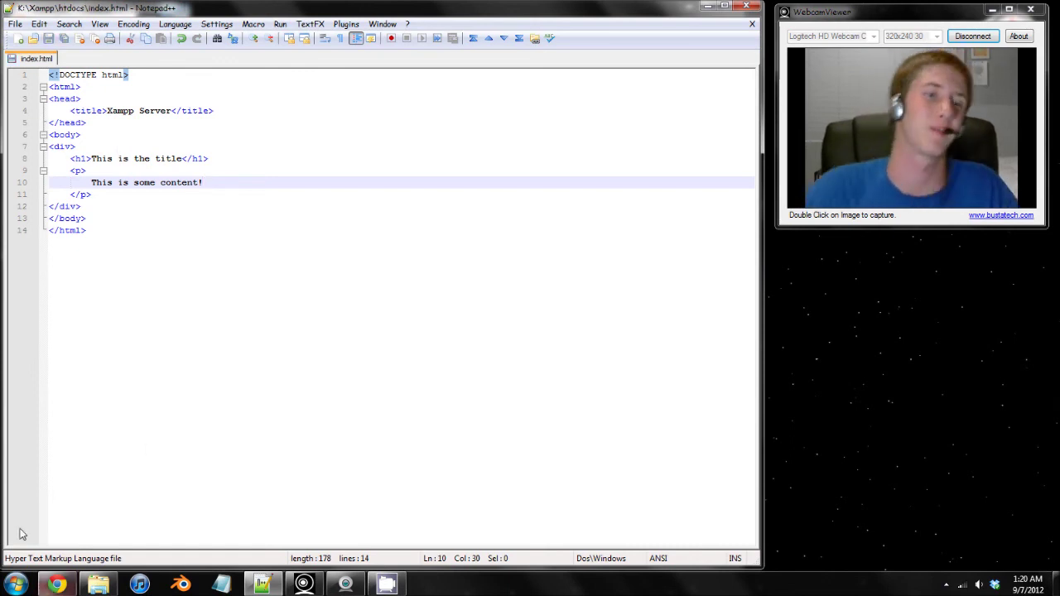
Switch to Chrome, reload the localhost page and highlight its heading and paragraph text.
left_click(56, 585)
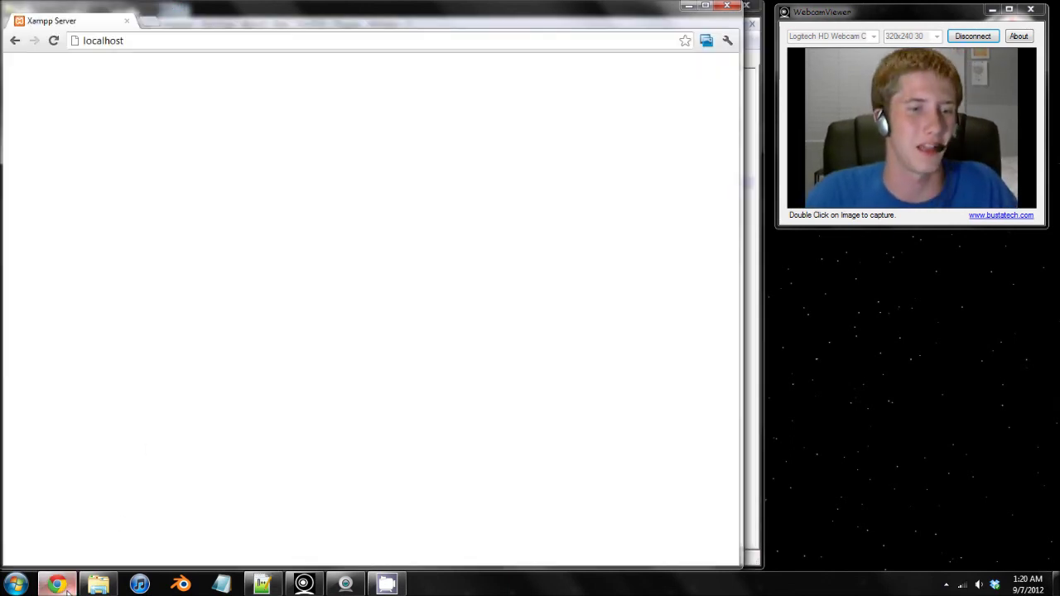
left_click(55, 41)
left_click_drag(125, 121, 2, 57)
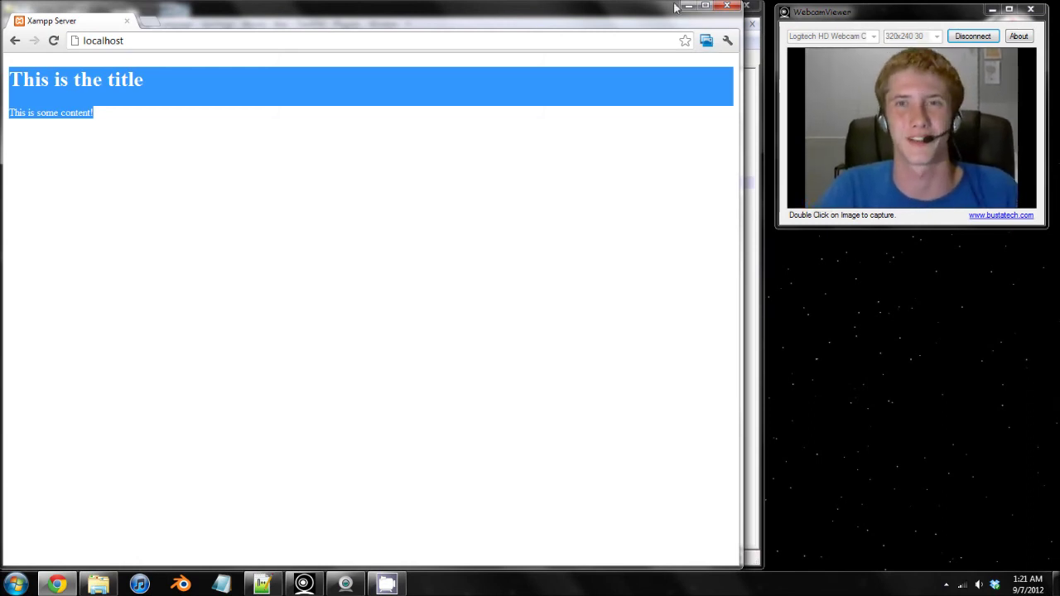
Close the Chrome and Notepad++ windows.
left_click(730, 8)
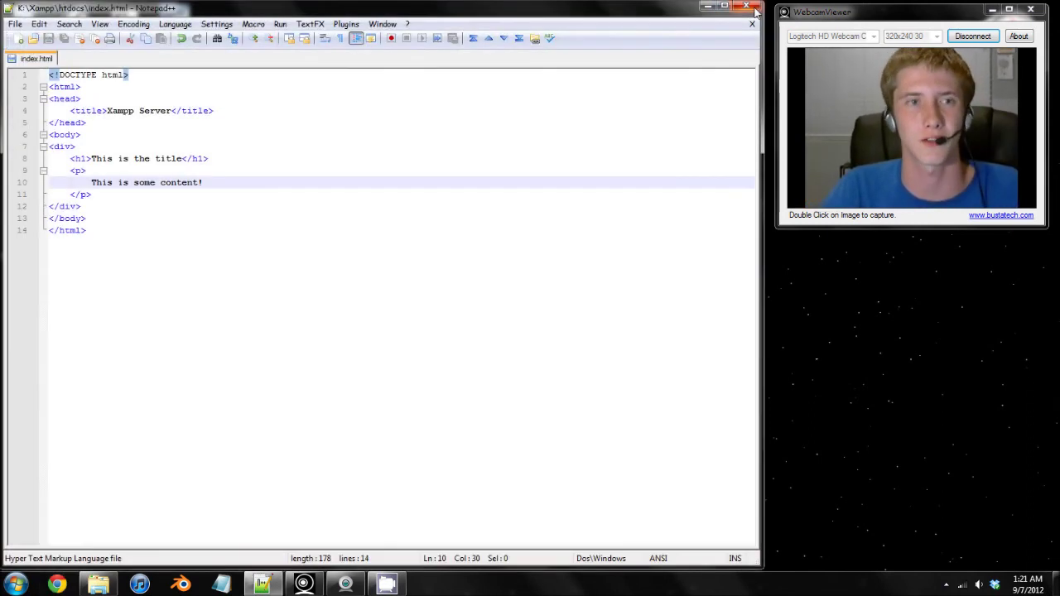
left_click(748, 7)
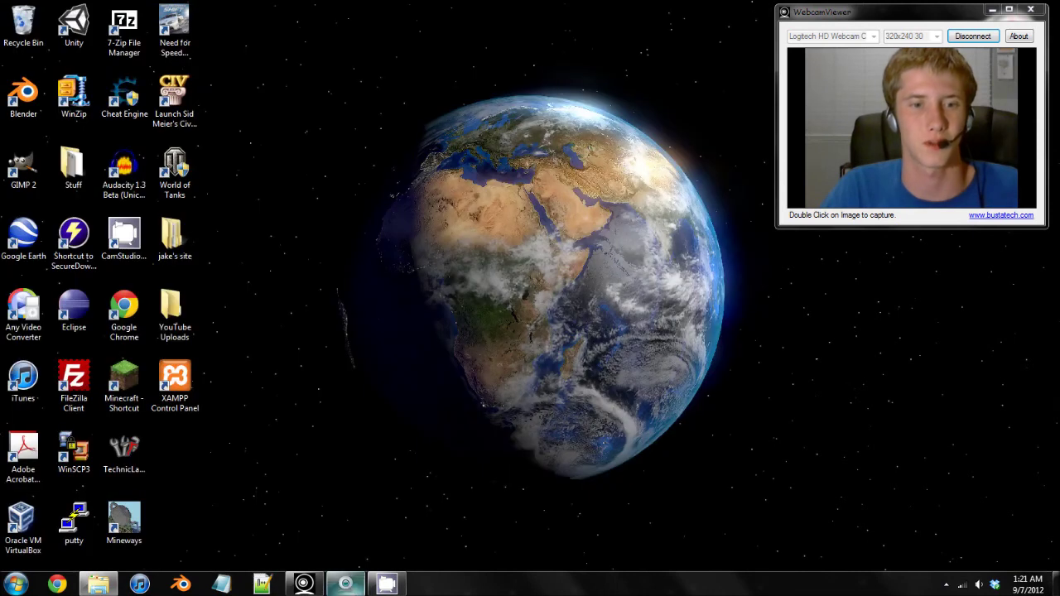
Switch to the htdocs folder window in Windows Explorer and select the index file.
right_click(98, 584)
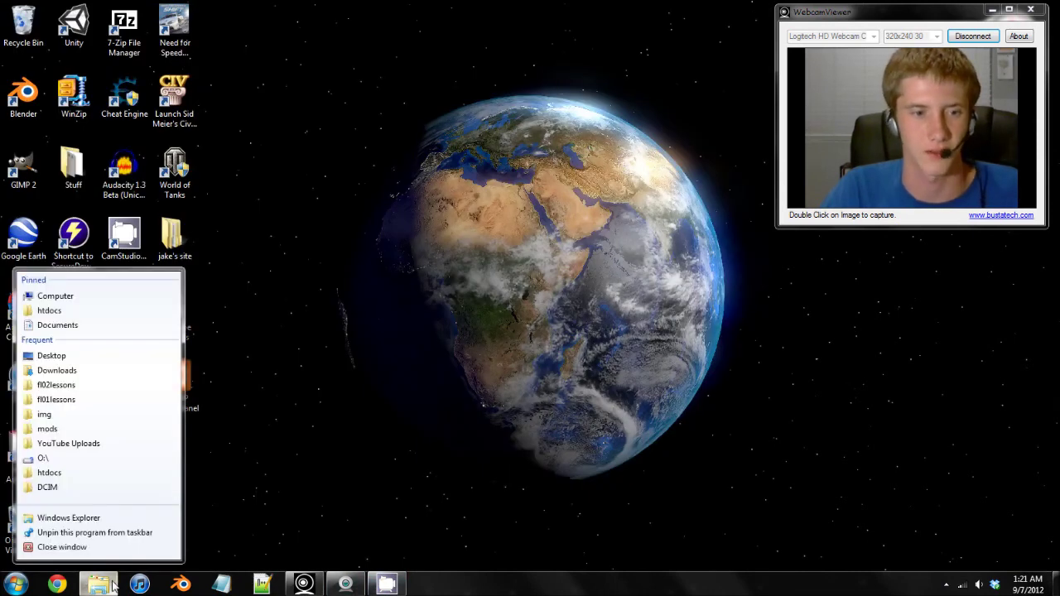
left_click(98, 584)
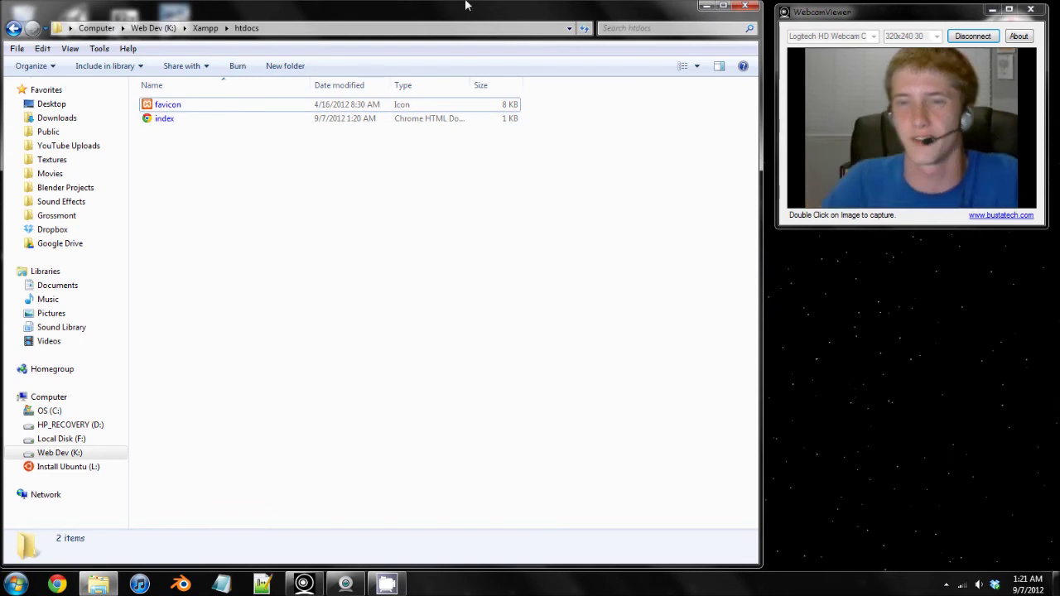
left_click_drag(298, 232, 453, 313)
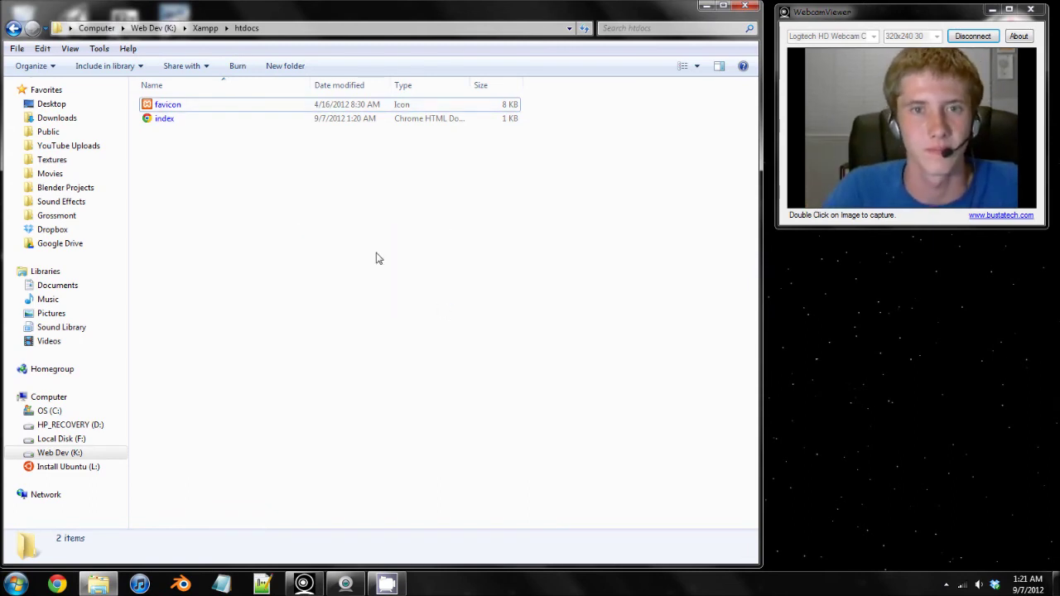
left_click(335, 120)
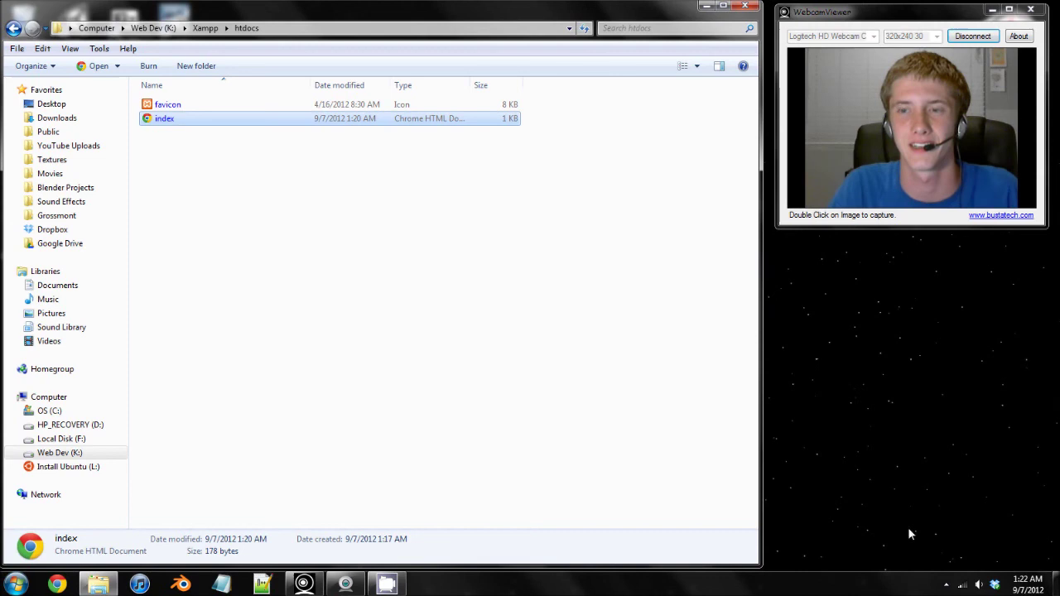
Show the hidden notification area icons.
left_click(947, 585)
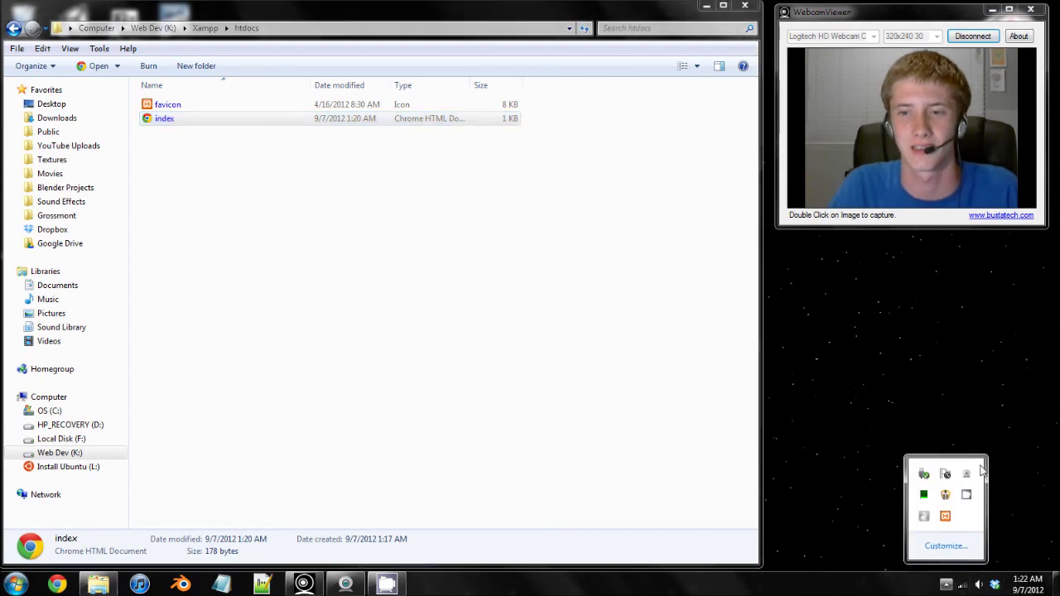